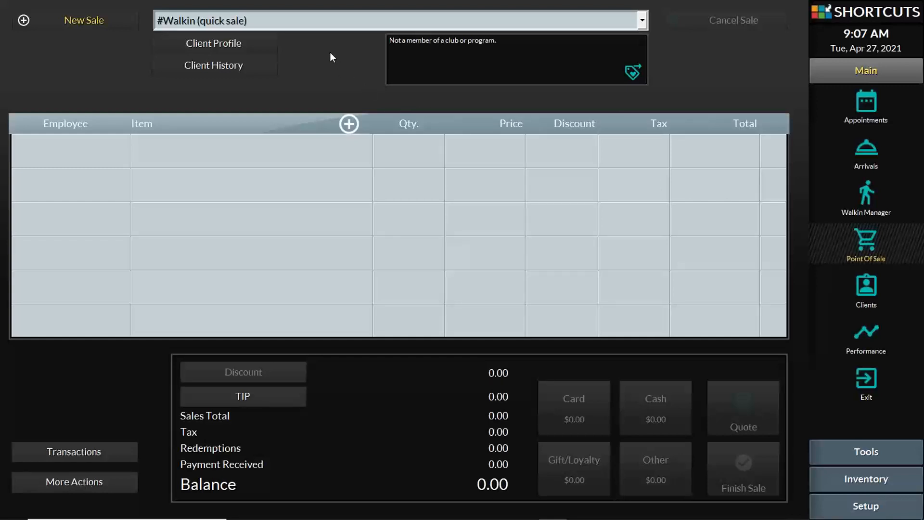
Pick the #Business stock-usage sale type and dismiss the start-of-day warning
click(406, 27)
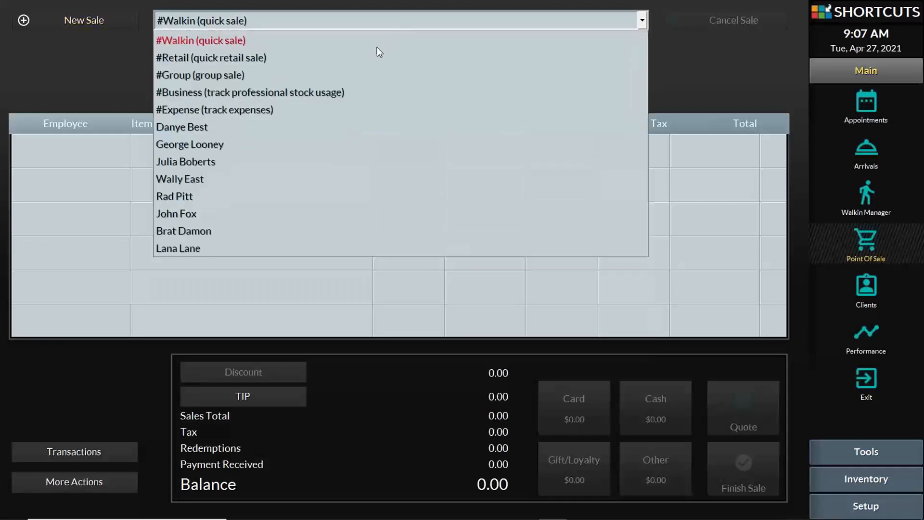
click(305, 93)
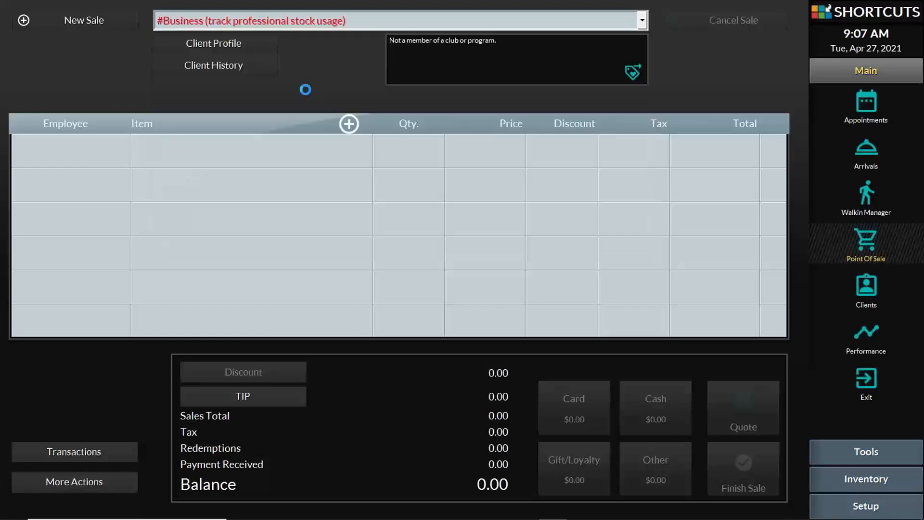
click(622, 255)
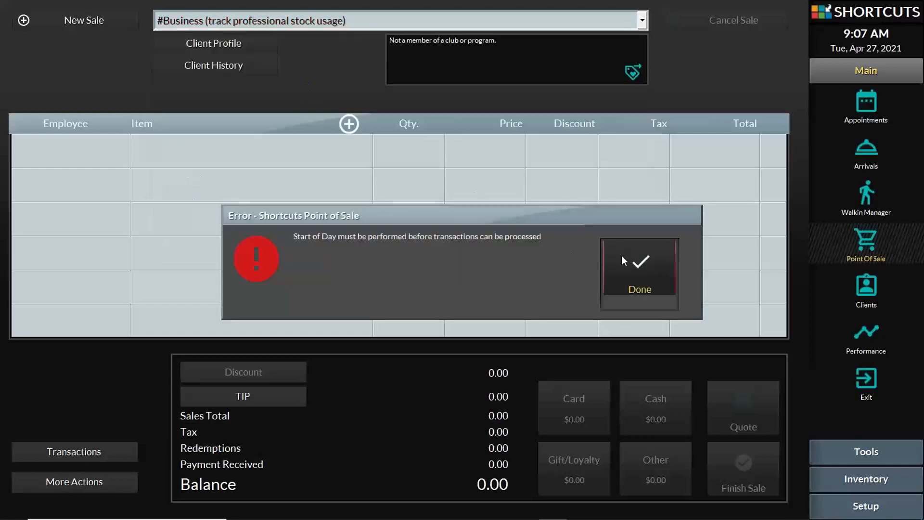
Start today's session with 200 starting cash (corrected from 150), reason 'Starting float'
click(124, 452)
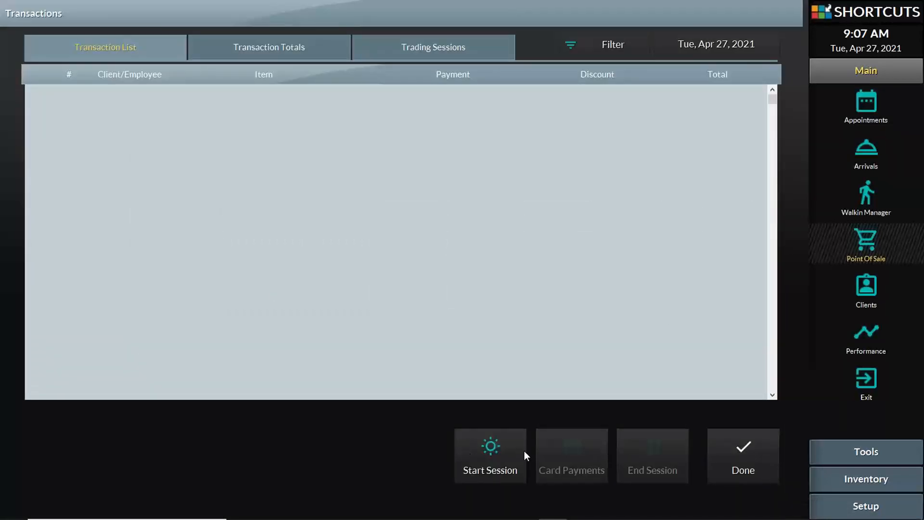
key(Return)
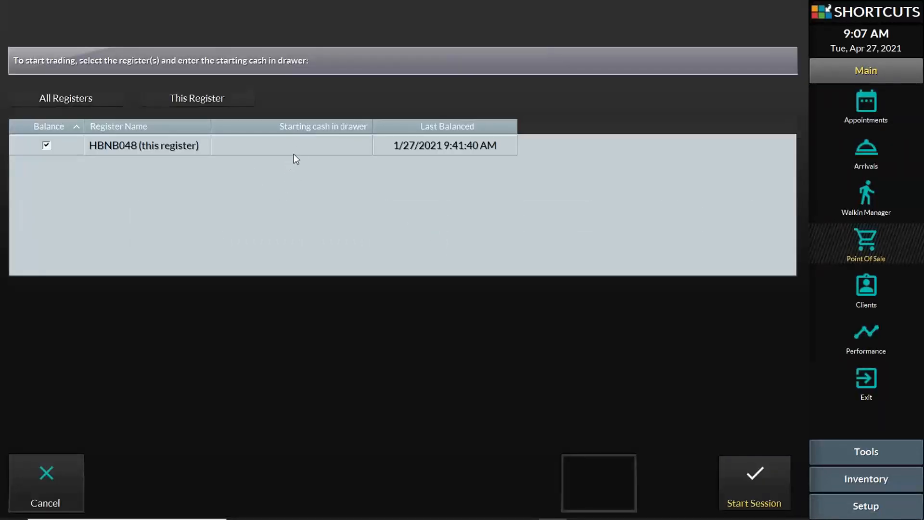
click(301, 146)
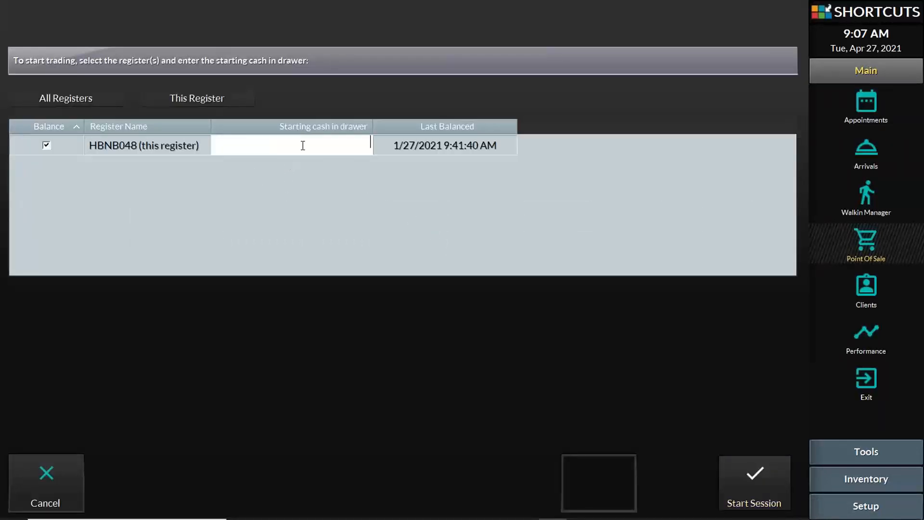
text(150)
key(Return)
click(741, 479)
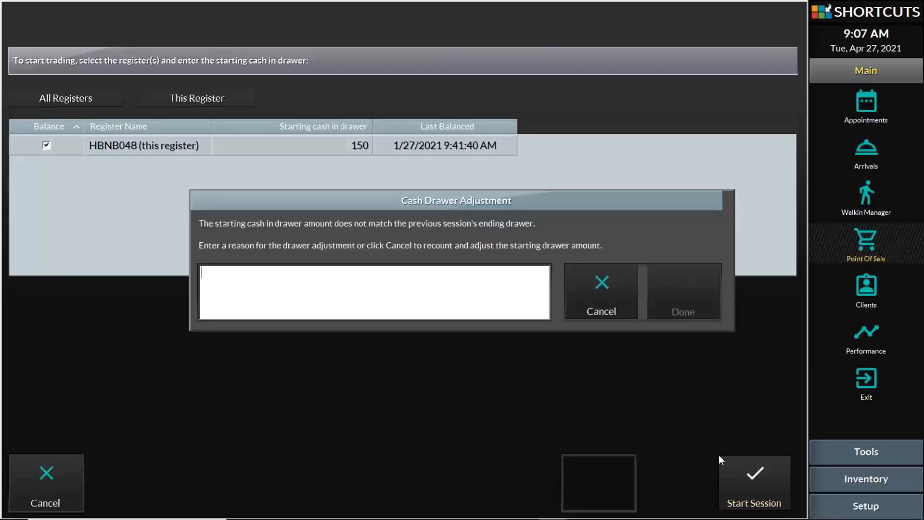
click(615, 304)
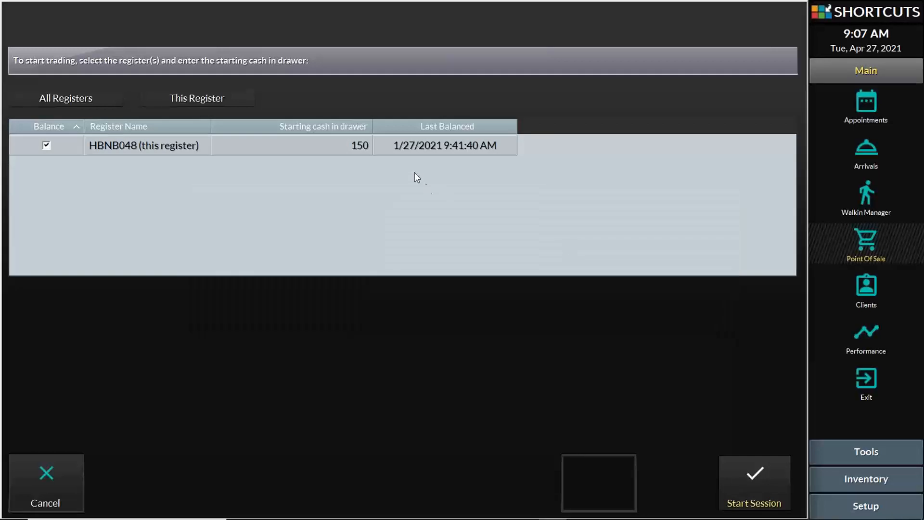
click(360, 145)
text(200)
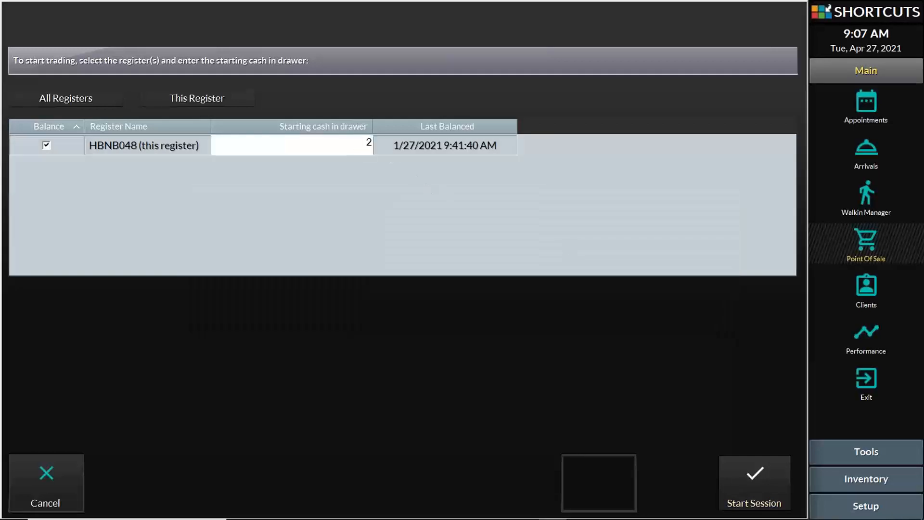
click(759, 500)
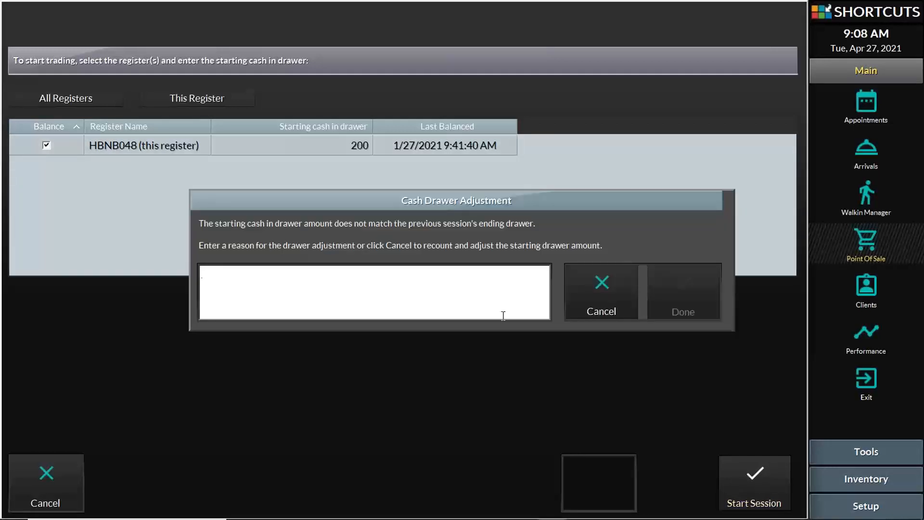
text(Starting float)
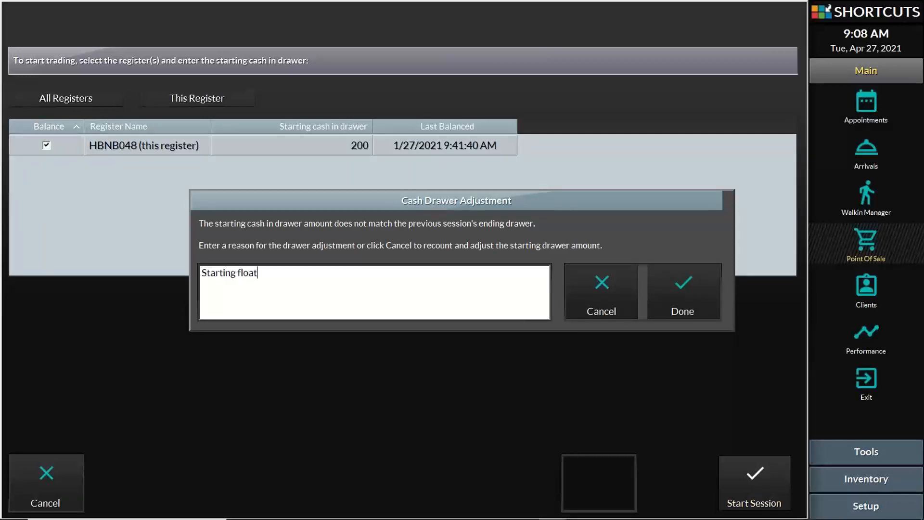
click(652, 292)
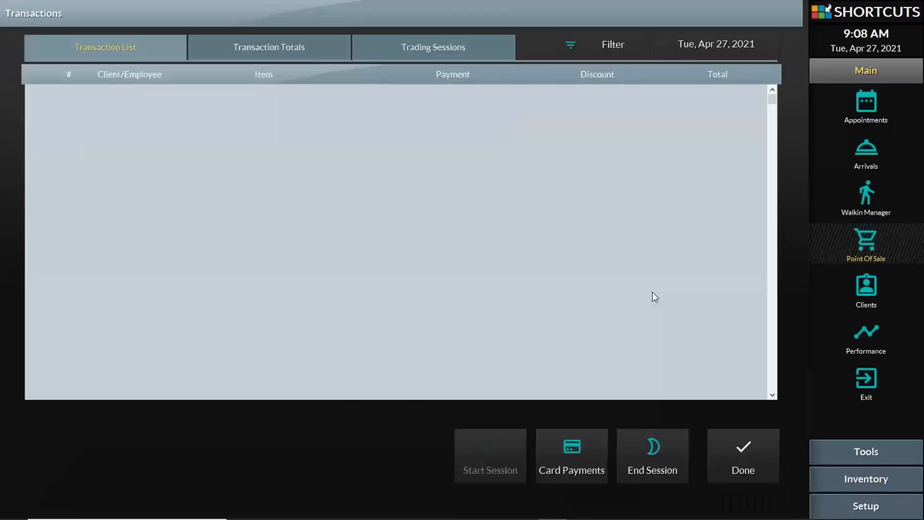
Back on the sale screen, choose #Business stock usage and add a first item line for the Business employee
click(749, 446)
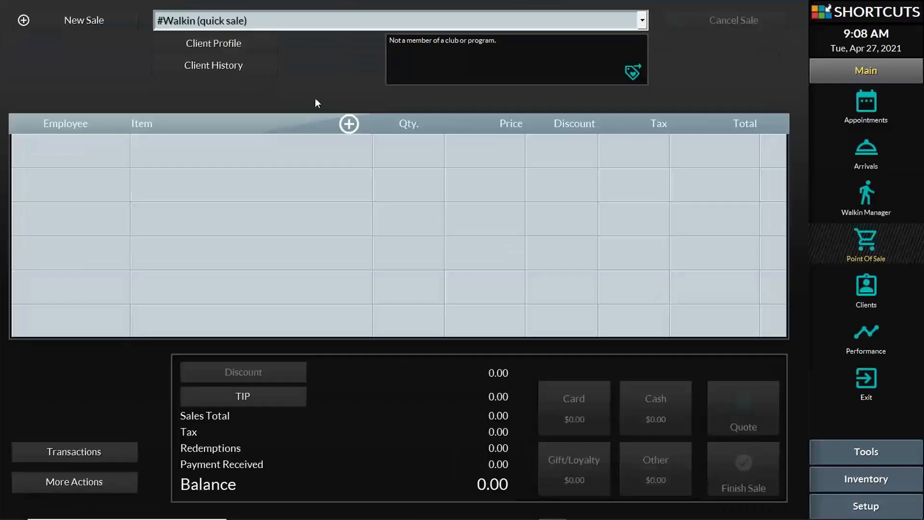
click(322, 23)
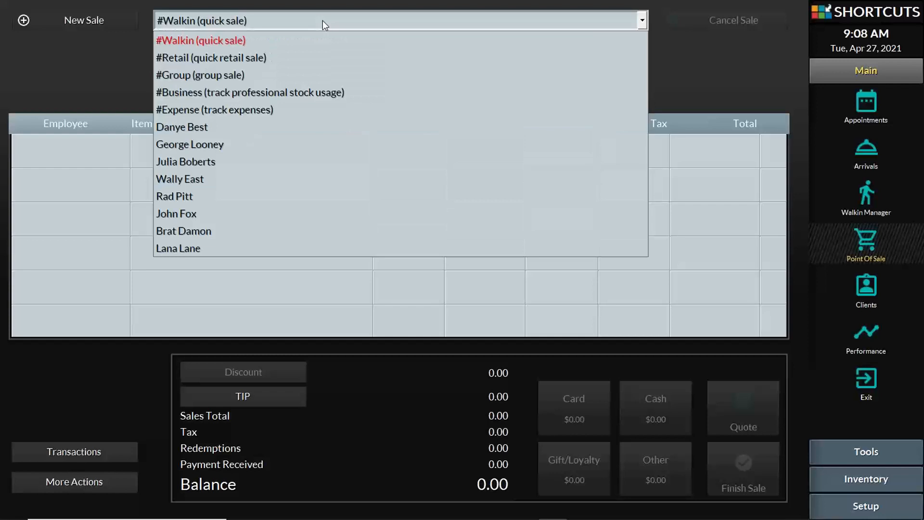
click(293, 93)
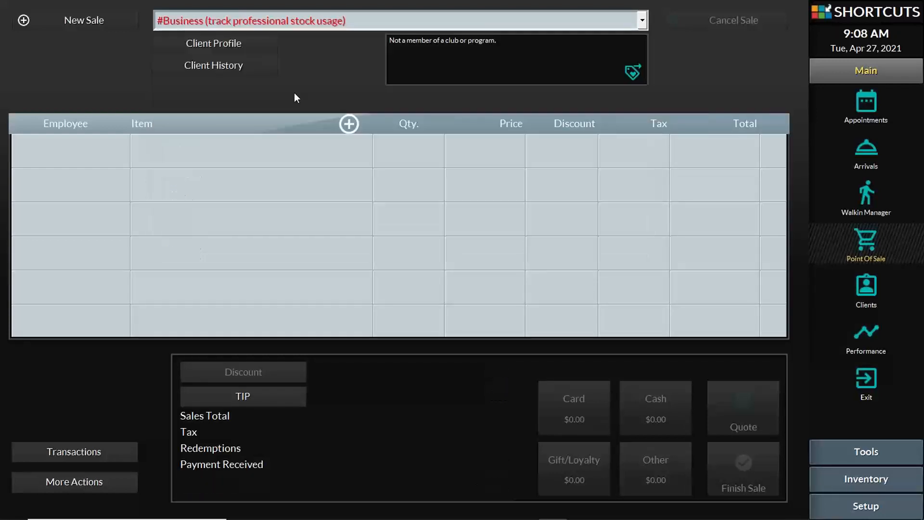
click(266, 152)
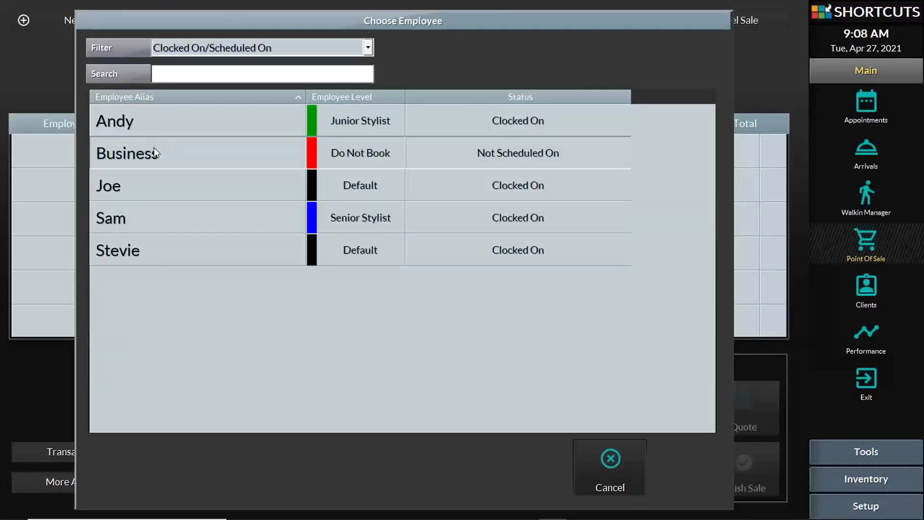
click(155, 150)
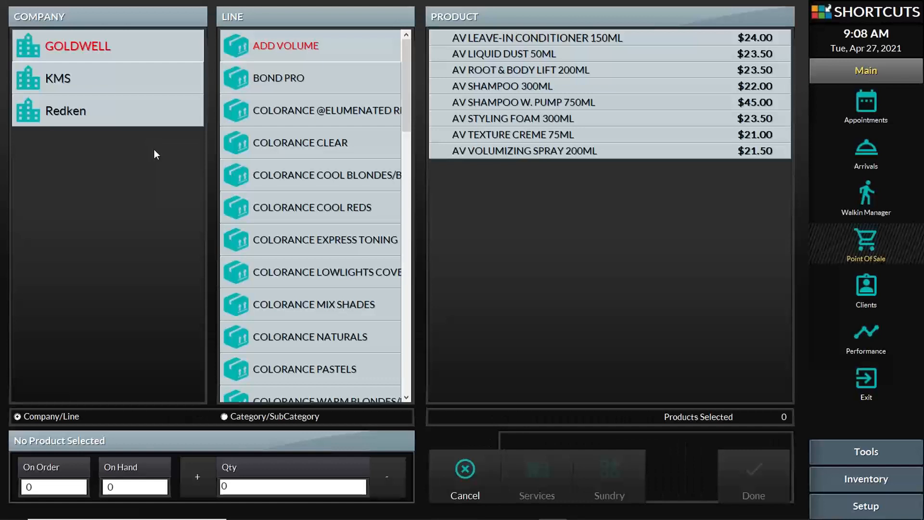
Select AV ROOT & BODY LIFT 200ML, CLEAR, 5R TEAK, 7 LEVEL 7 NATURAL and 3NA DARK NATURAL ASH BROWN
click(521, 71)
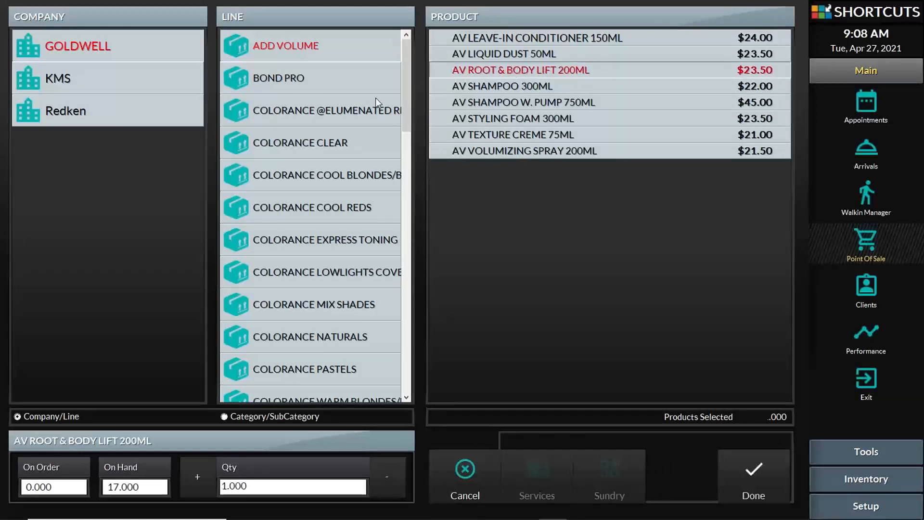
click(340, 142)
click(512, 42)
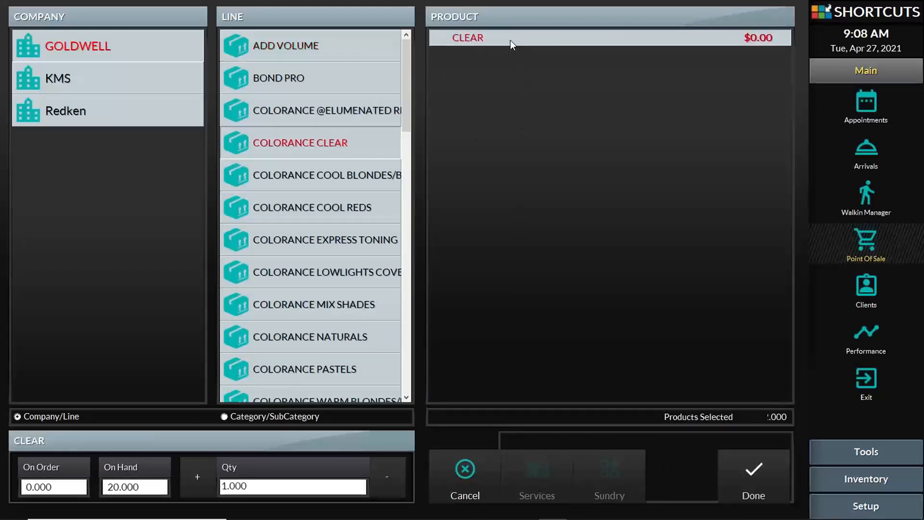
click(331, 203)
click(516, 90)
click(272, 269)
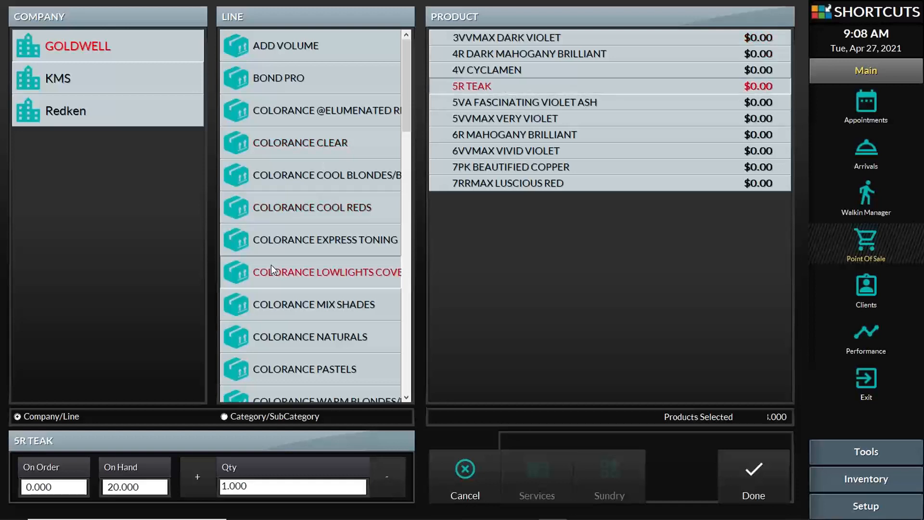
click(550, 55)
click(354, 336)
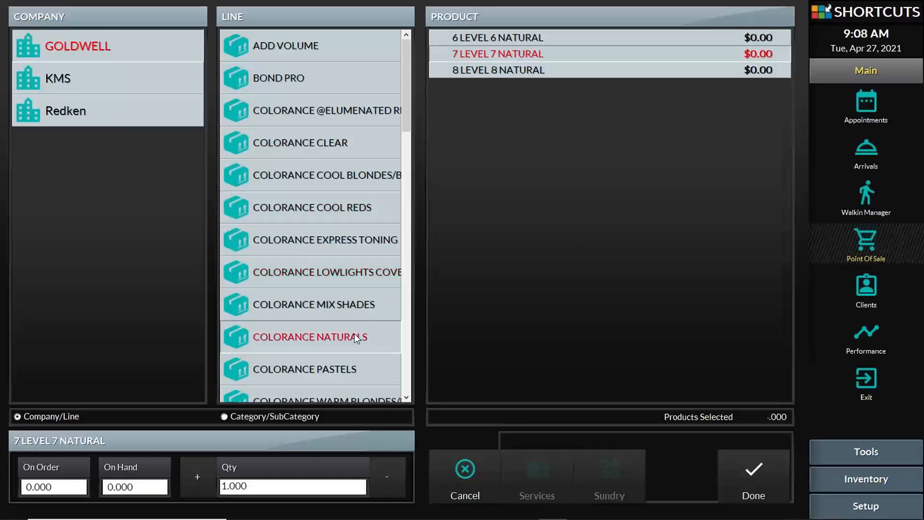
click(536, 87)
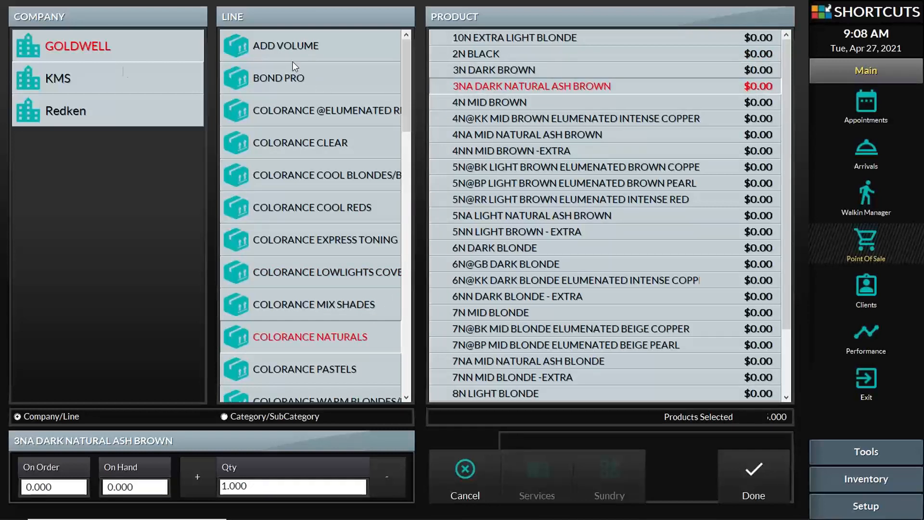
Under KMS's COLORVITALITY line, select CV SHAMPOO/COND DUO and confirm the picks
click(112, 78)
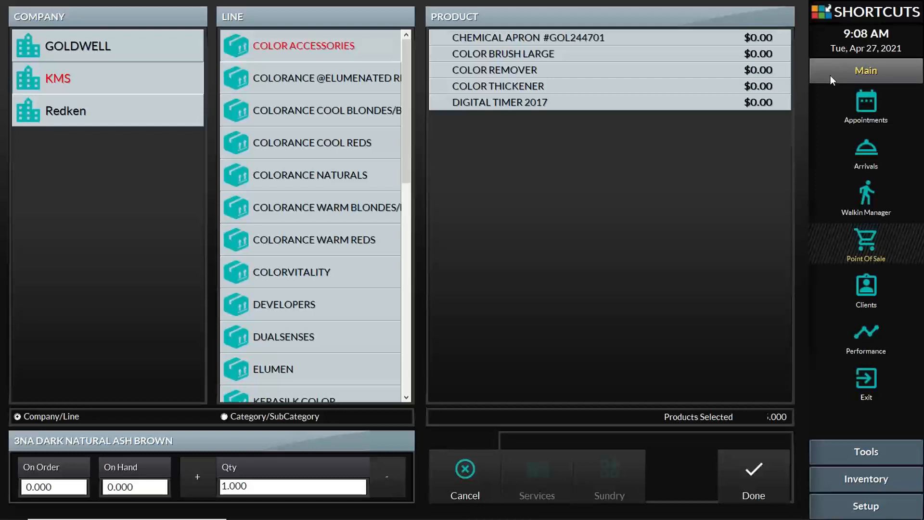
click(350, 140)
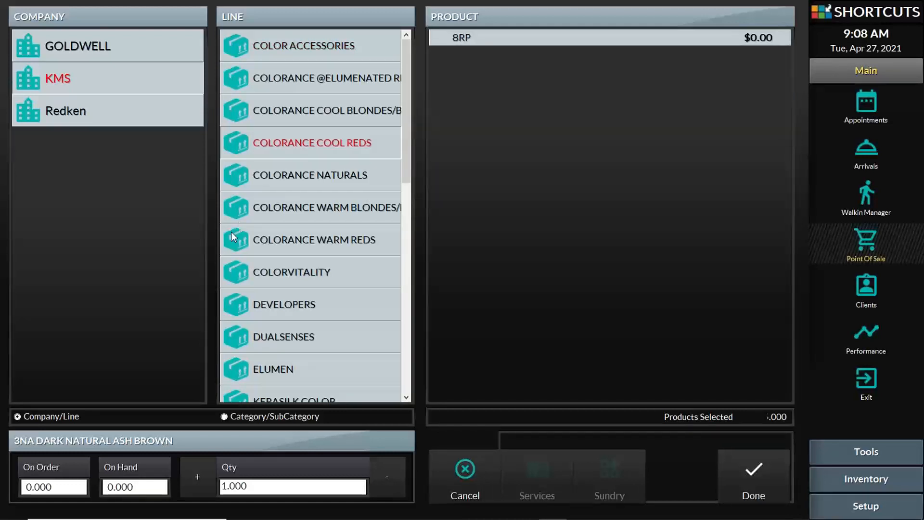
click(289, 272)
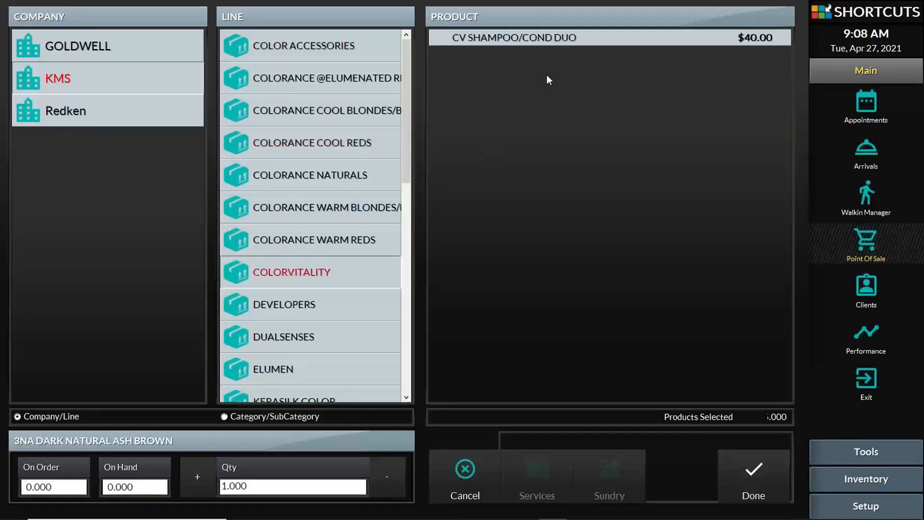
click(568, 37)
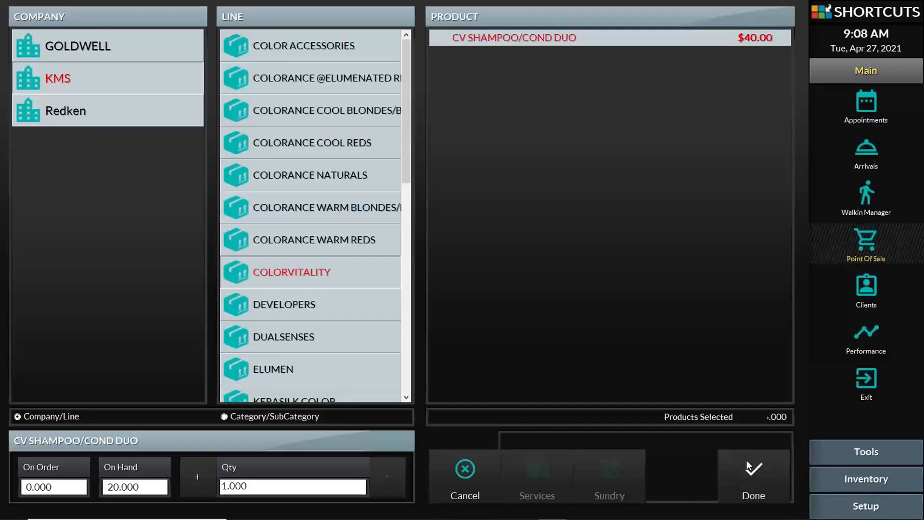
click(761, 478)
Add the products to transaction 101, try printing a receipt, and dismiss the com port error
click(758, 470)
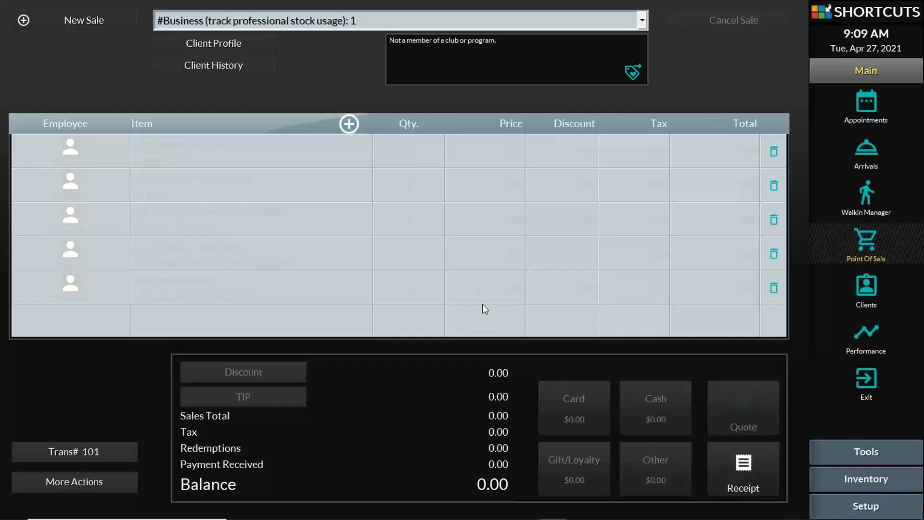
click(749, 475)
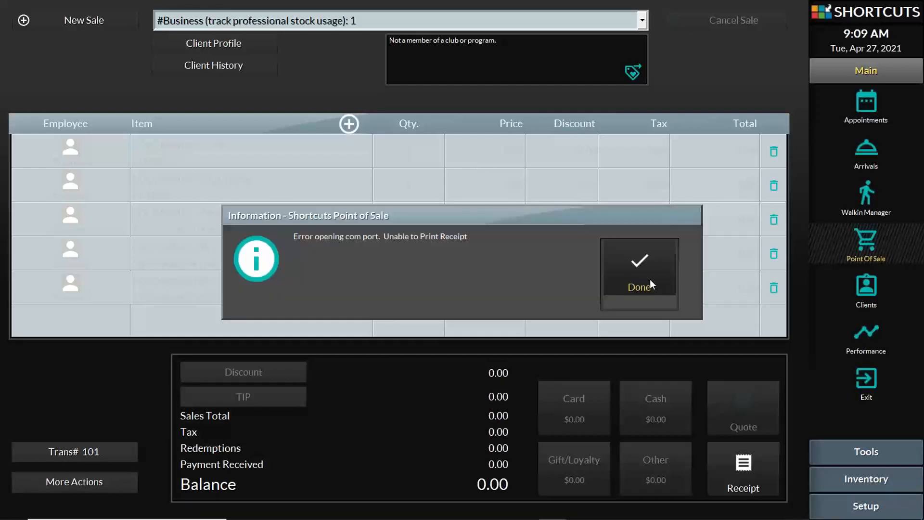
click(642, 278)
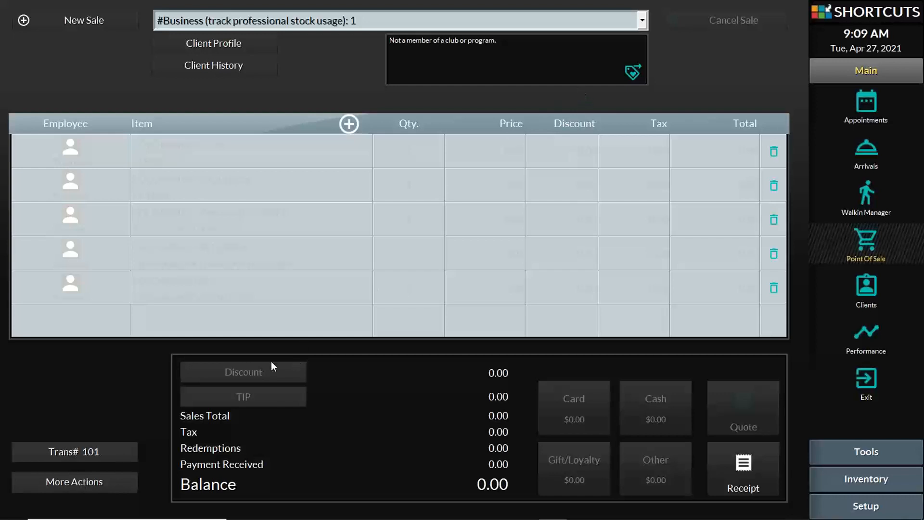
click(98, 452)
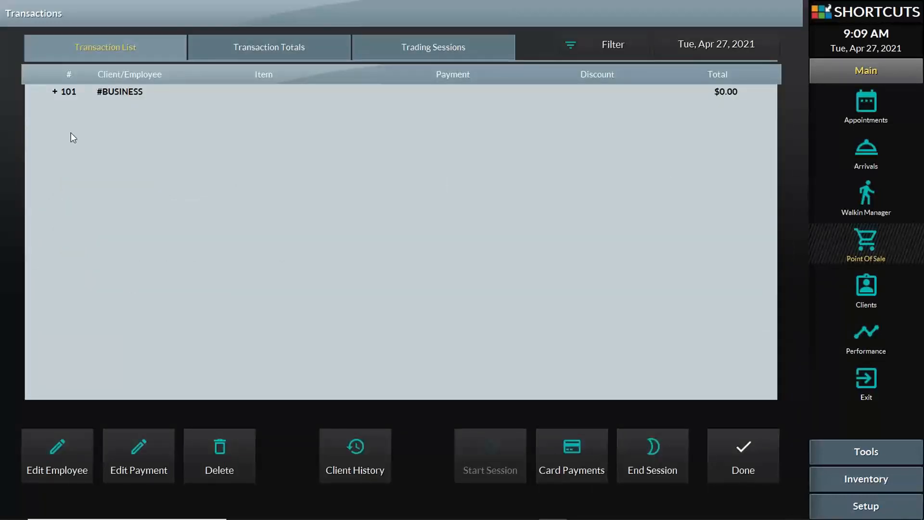
click(55, 92)
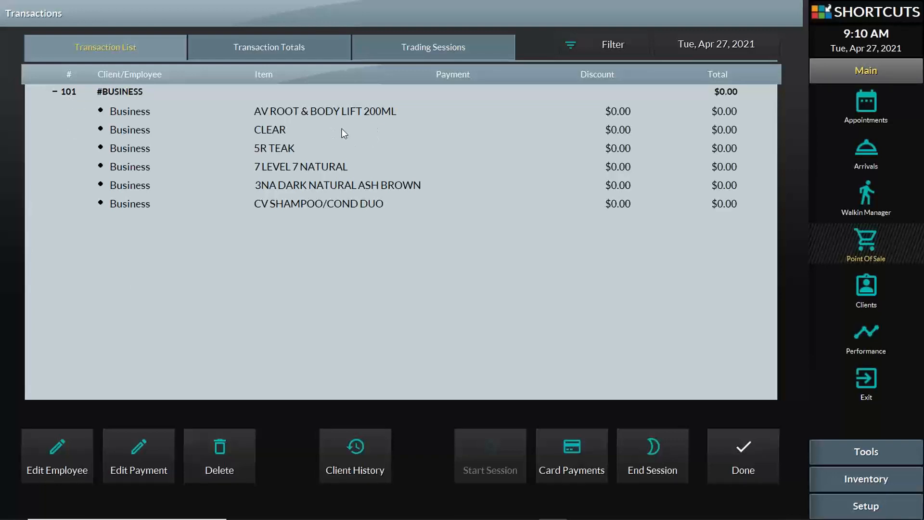
click(727, 470)
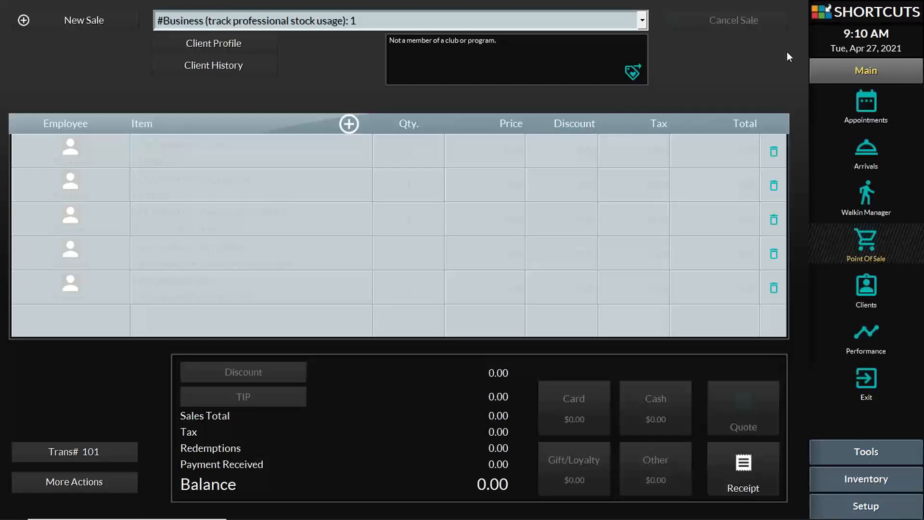
Open the inventory Products list through Tools and Inventory
click(865, 452)
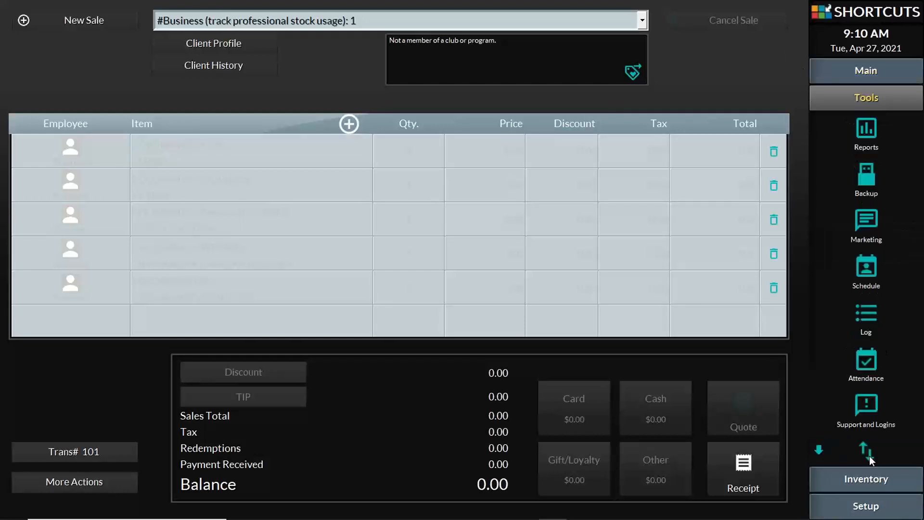
click(875, 479)
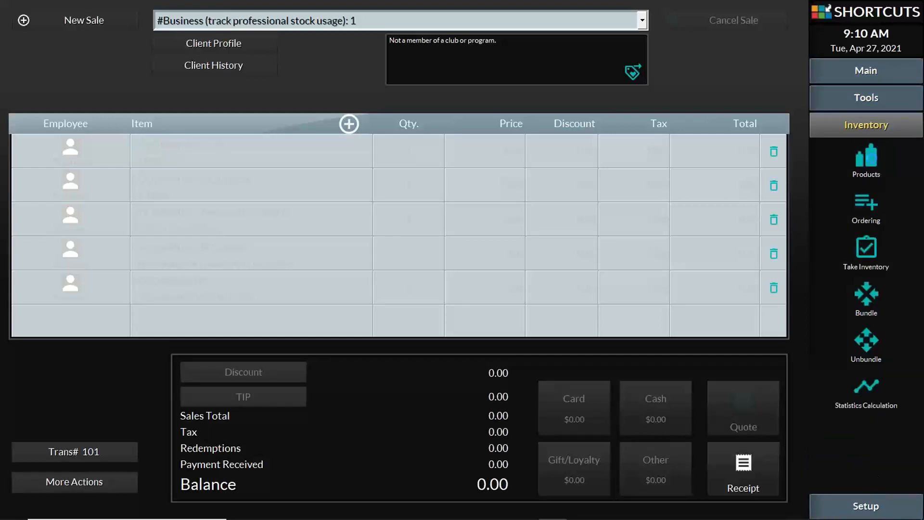
click(872, 161)
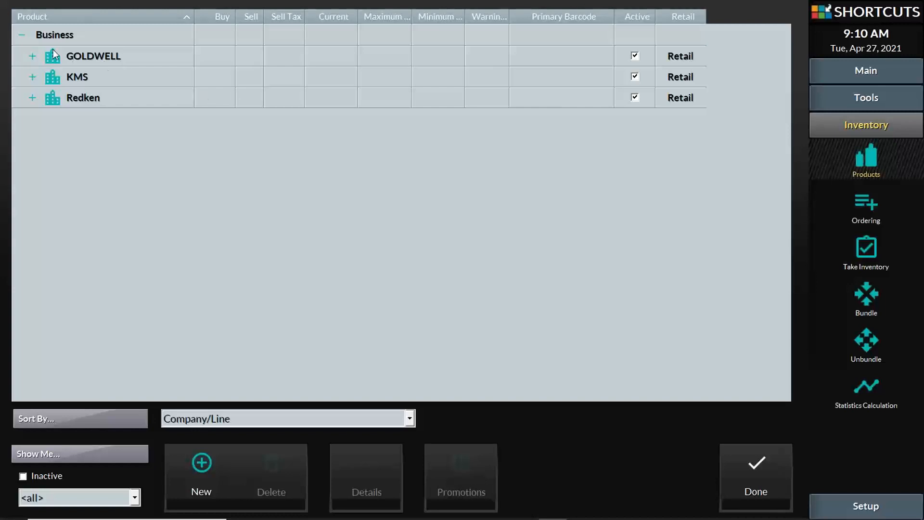
Try the Professional and Retail filters, return to <all>, and expand GOLDWELL's ADD VOLUME line
click(28, 56)
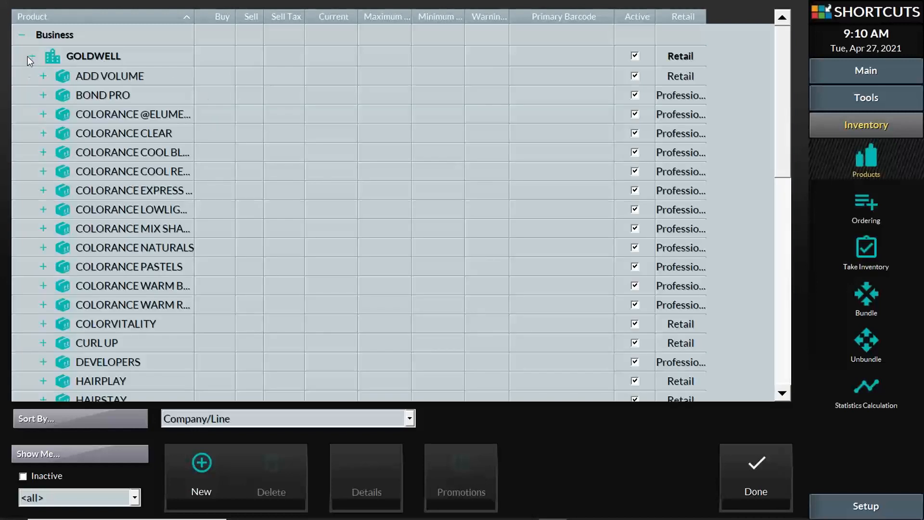
click(99, 494)
click(97, 467)
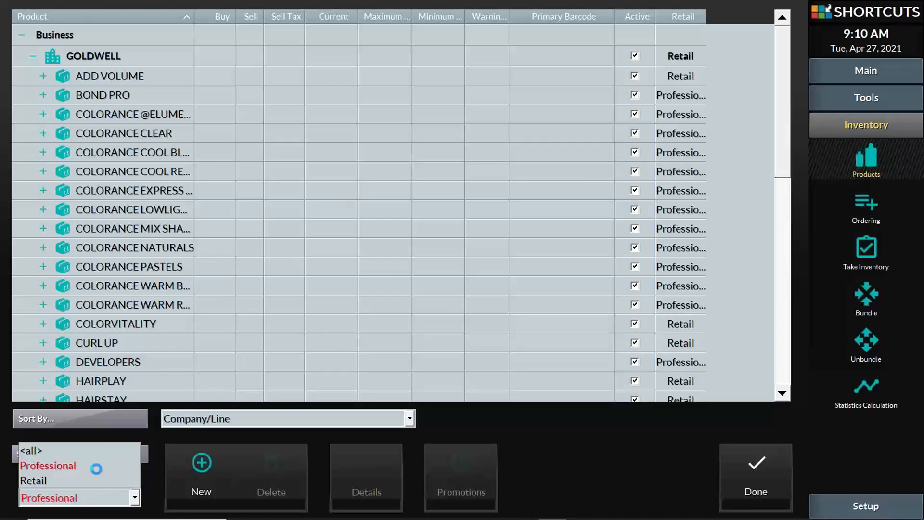
click(103, 497)
click(98, 480)
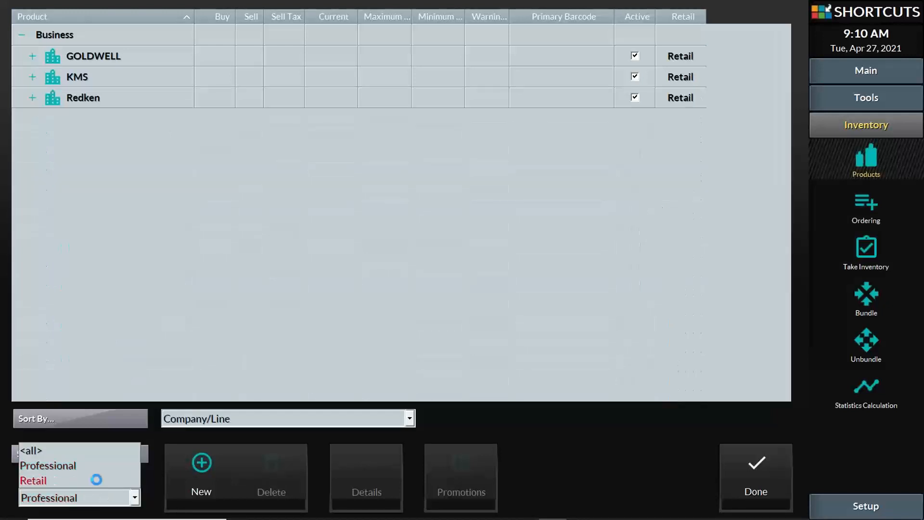
click(103, 497)
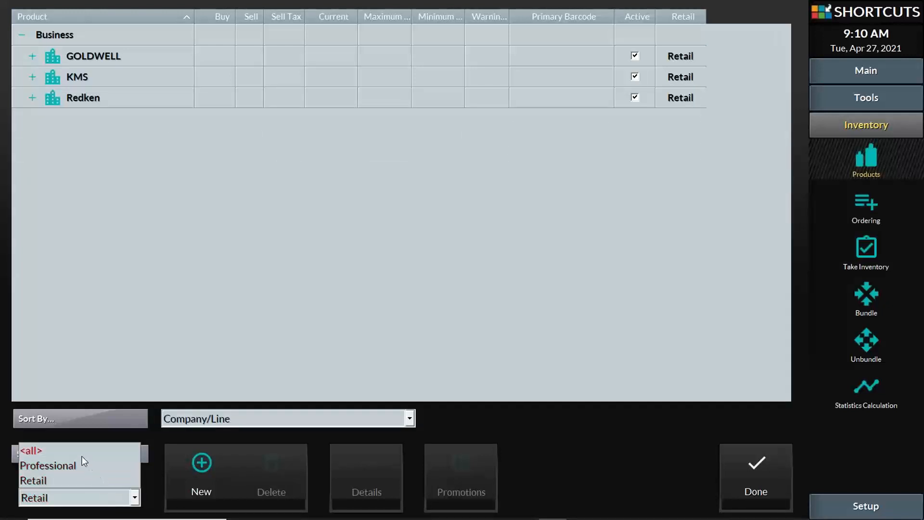
click(57, 451)
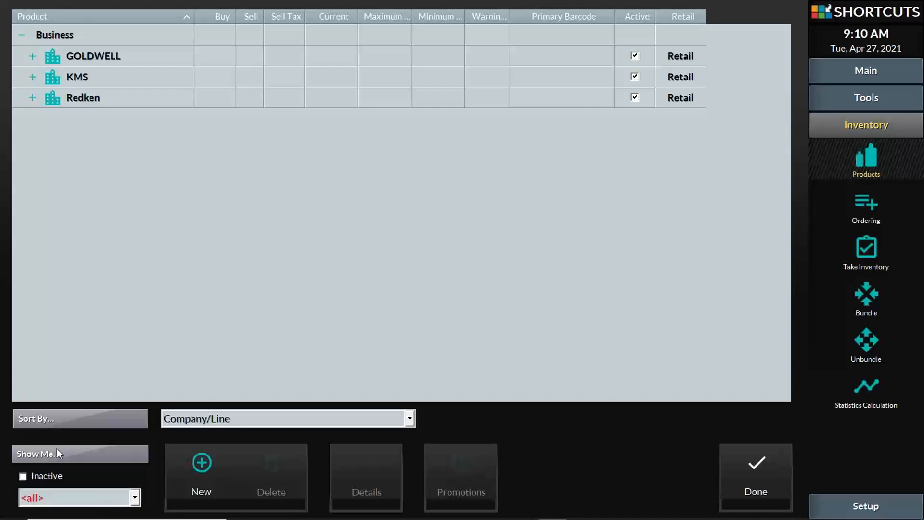
click(32, 56)
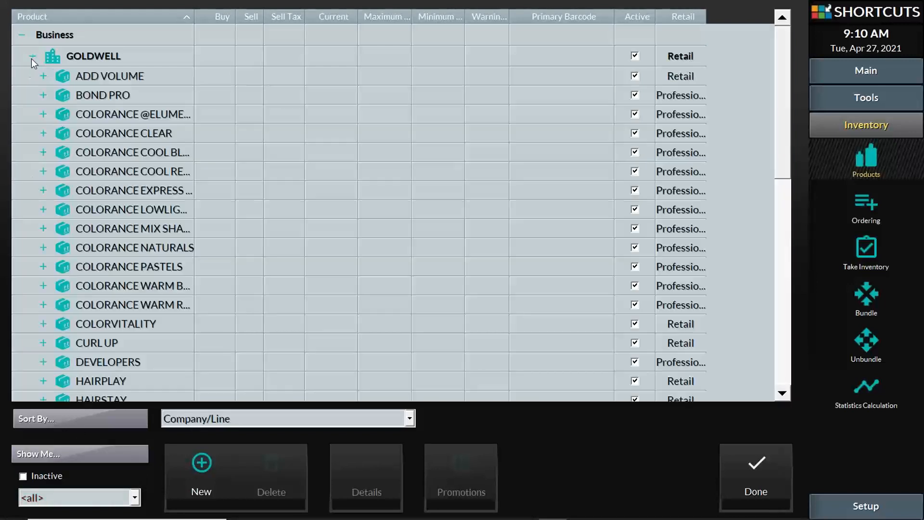
click(43, 75)
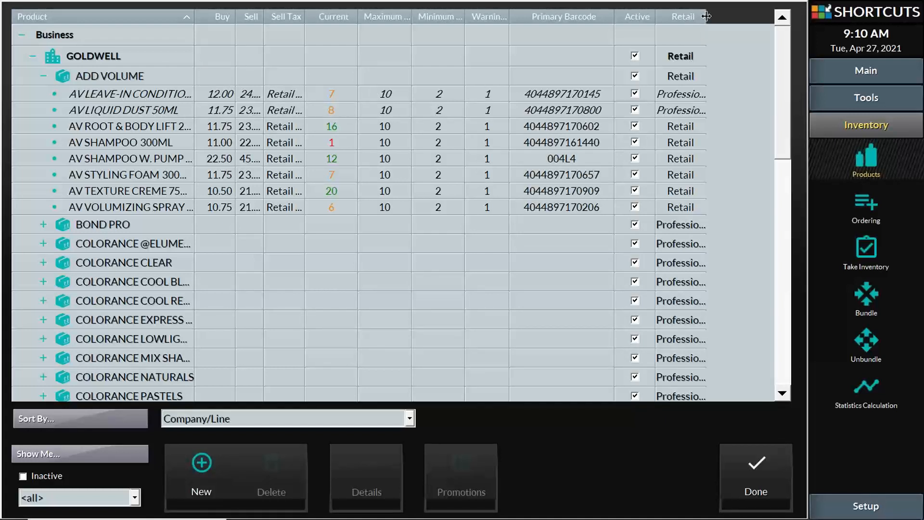
Widen the Retail column to show Professional fully and bring up the header's column Properties list
drag(706, 16, 726, 15)
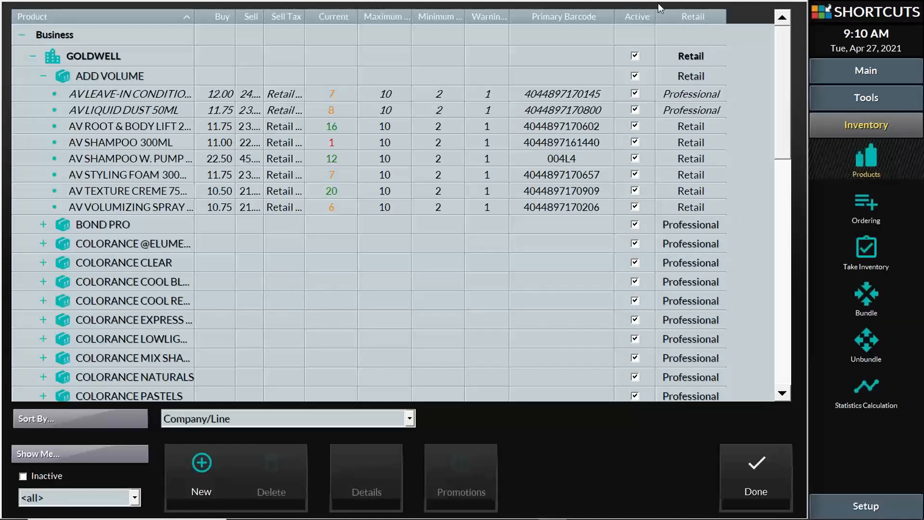
right_click(445, 19)
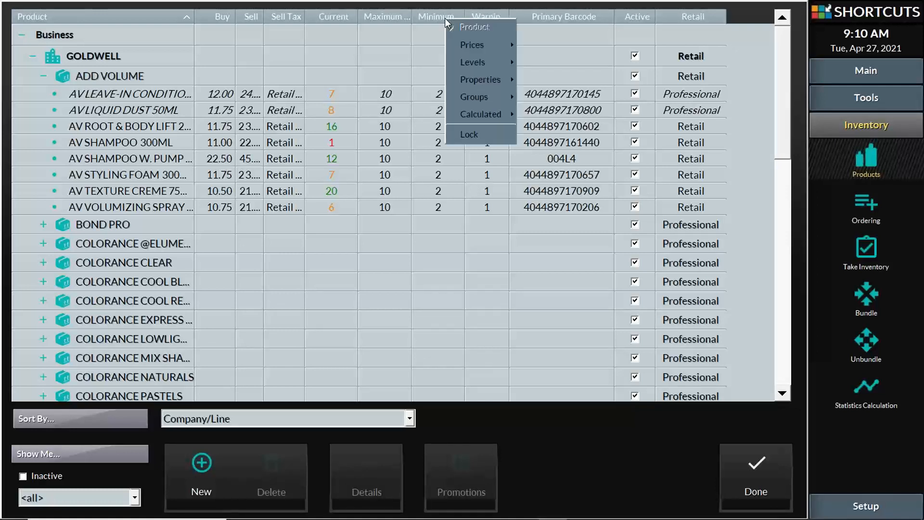
right_click(550, 17)
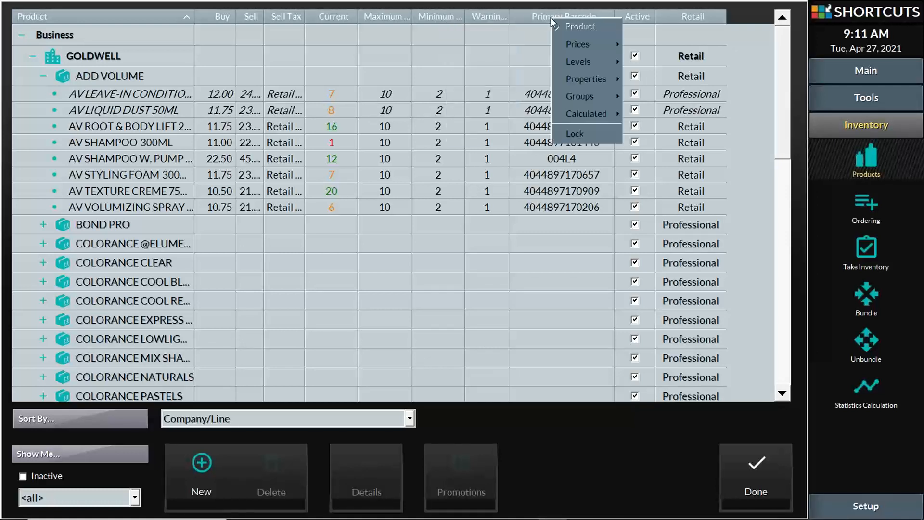
right_click(377, 18)
right_click(342, 15)
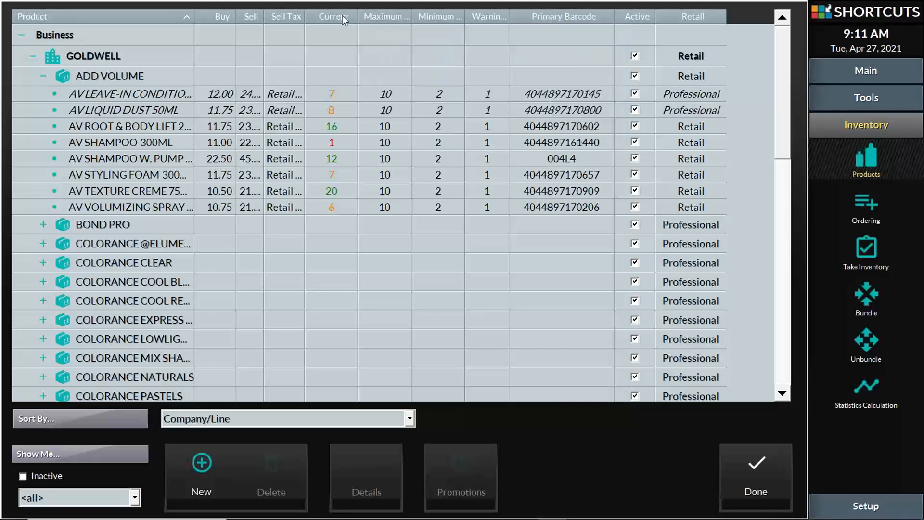
right_click(342, 15)
right_click(438, 17)
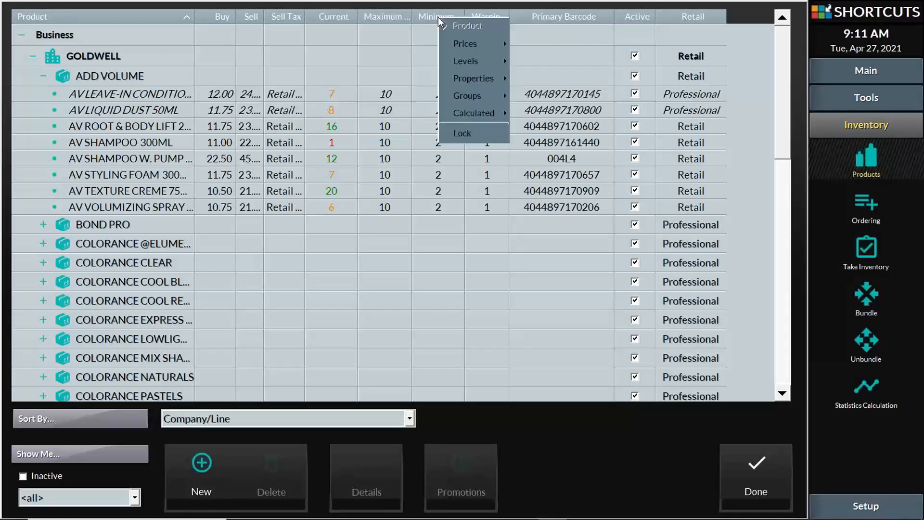
right_click(400, 16)
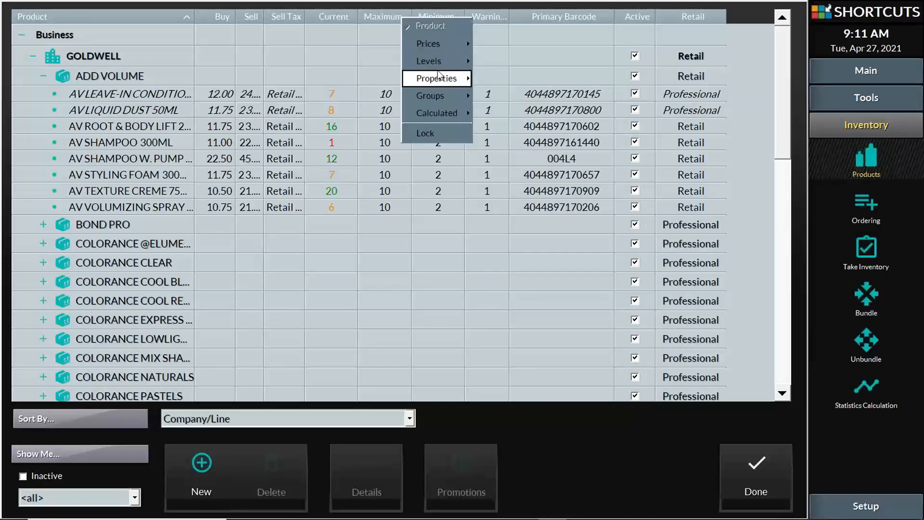
mouse_move(447, 82)
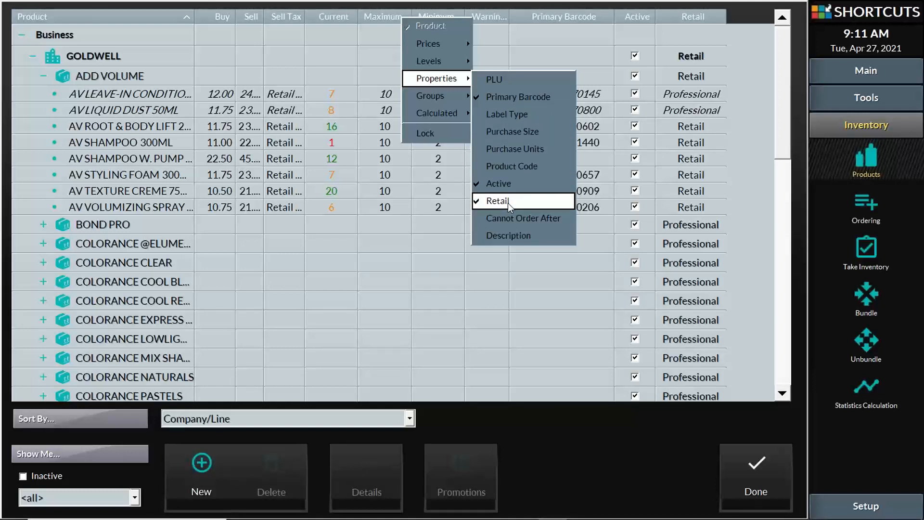
Change AV TEXTURE CREME's type from Retail to Professional
click(712, 13)
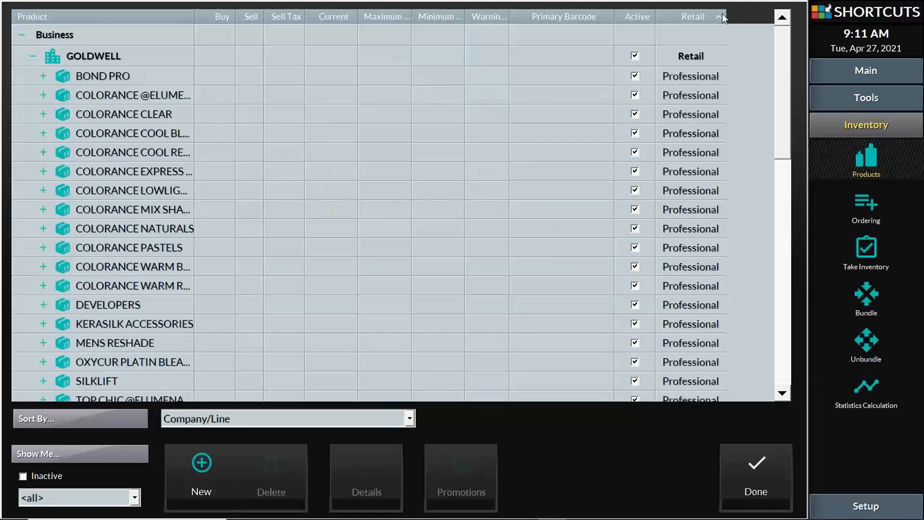
click(137, 16)
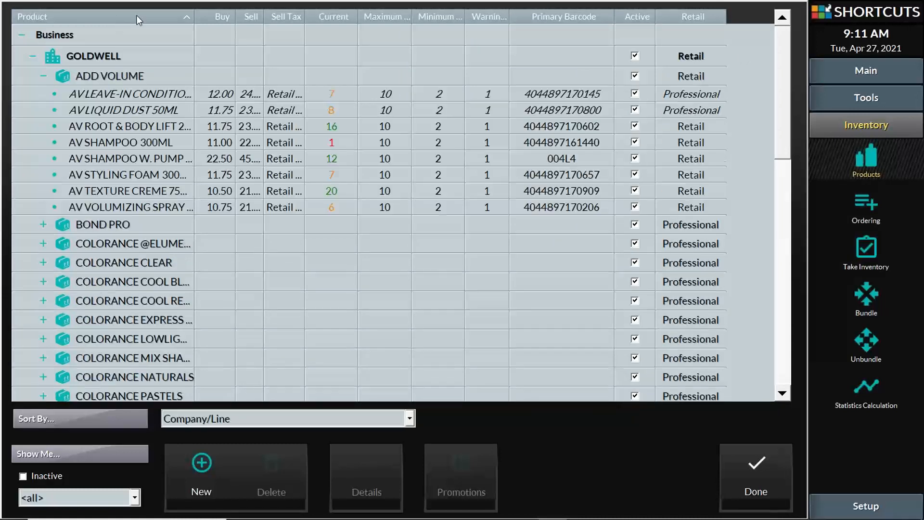
click(695, 193)
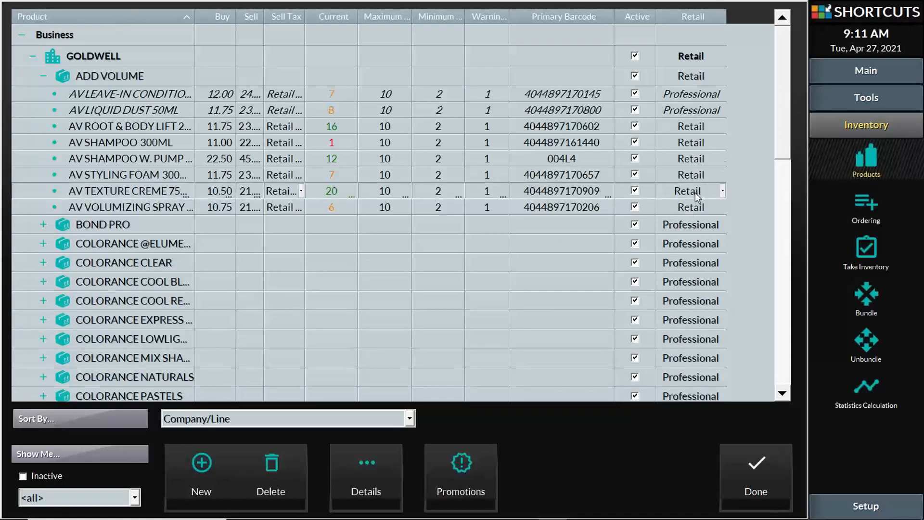
click(695, 192)
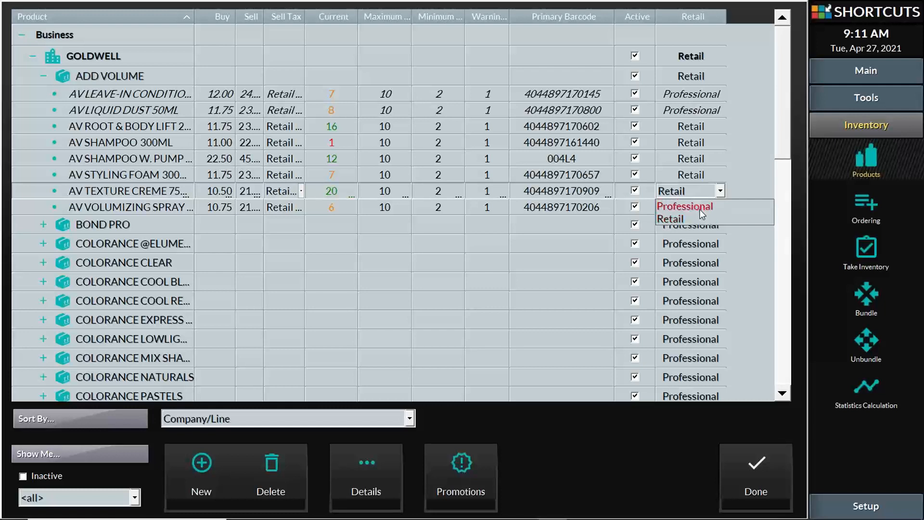
click(700, 208)
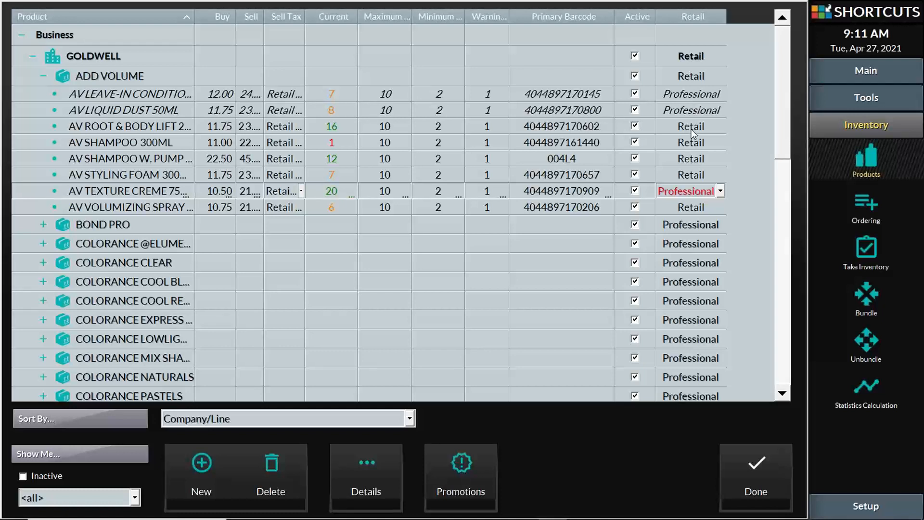
click(720, 191)
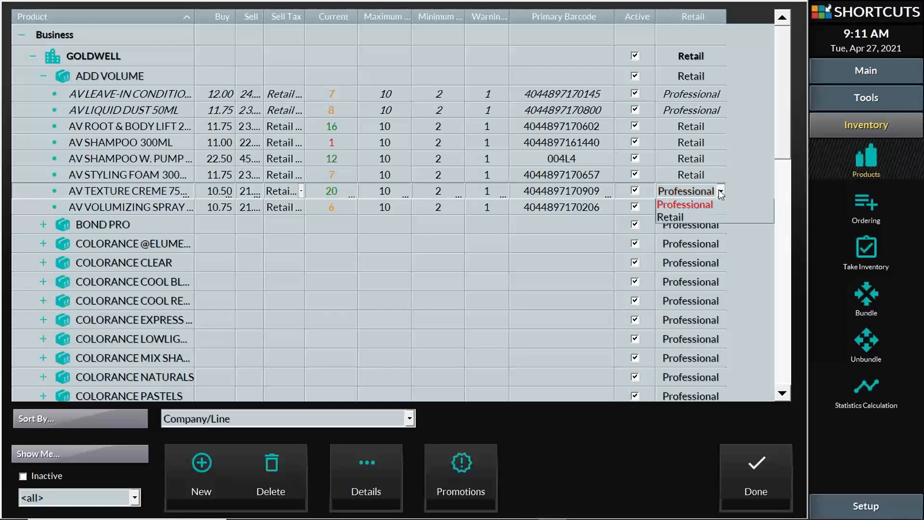
click(720, 191)
Check the leave-in conditioner and Root & Body Lift rows, then close the product list
click(717, 94)
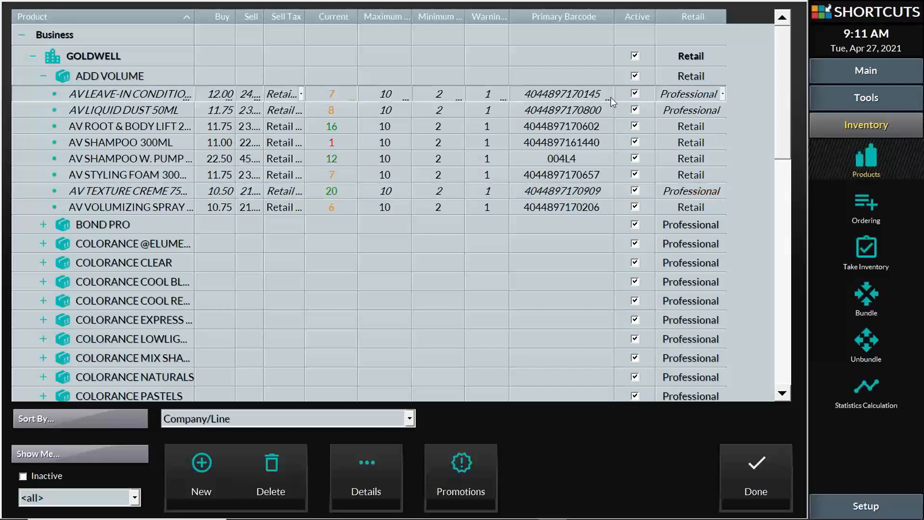
click(581, 94)
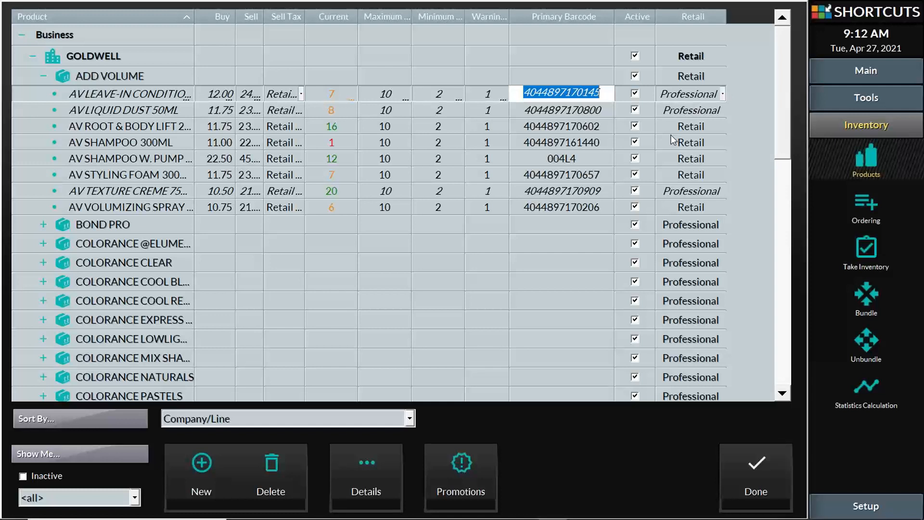
click(684, 128)
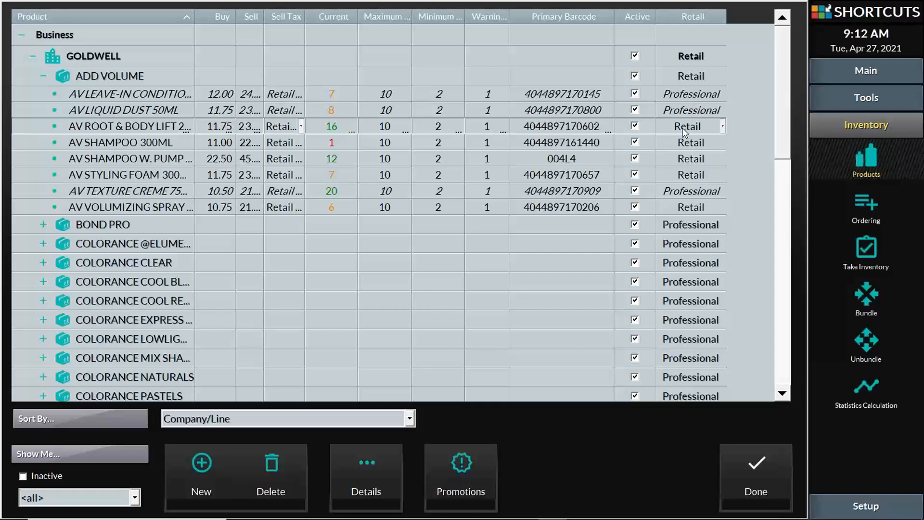
click(759, 480)
click(758, 478)
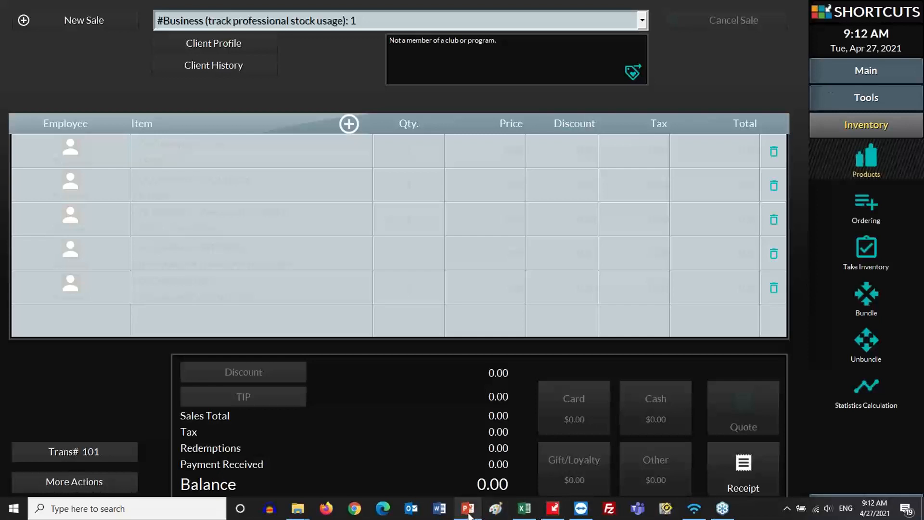
Run the PointofSale-Advanced slideshow from Track Backbar on to the Sell Gift Certificates slide
click(468, 508)
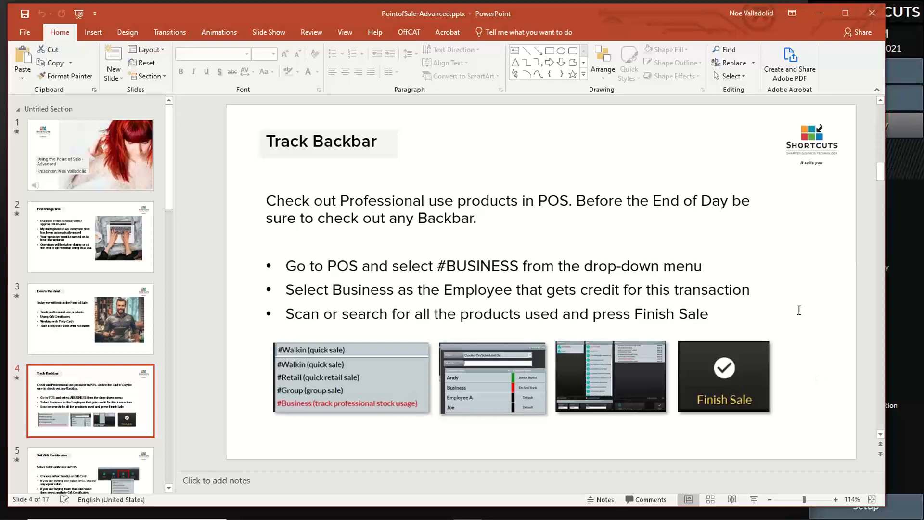
click(753, 499)
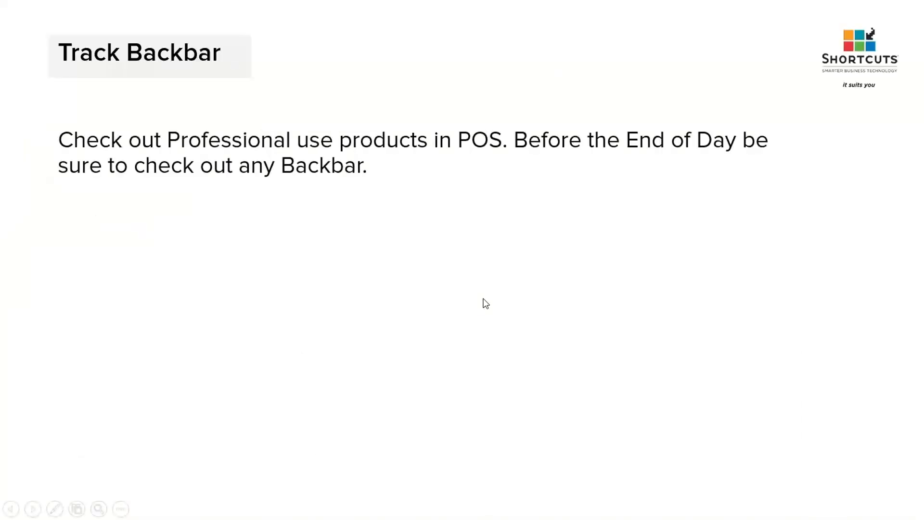
click(485, 296)
click(484, 297)
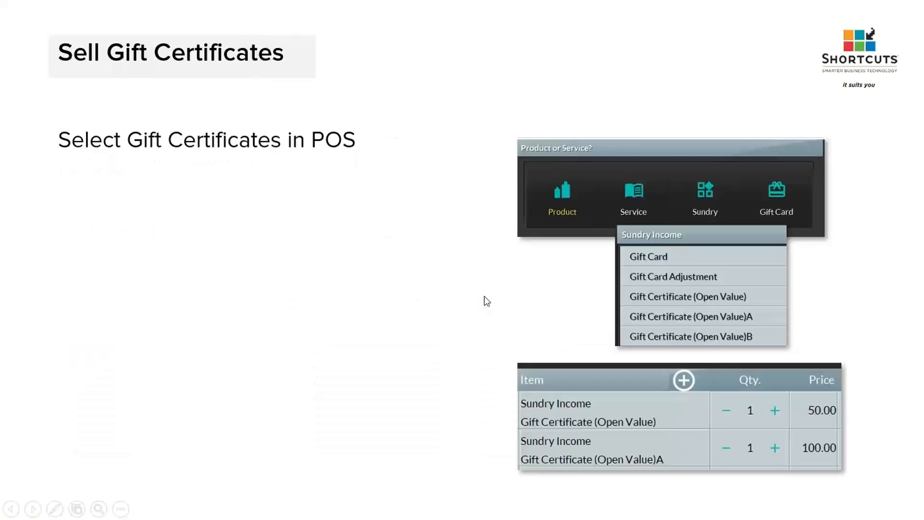
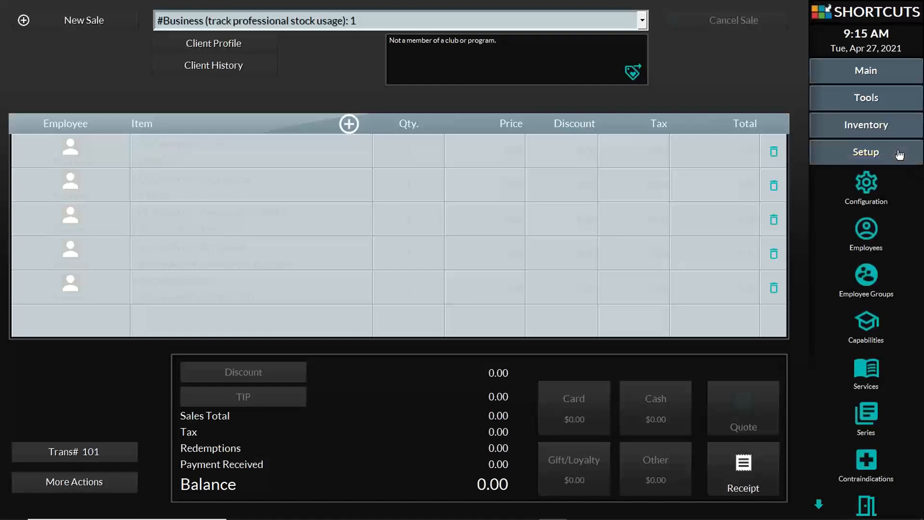
Open the Payment Types configuration and browse the payment names, keeping Account selected
click(870, 179)
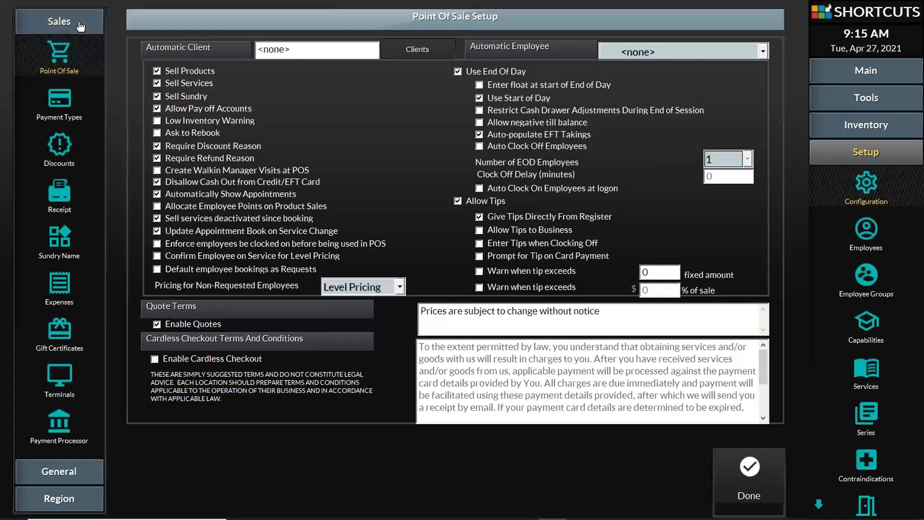
click(62, 97)
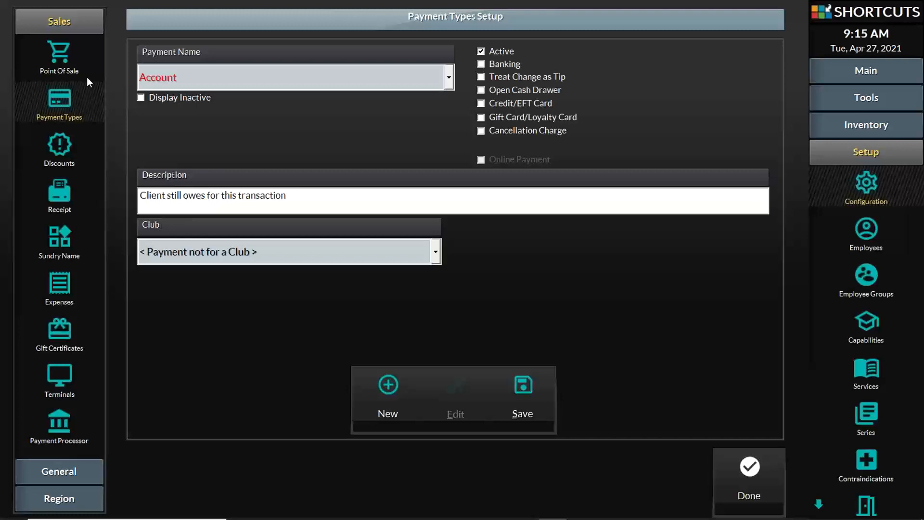
click(337, 79)
click(337, 79)
click(337, 79)
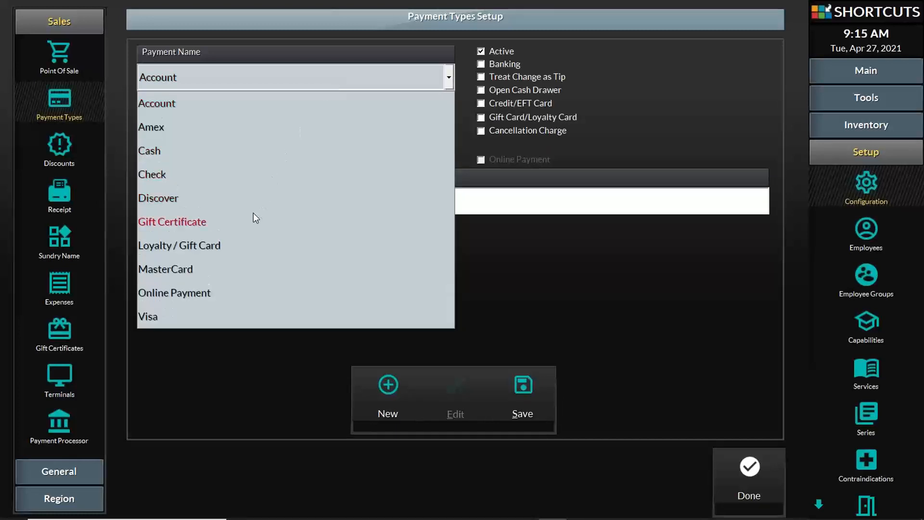
click(352, 74)
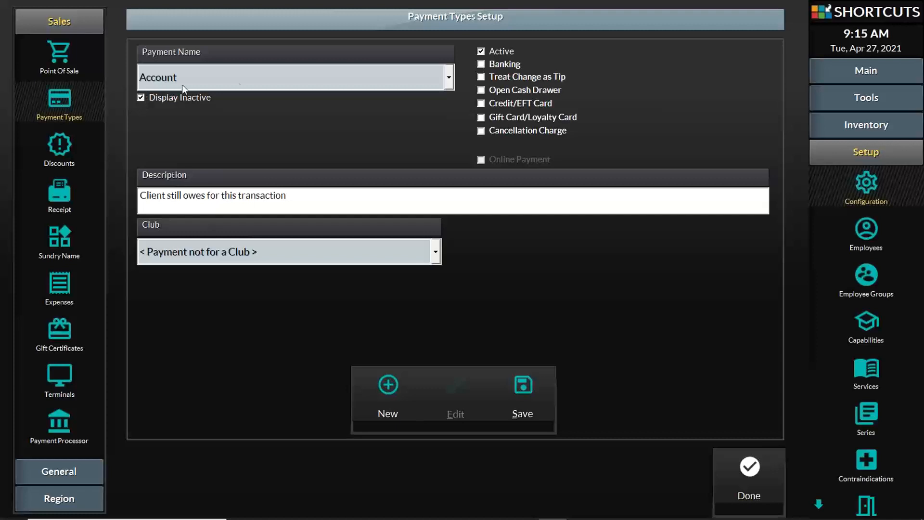
Select the Gift Certificate payment type, toggle its active status, then hide inactive types
click(241, 79)
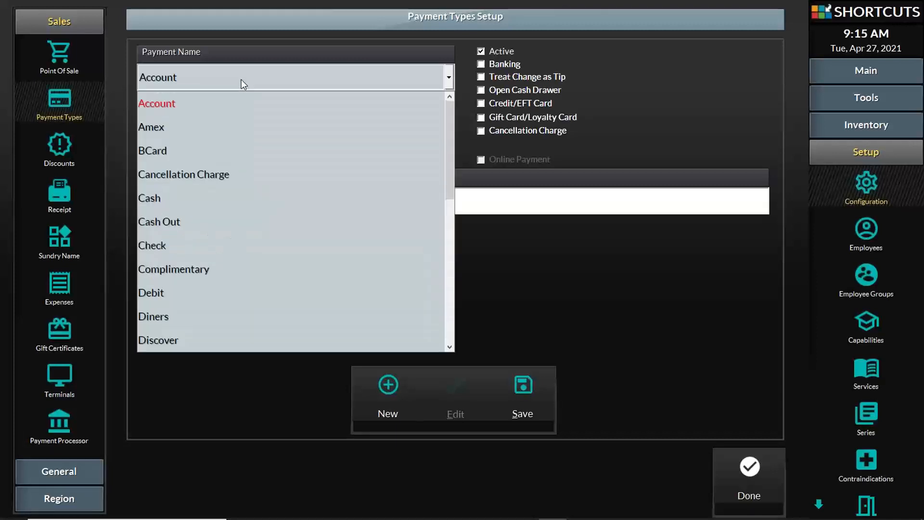
scroll(272, 280, down, 5)
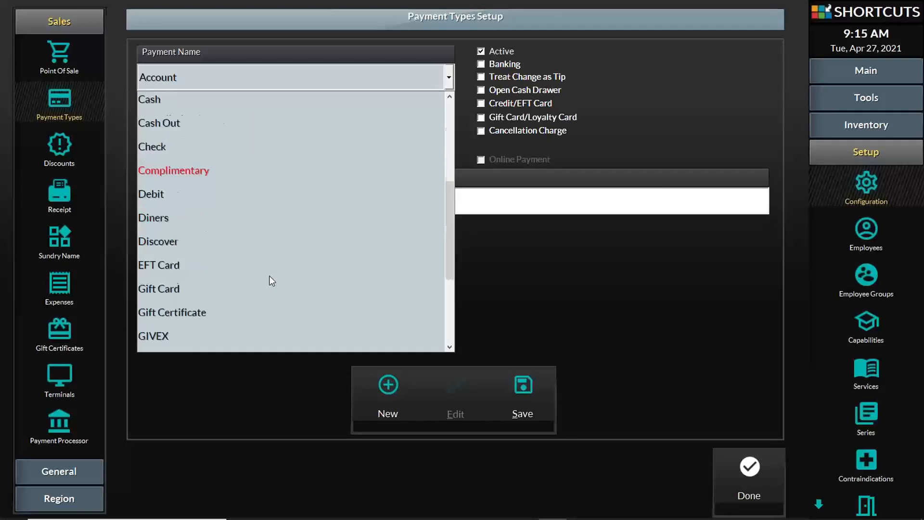
scroll(268, 273, up, 4)
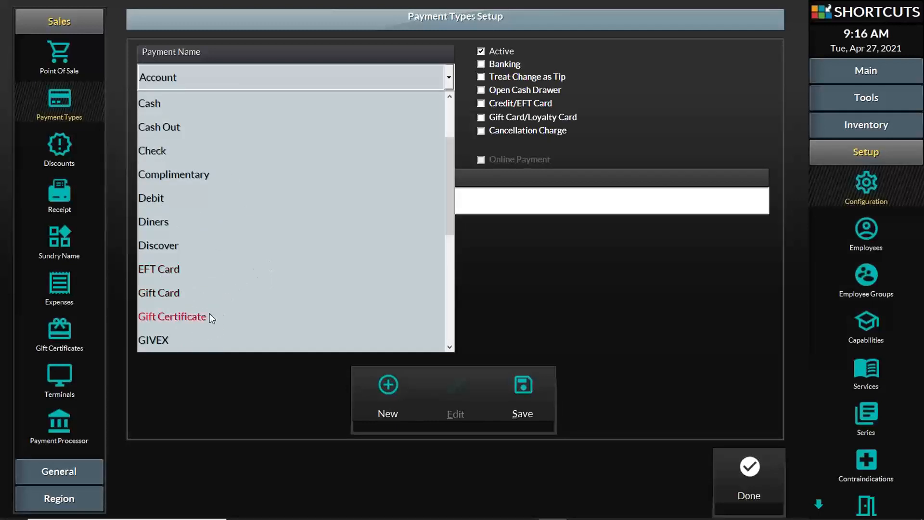
click(210, 315)
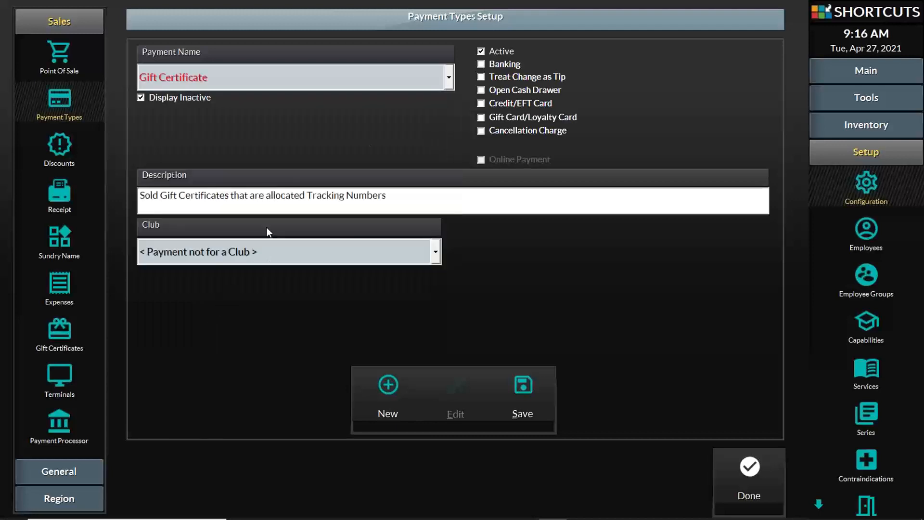
click(481, 51)
click(137, 95)
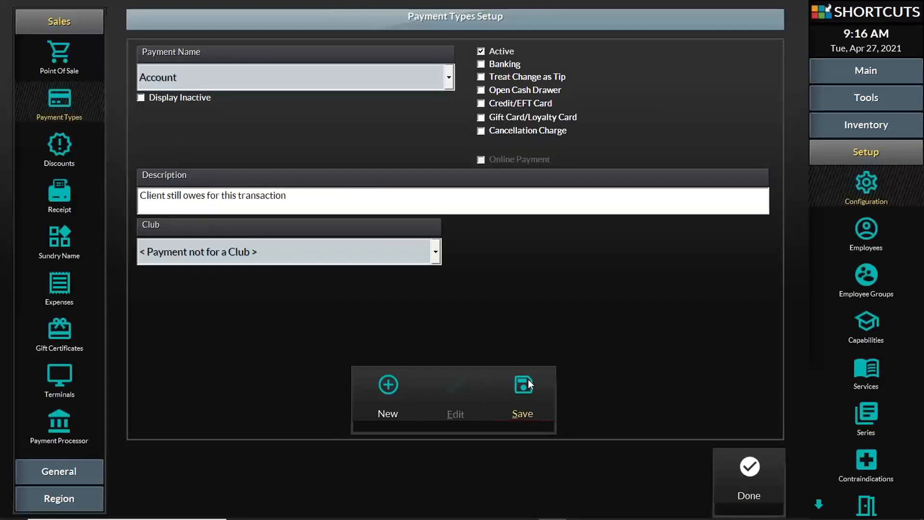
Go back to the Sales settings group and open Sundry Income Setup
click(74, 474)
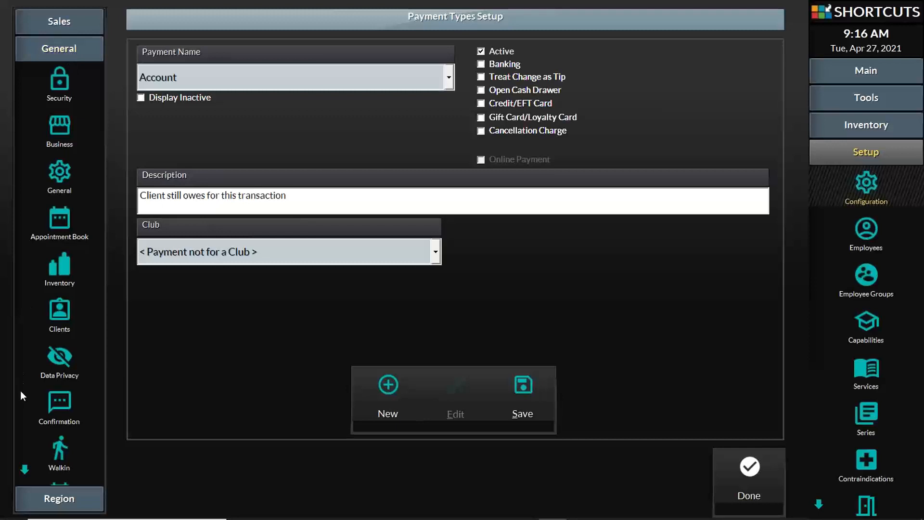
click(23, 470)
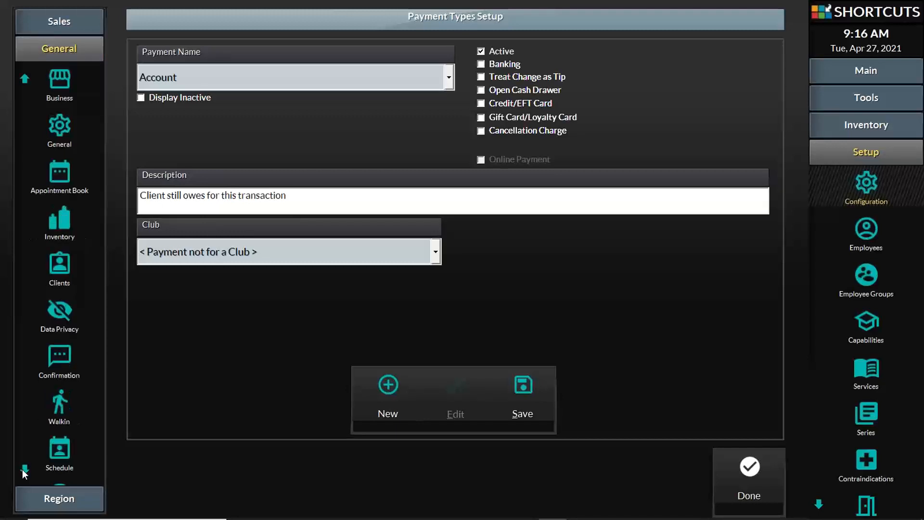
click(24, 78)
click(51, 32)
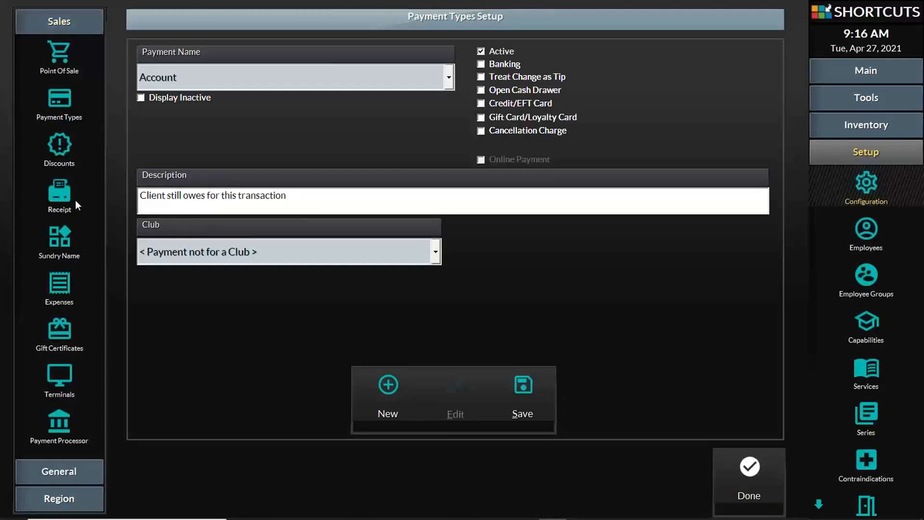
click(59, 238)
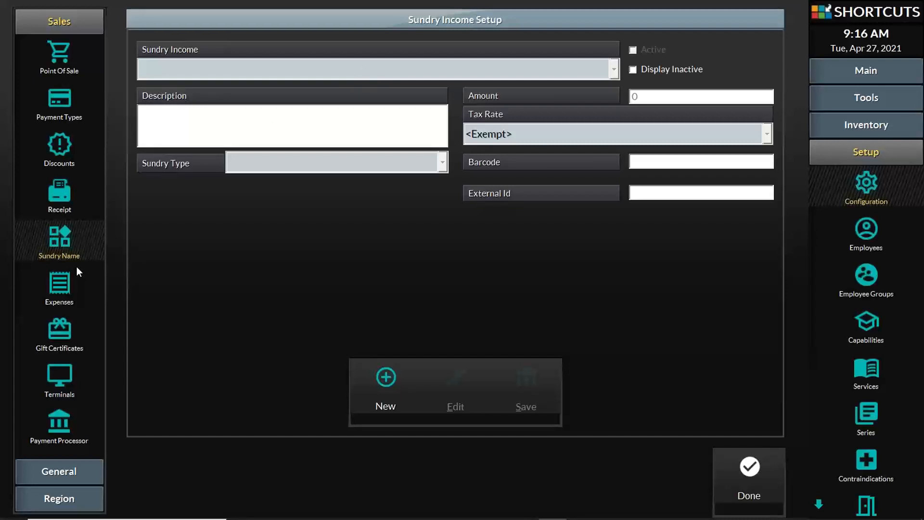
Open the Gift Certificates setup and browse certificate types, leaving Gift Card selected
click(61, 329)
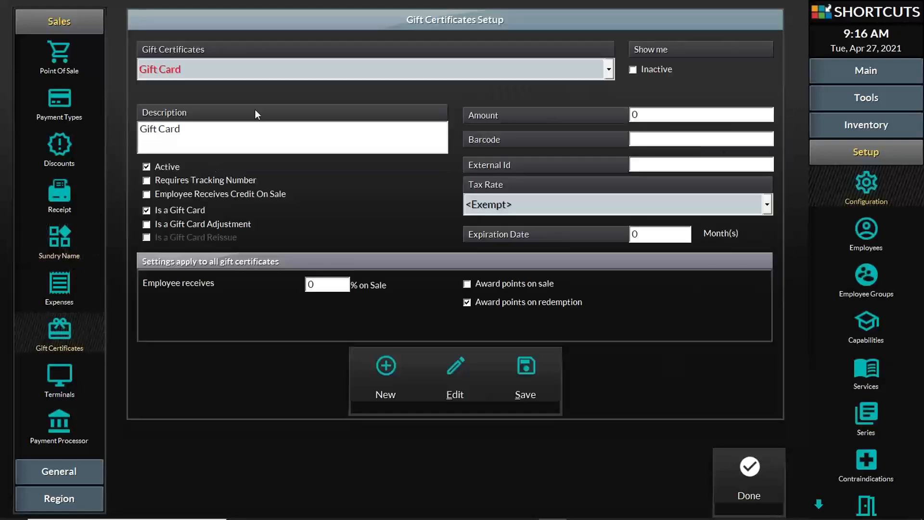
click(281, 73)
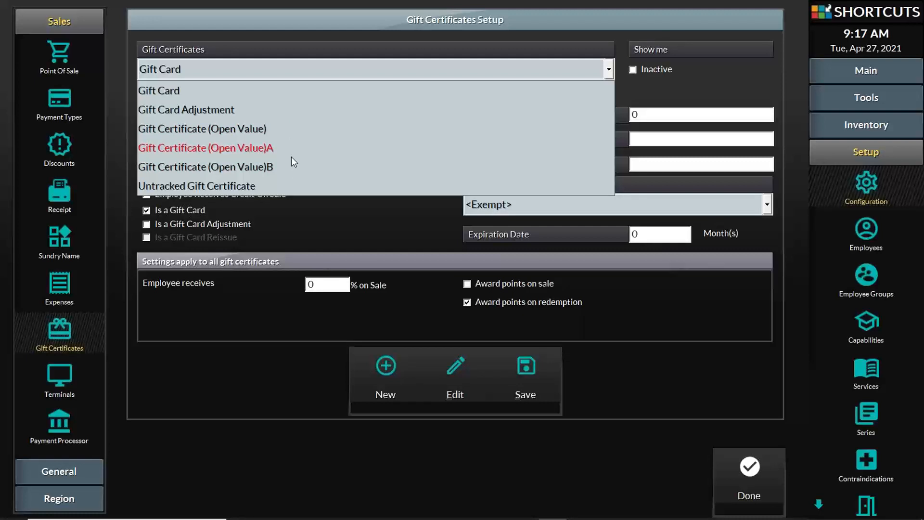
click(325, 206)
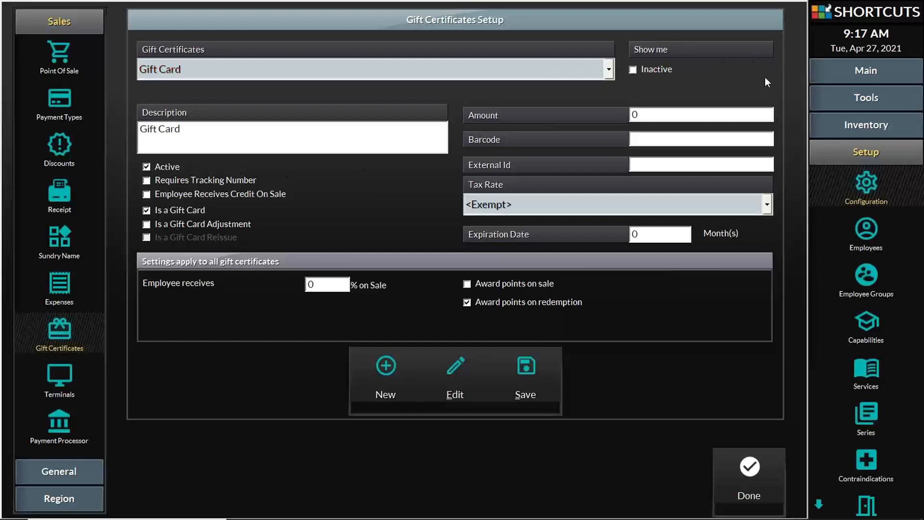
Mark Gift Certificate (Open Value) inactive, save, and dismiss the duplicate-barcode error
click(634, 70)
click(609, 70)
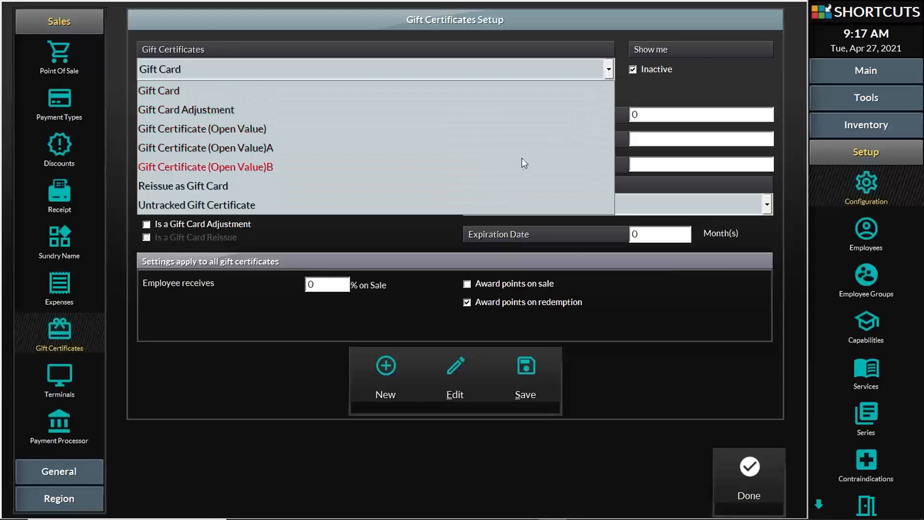
click(513, 129)
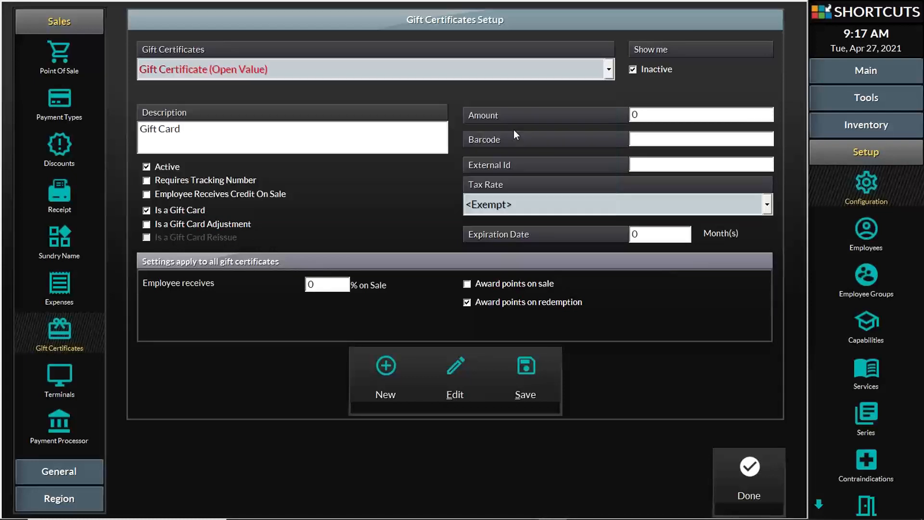
click(147, 169)
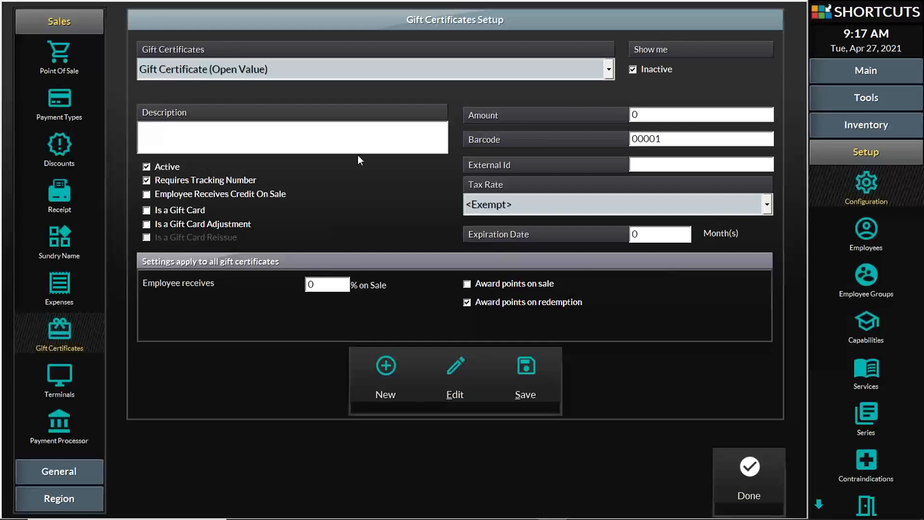
click(633, 70)
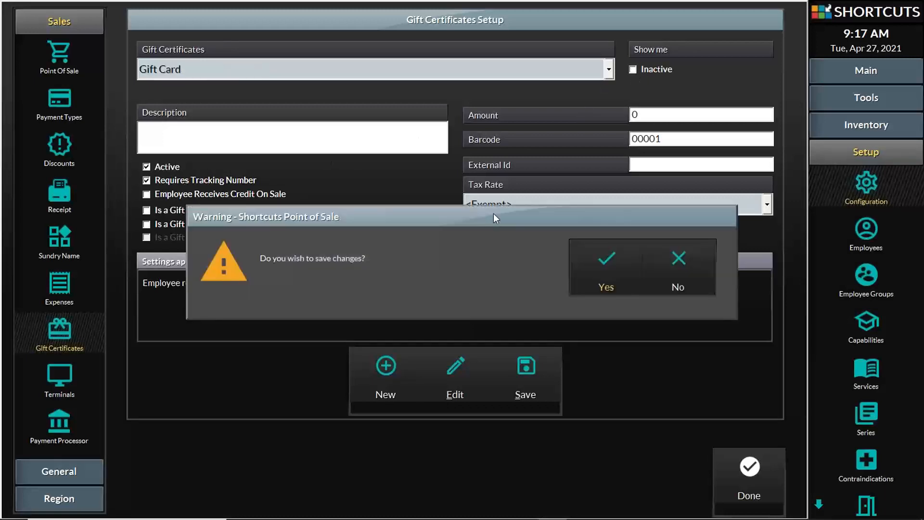
click(615, 263)
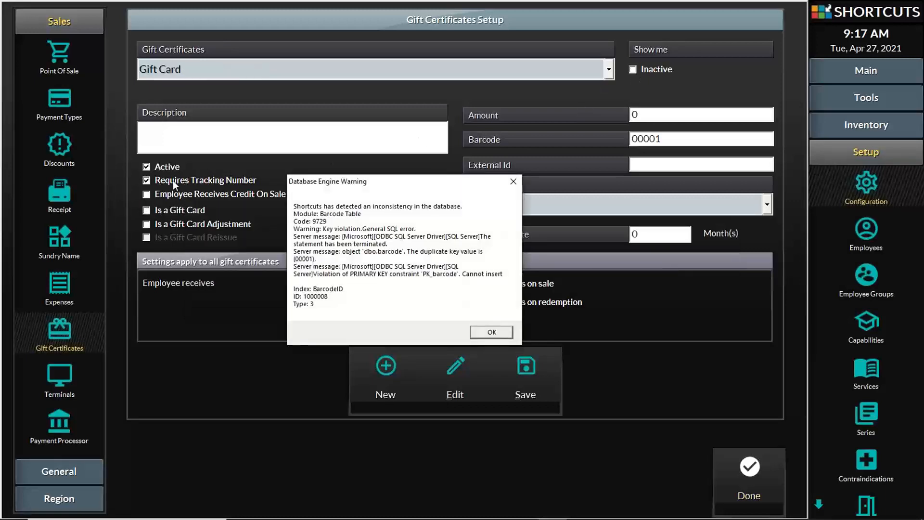
click(492, 333)
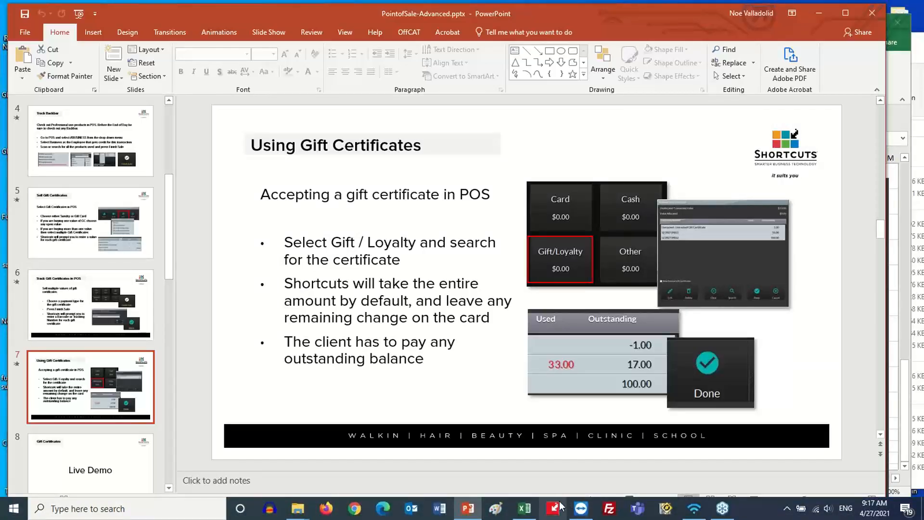
Return from PowerPoint to Shortcuts Point of Sale using its taskbar icon
click(558, 507)
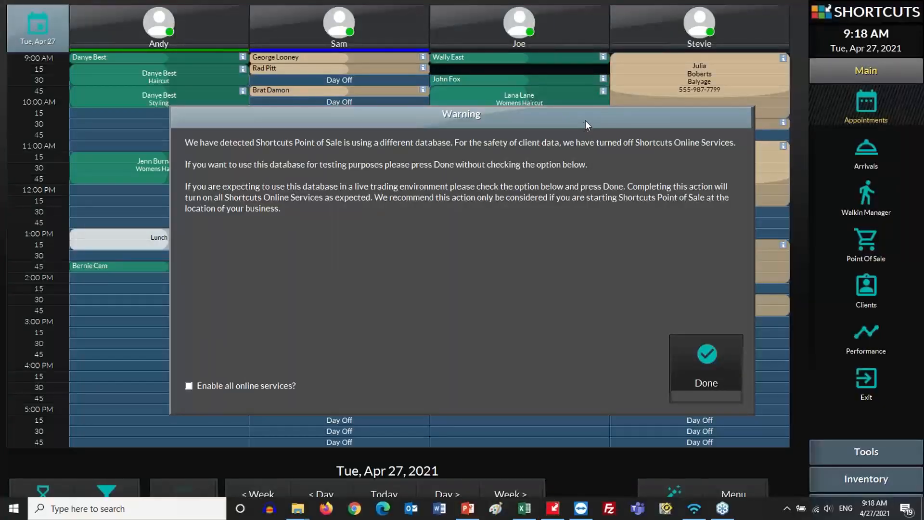
Close the online-services warning and open the Point Of Sale Setup configuration page
click(612, 123)
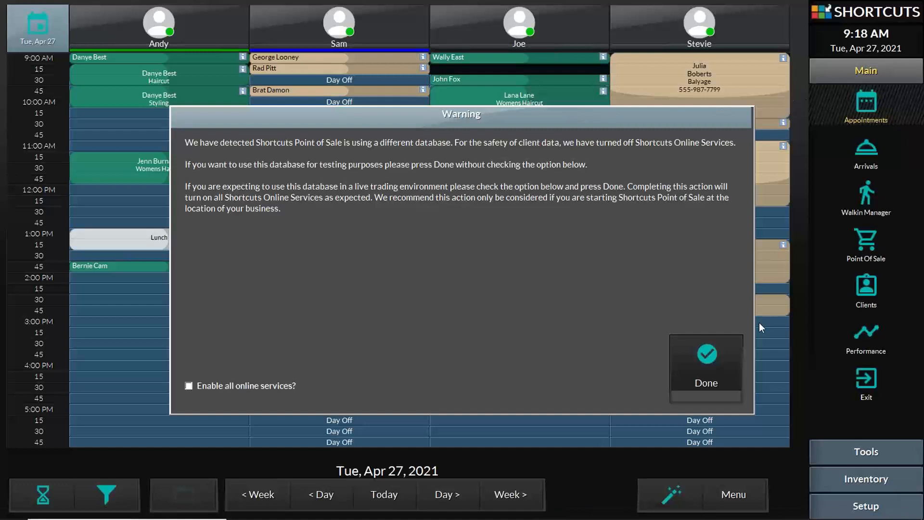
click(704, 359)
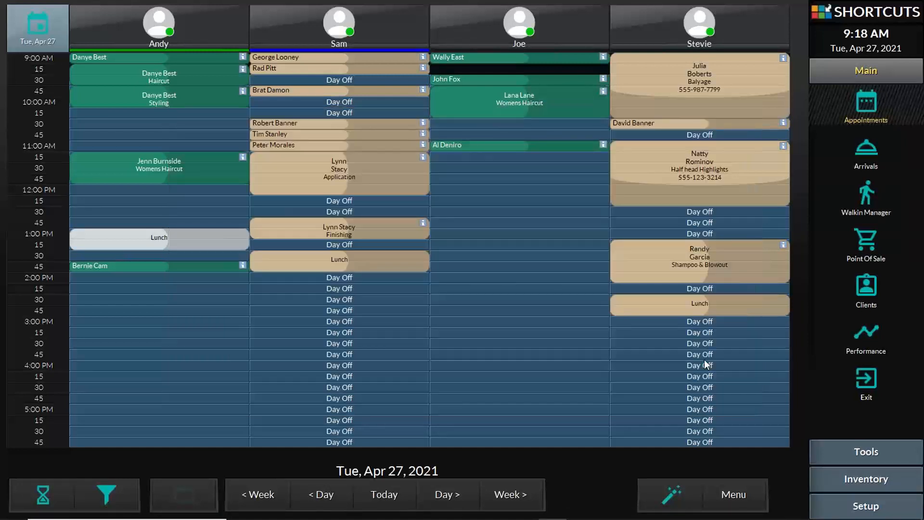
click(871, 506)
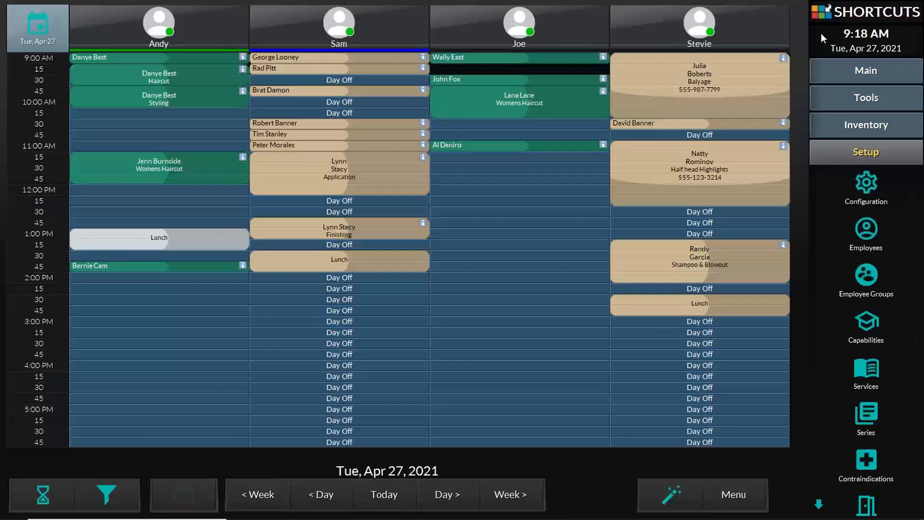
click(868, 185)
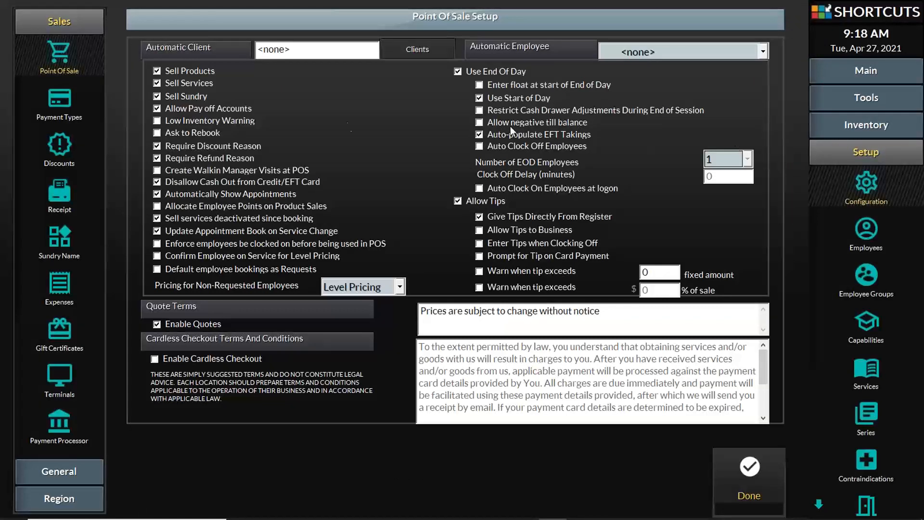
Create a new discount reason named 'Donation / Charity'
click(59, 141)
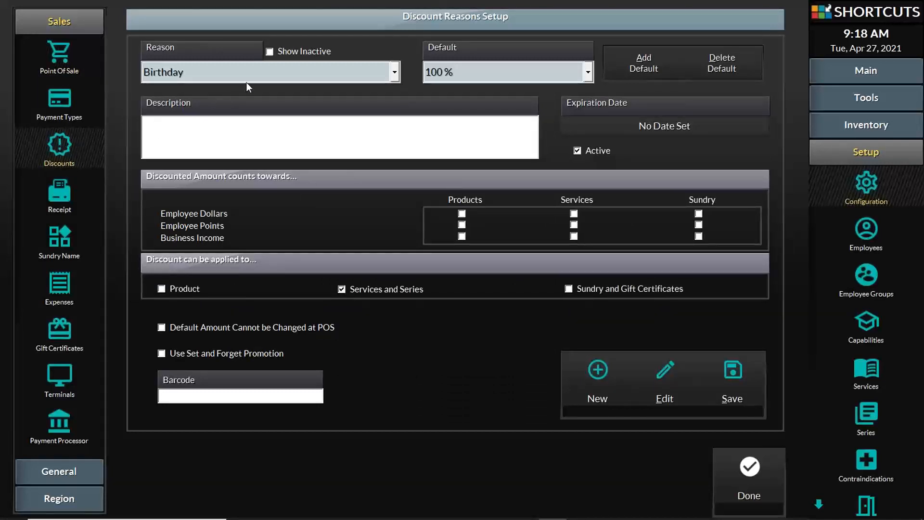
click(258, 76)
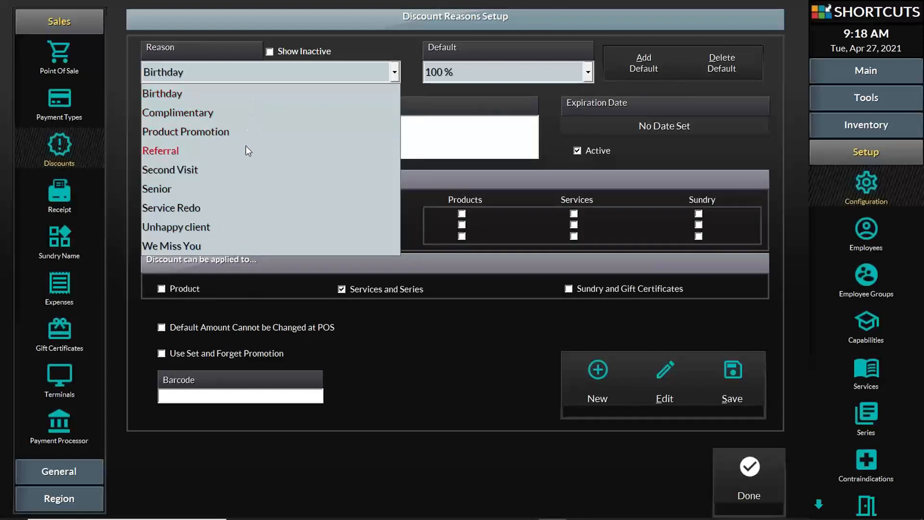
click(382, 366)
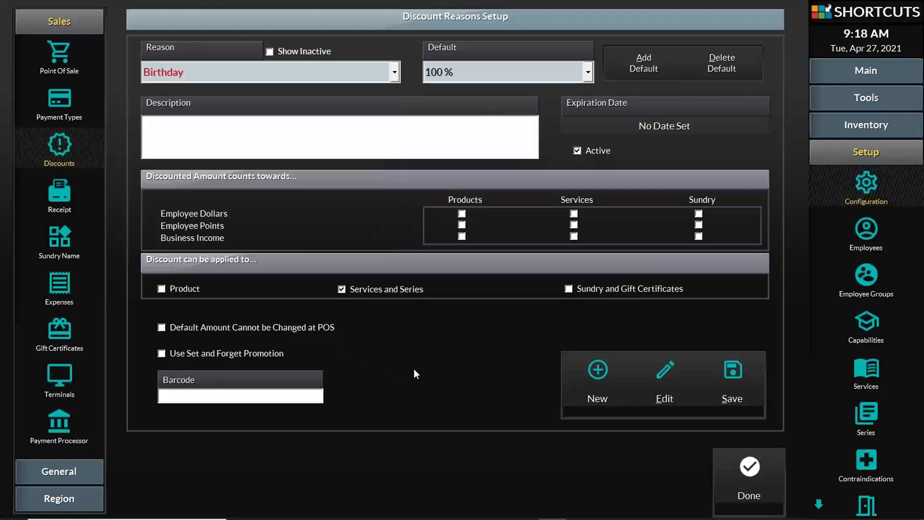
click(595, 373)
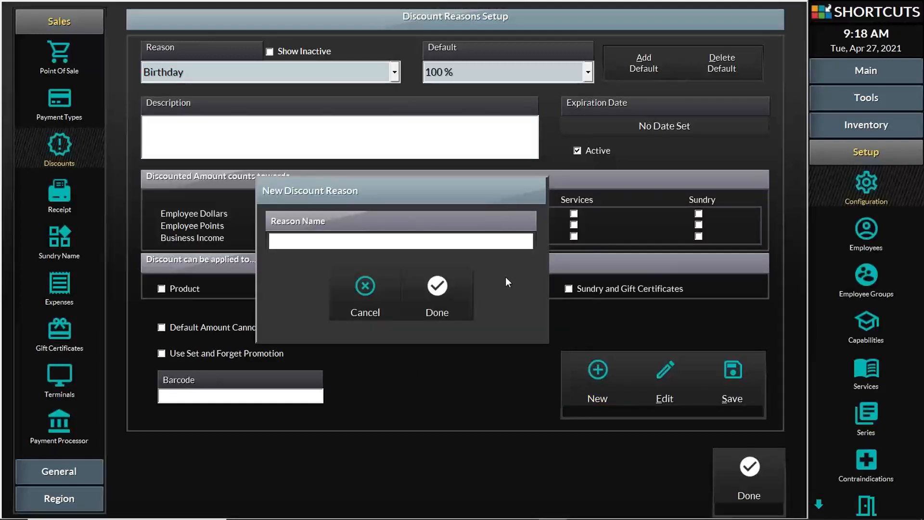
text(Donation / Charity)
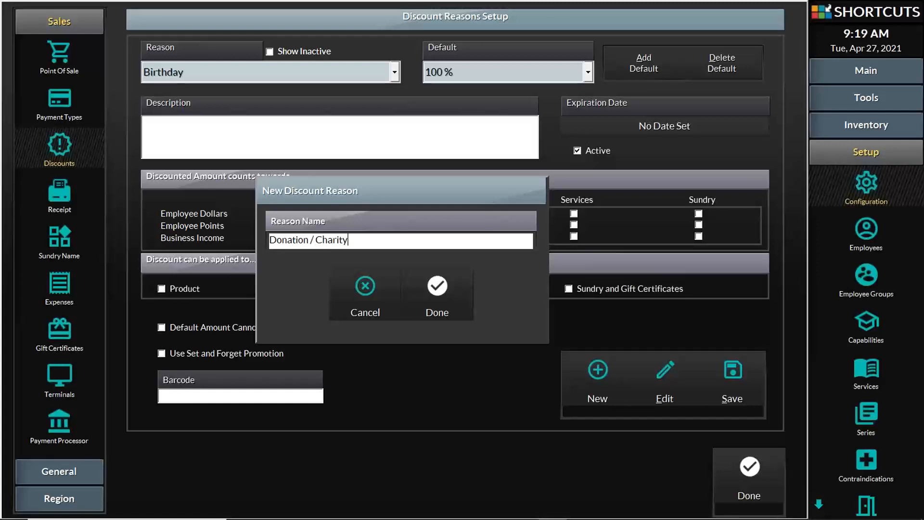
click(453, 279)
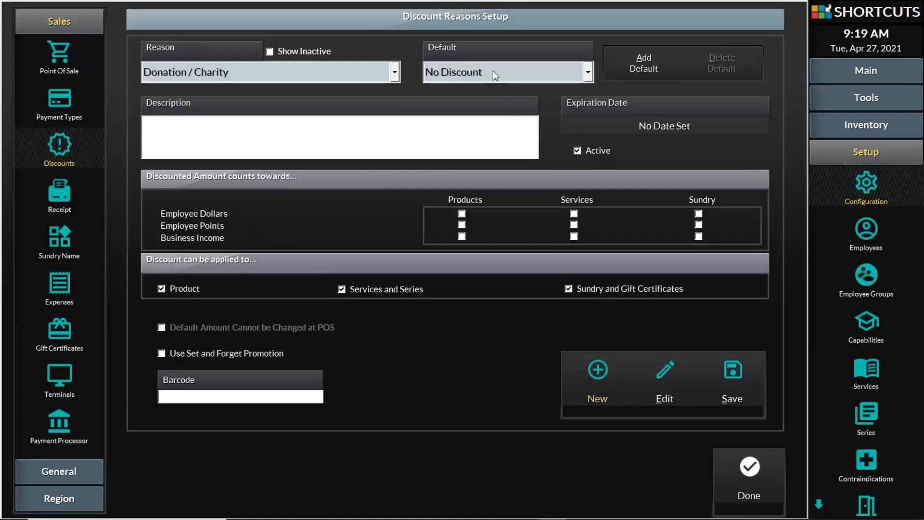
Set the Donation / Charity default discount to 100 %
click(493, 71)
click(493, 71)
click(493, 70)
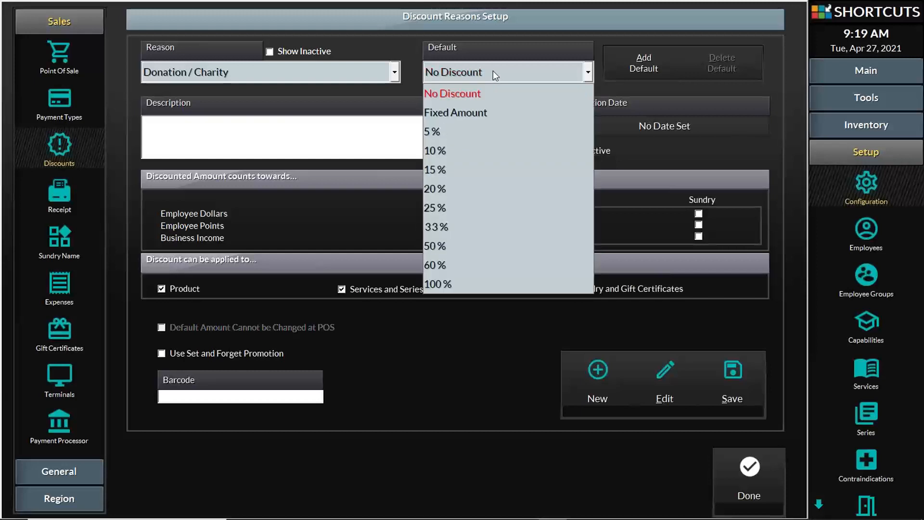
click(493, 70)
click(493, 71)
click(459, 286)
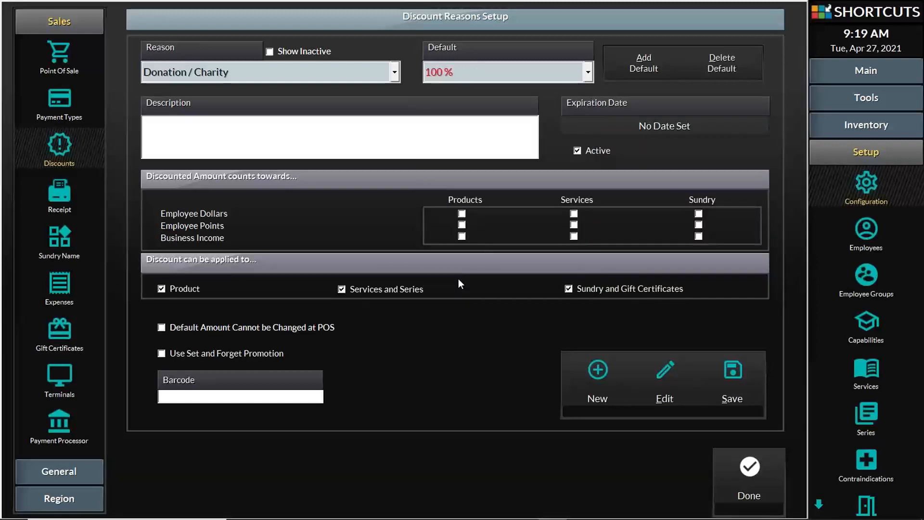
Restrict the discount to sundry and gift certificates only, save it, and leave discount setup
click(159, 288)
click(161, 289)
click(161, 289)
click(341, 290)
click(341, 290)
click(567, 289)
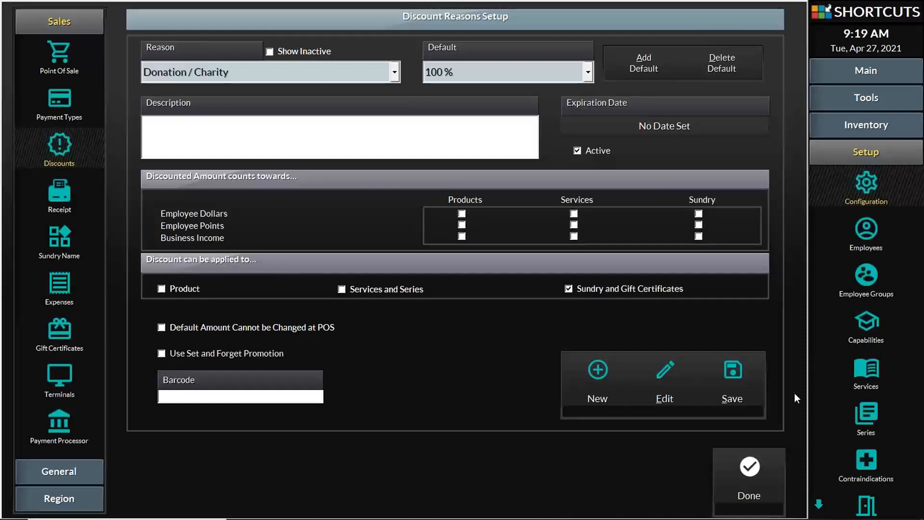
click(748, 376)
click(875, 75)
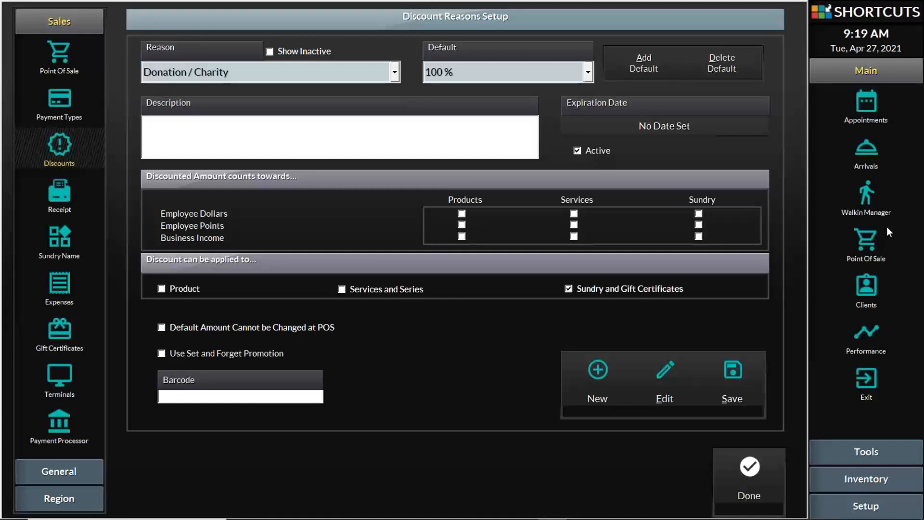
click(771, 492)
Start a '#Retail (quick retail sale)' at the point of sale and open the item picker
click(618, 262)
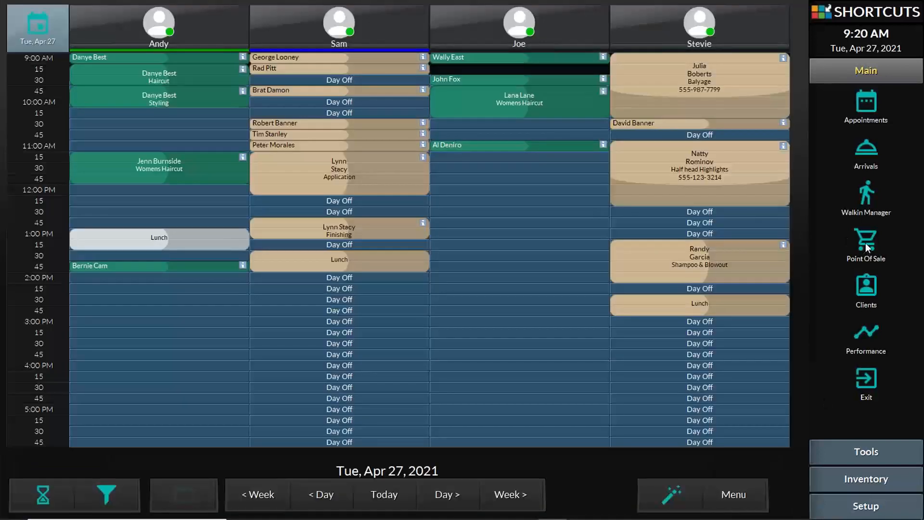
click(866, 242)
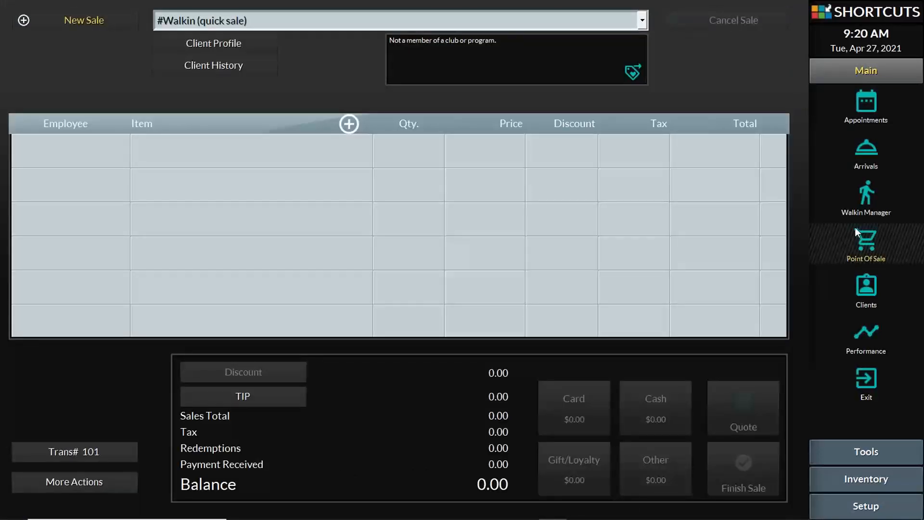
click(552, 20)
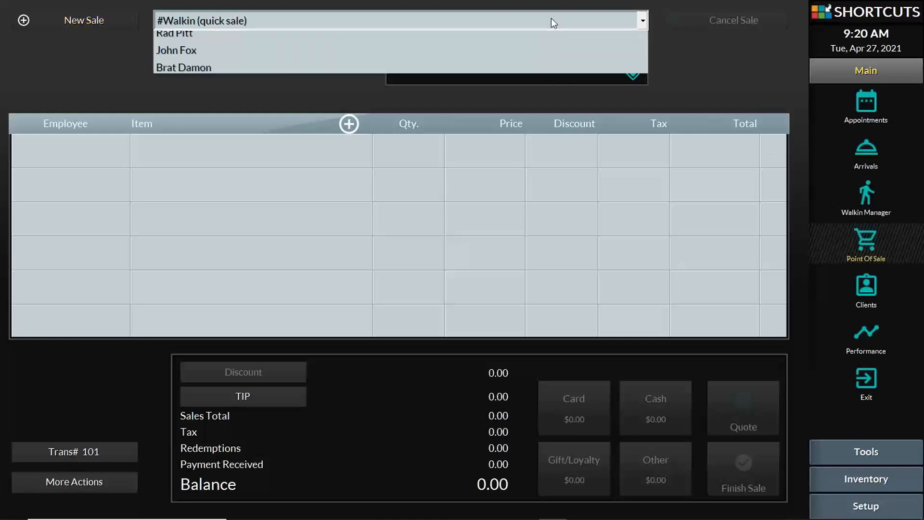
click(522, 59)
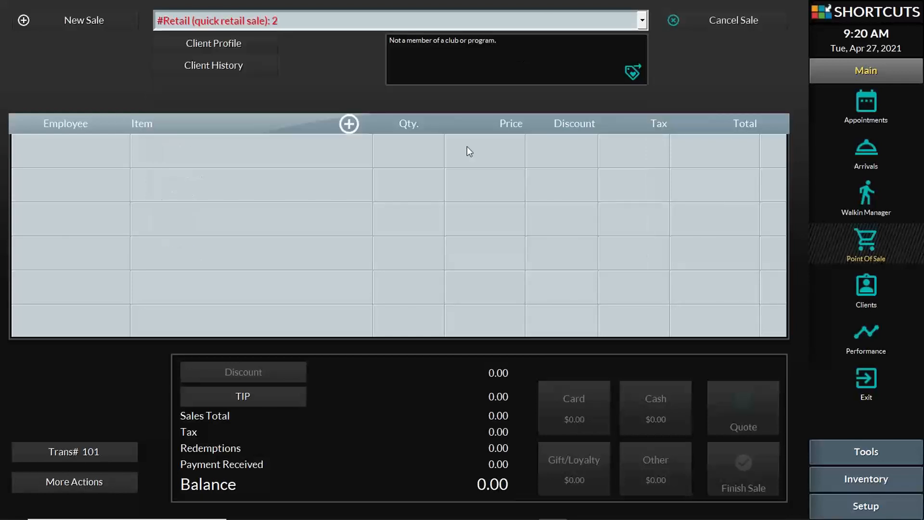
click(276, 144)
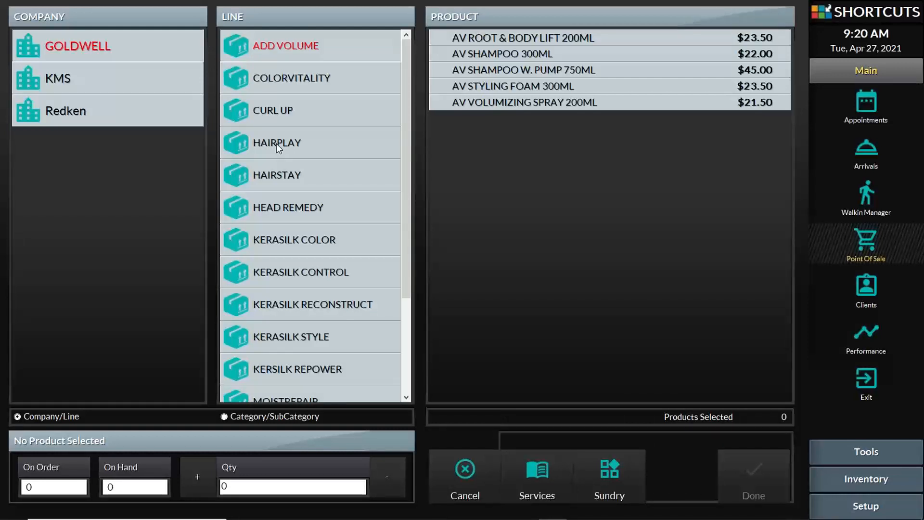
From the Sundry Income list, add Gift Certificate (Open Value) and (Open Value)A to the sale
click(603, 472)
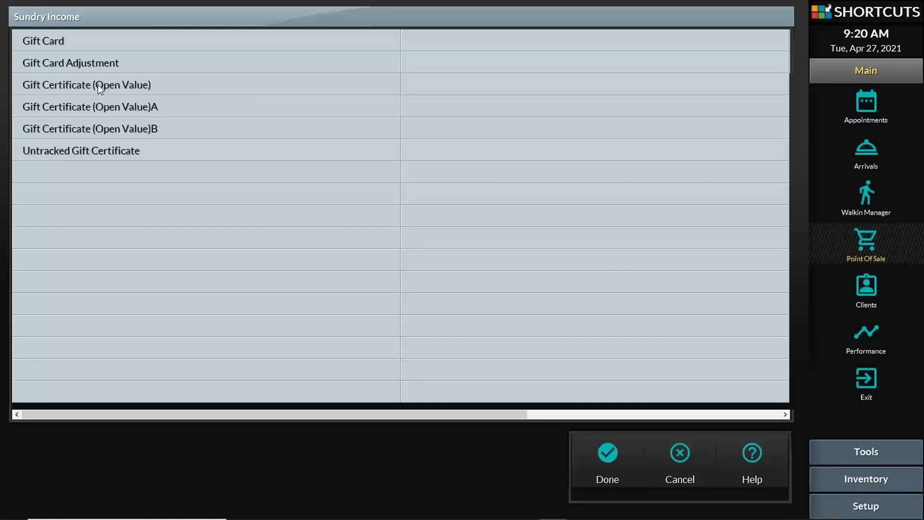
click(132, 82)
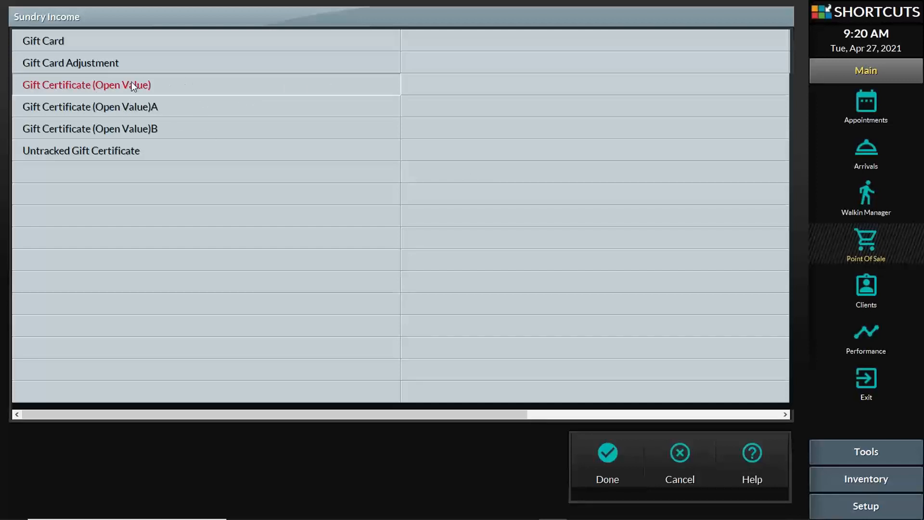
click(130, 102)
click(130, 102)
click(134, 85)
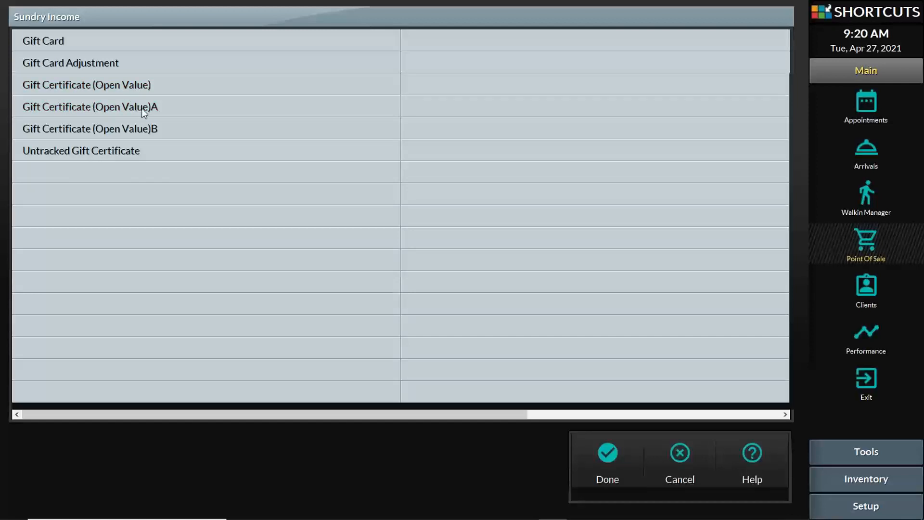
click(145, 85)
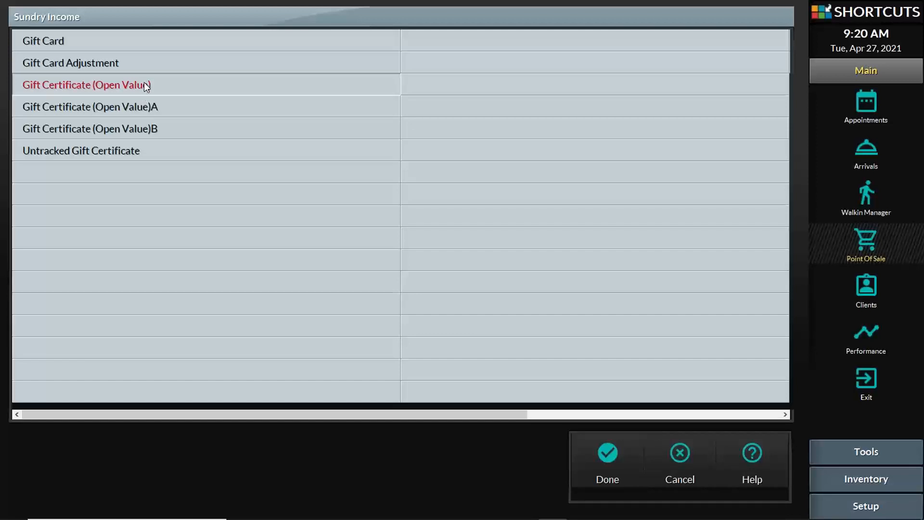
click(147, 108)
click(147, 127)
click(146, 127)
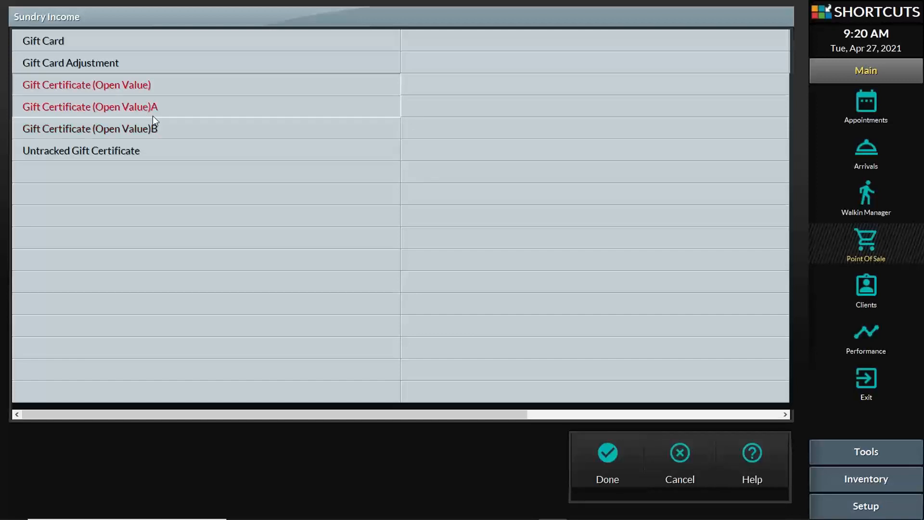
click(152, 113)
click(157, 91)
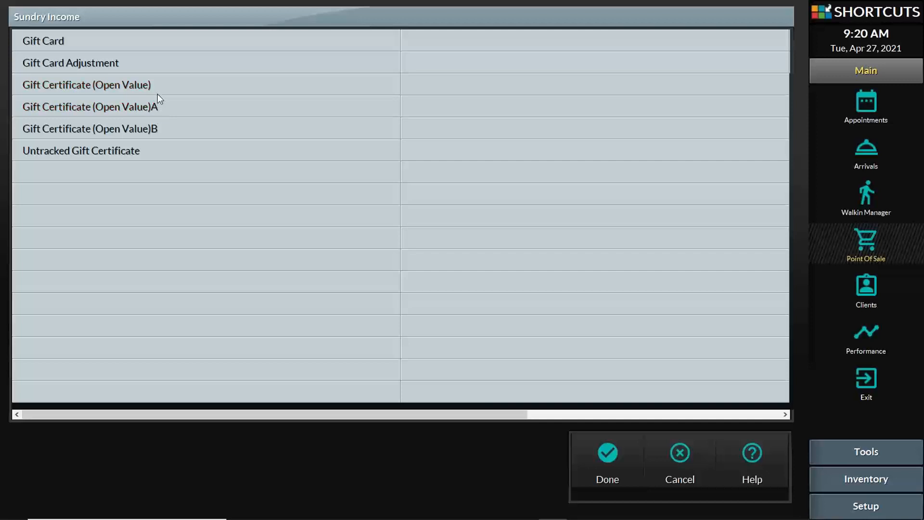
click(157, 92)
click(155, 85)
click(154, 81)
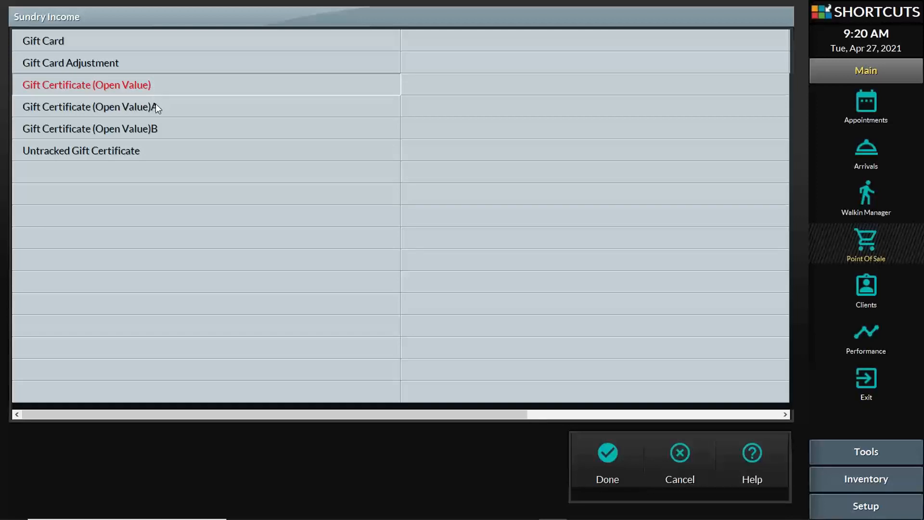
click(155, 103)
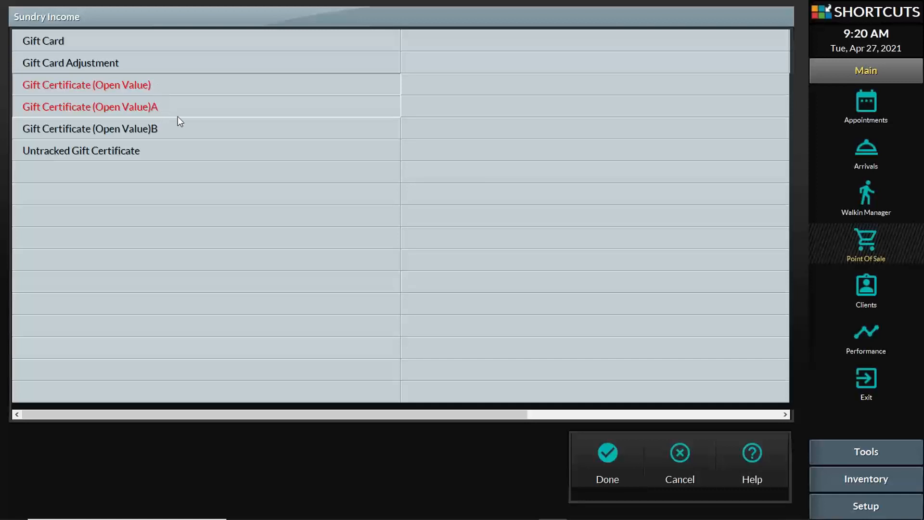
click(601, 454)
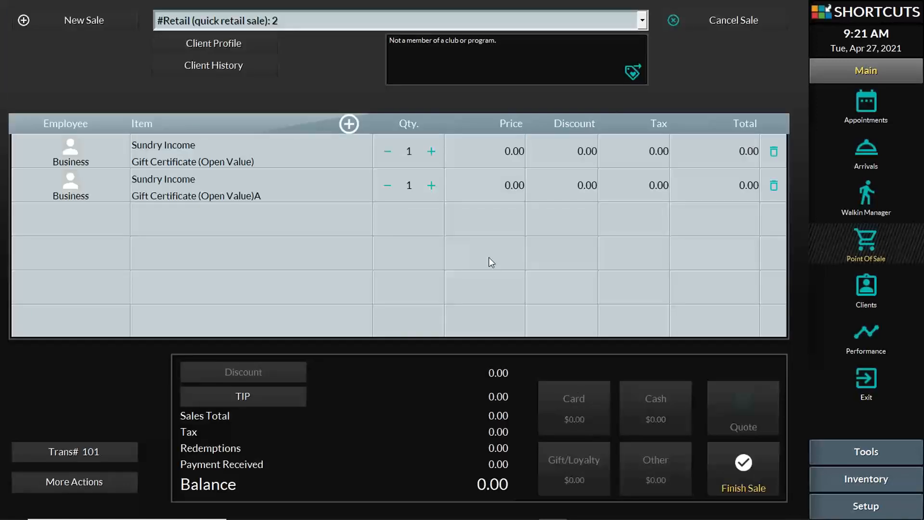
Price the first gift certificate at 50.00 and the second at 100.00
click(516, 154)
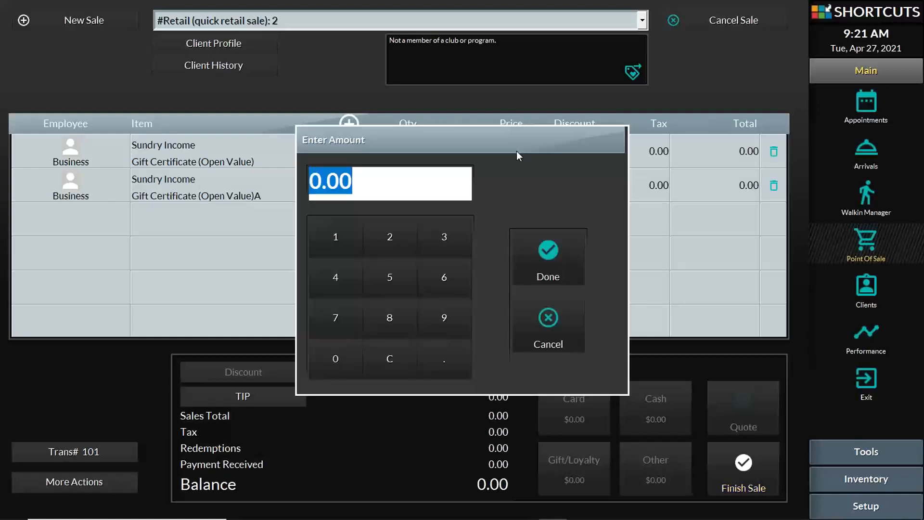
text(50)
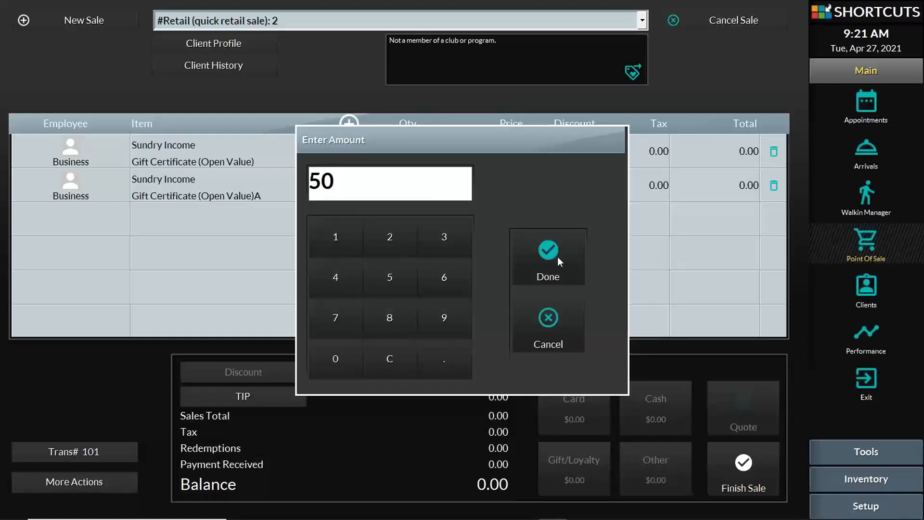
click(557, 256)
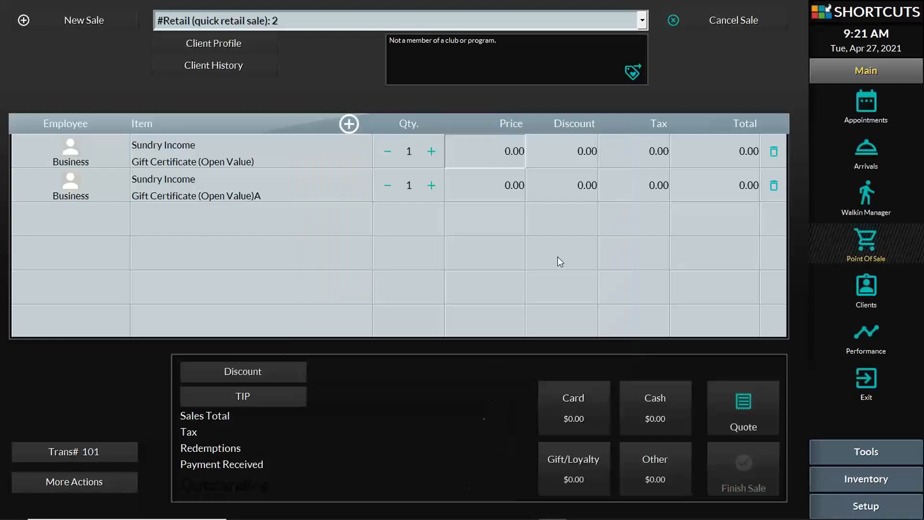
click(512, 184)
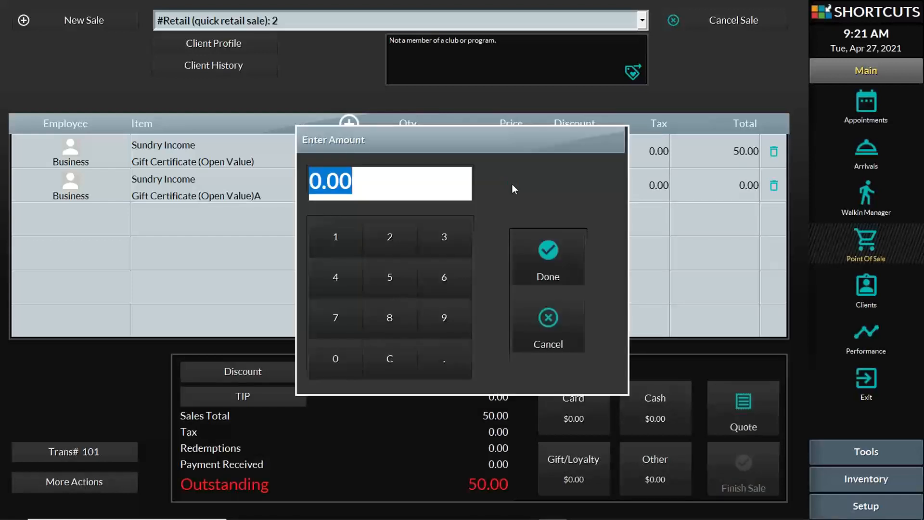
text(100)
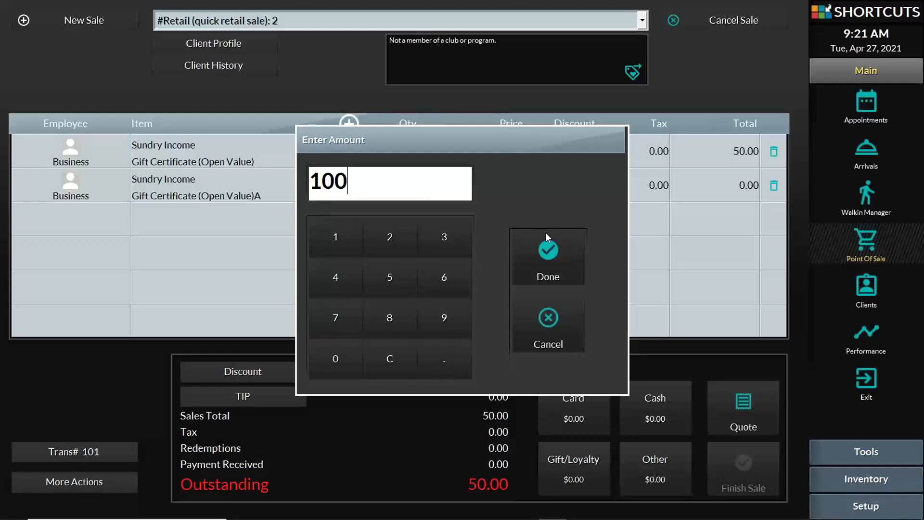
click(559, 252)
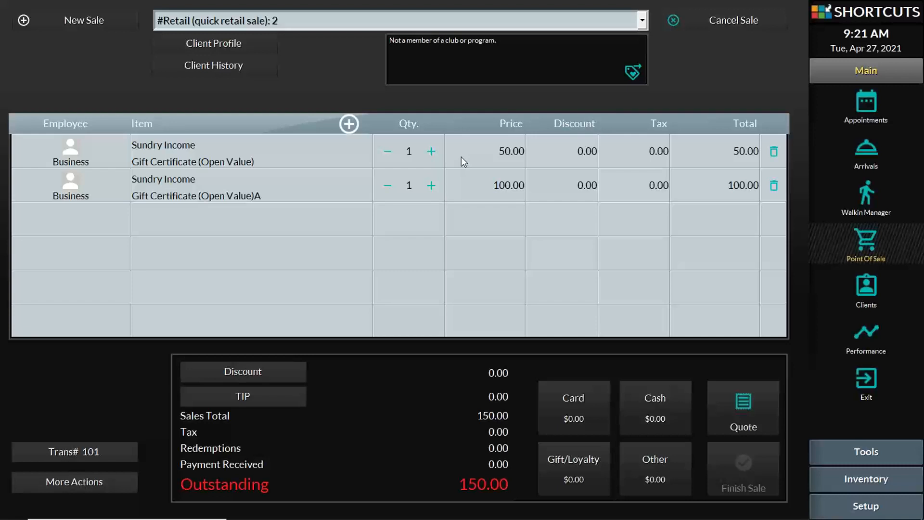
Set the 50.00 certificate's quantity to 2, bringing the sale to 200.00
click(432, 151)
click(388, 152)
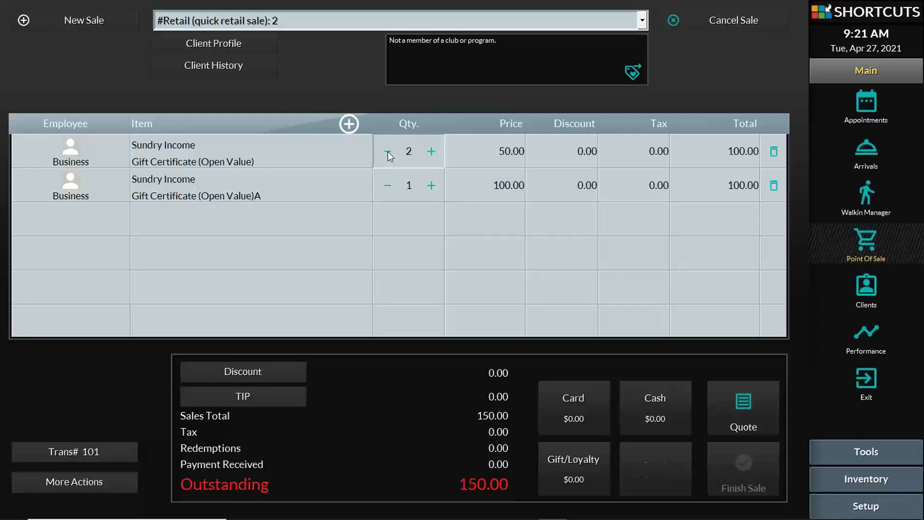
click(432, 153)
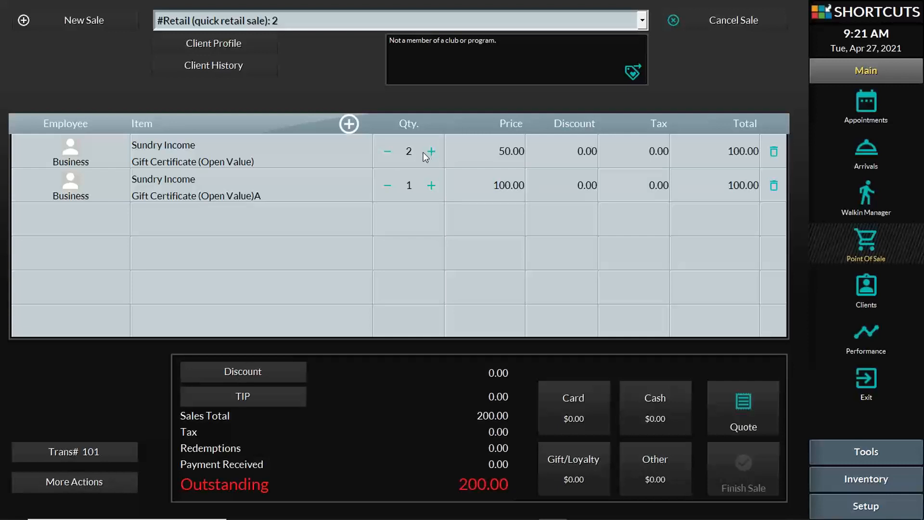
click(410, 152)
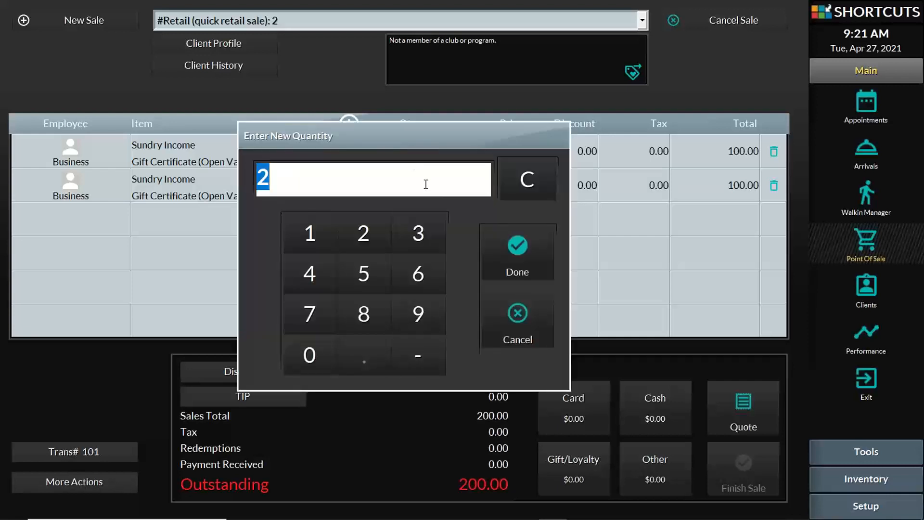
click(426, 184)
key(Return)
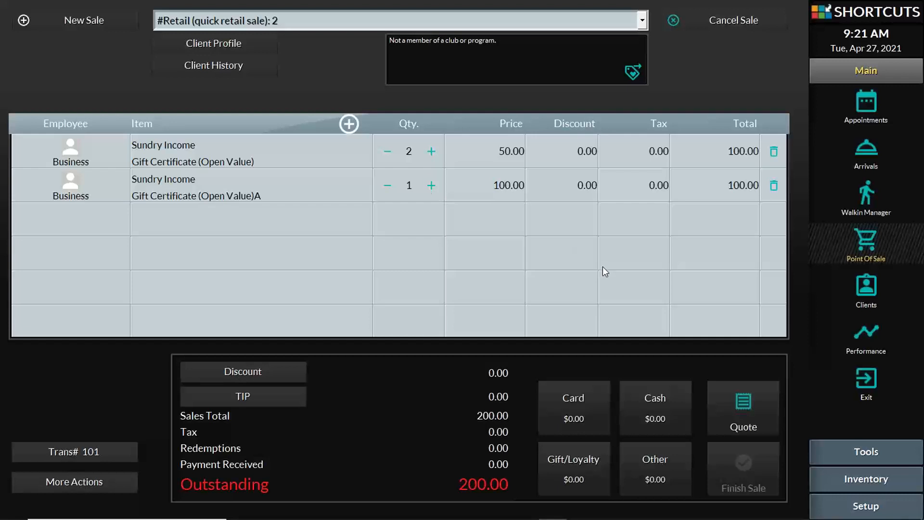
Take 200.00 cash payment and finish the gift certificate sale
click(664, 408)
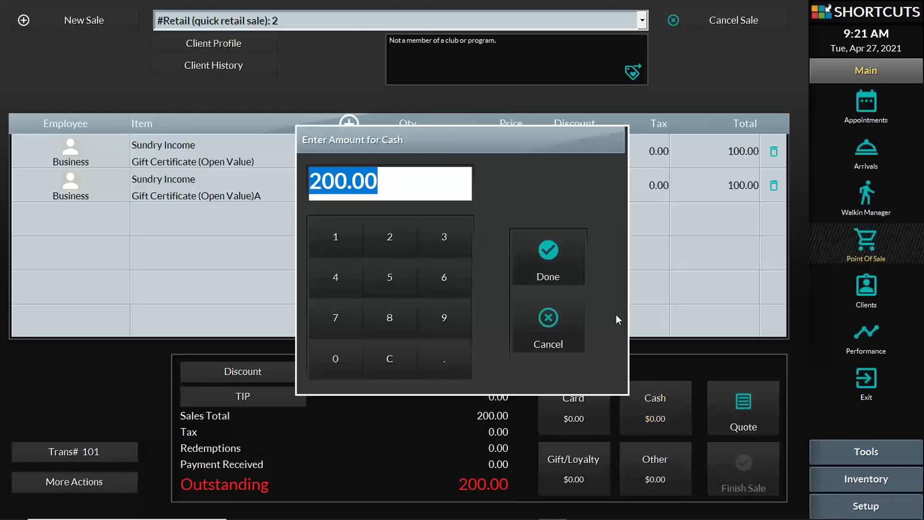
click(554, 244)
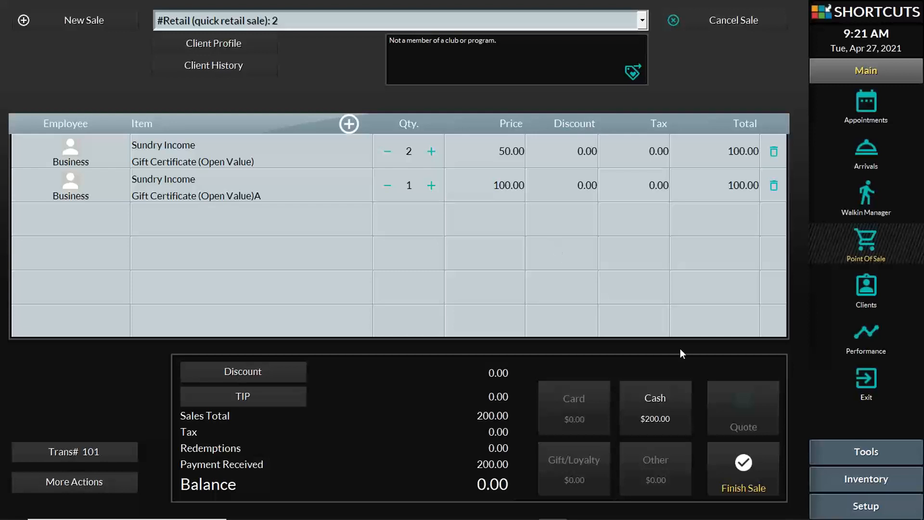
click(747, 479)
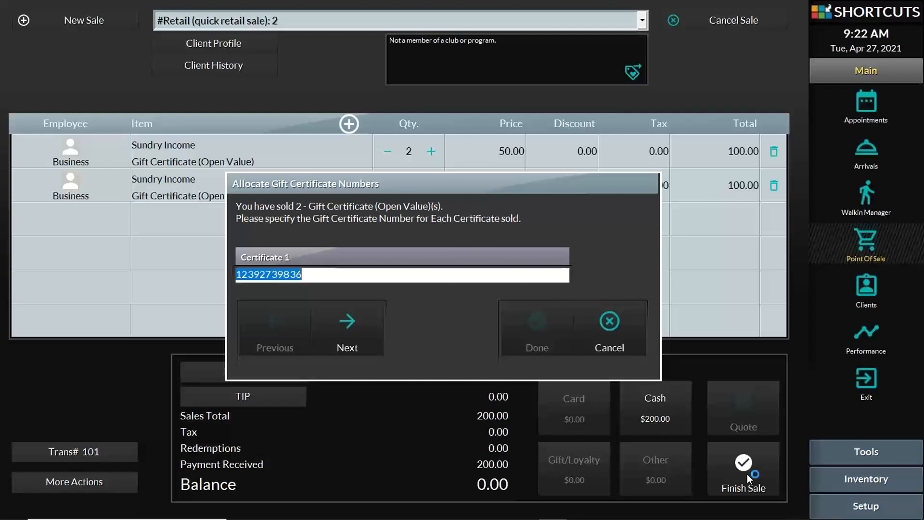
Accept certificate numbers for the two 50.00 certificates and the 100.00 certificate
click(319, 274)
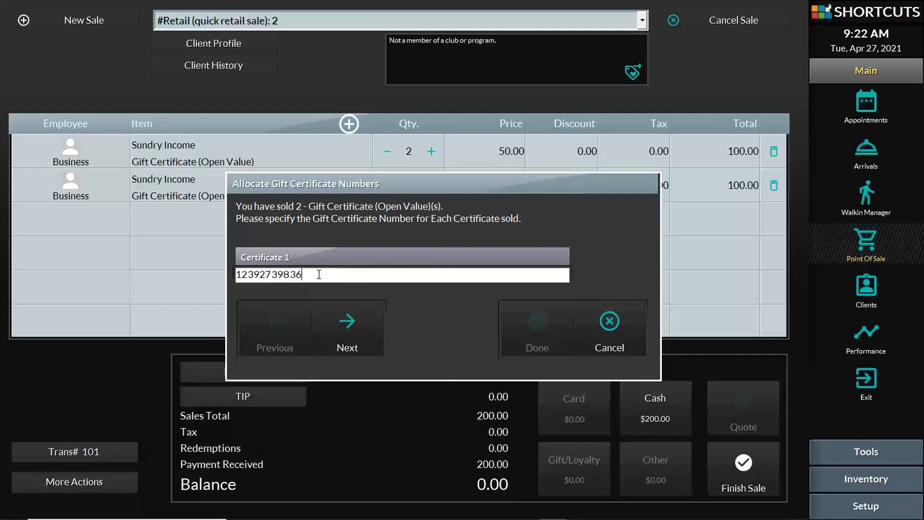
double_click(319, 274)
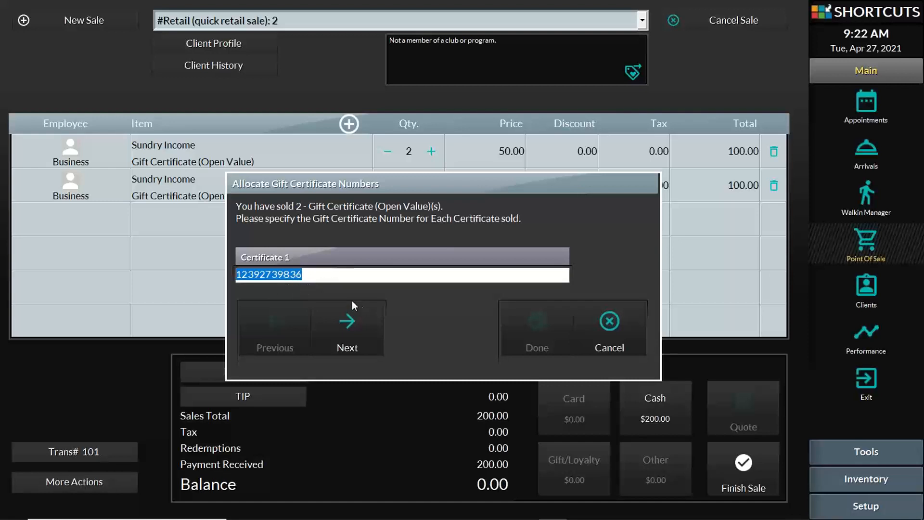
click(343, 326)
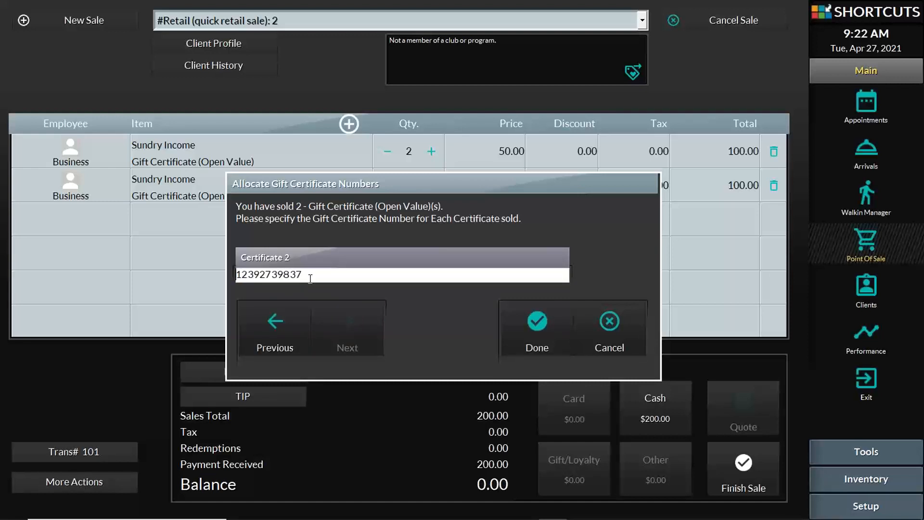
click(535, 325)
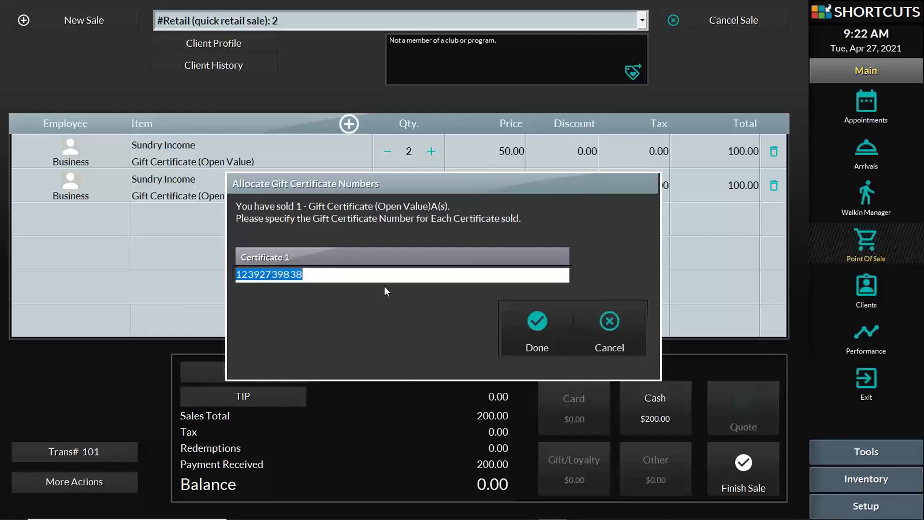
click(523, 339)
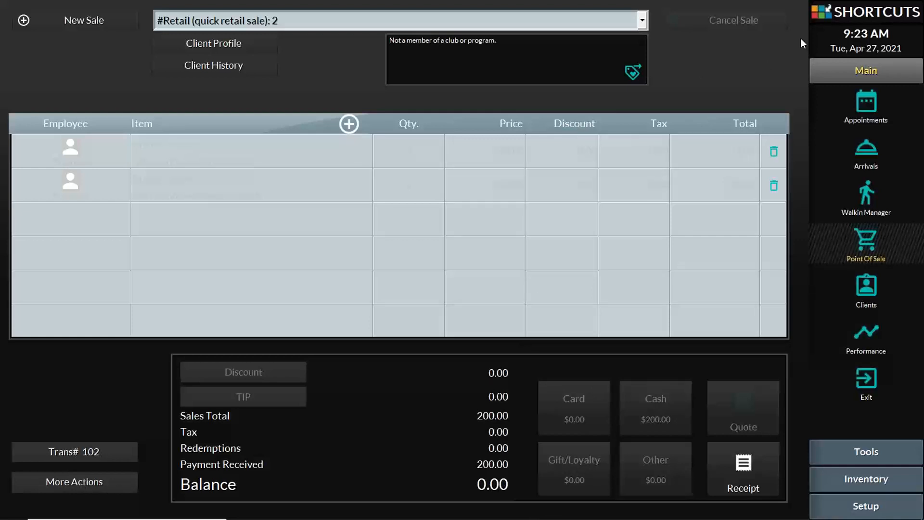
Mark the 9:00 AM appointment as arrived, noting no further client details are available
click(860, 105)
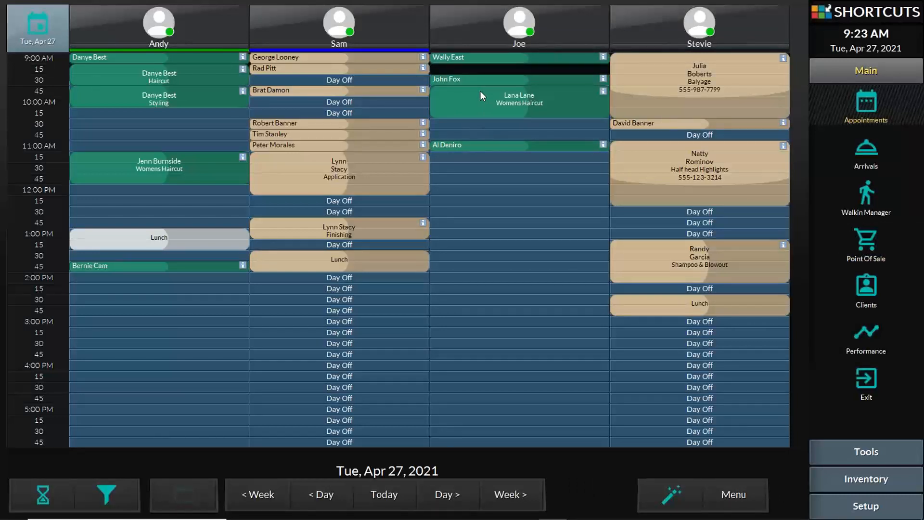
click(459, 56)
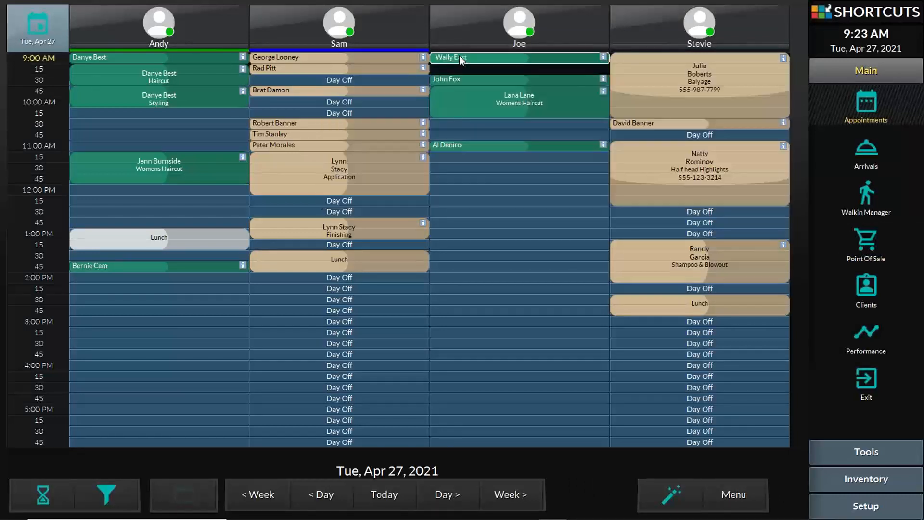
right_click(459, 56)
click(461, 81)
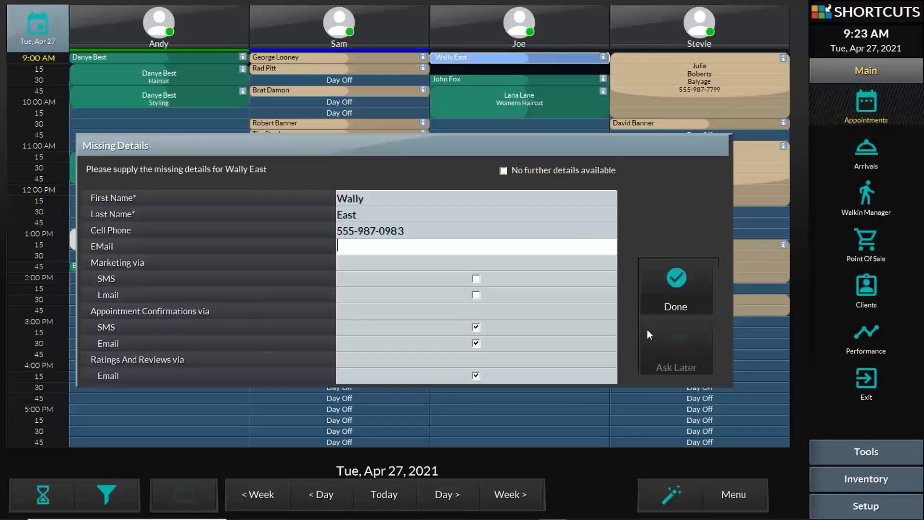
click(550, 172)
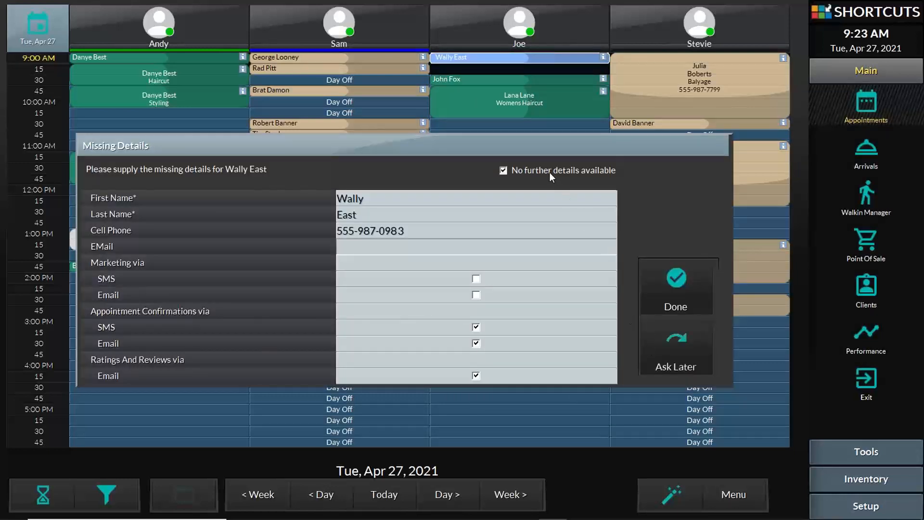
click(657, 331)
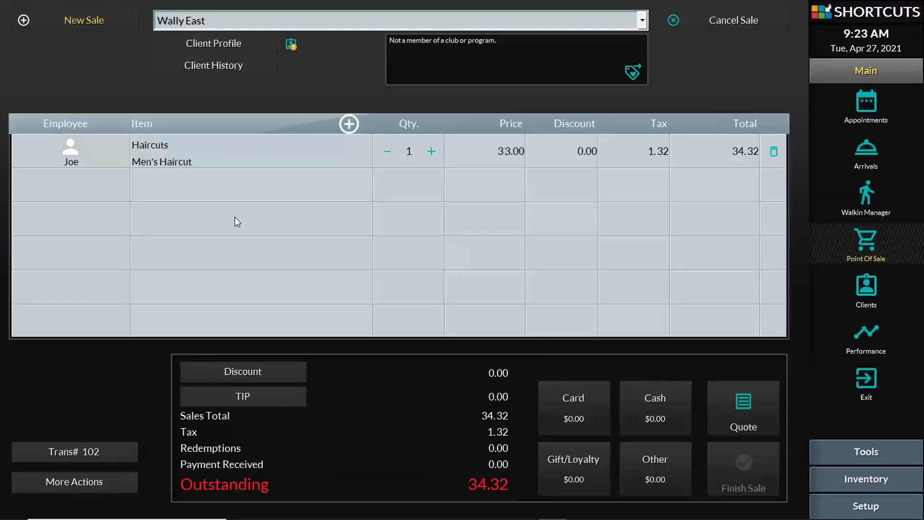
Redeem one of the new 50.00 gift certificates against the 34.32 men's haircut
click(584, 465)
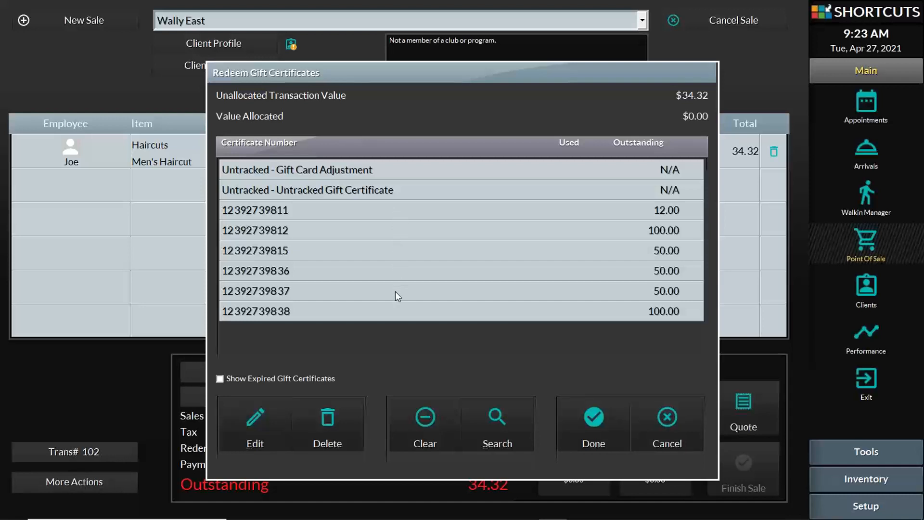
click(503, 418)
click(341, 269)
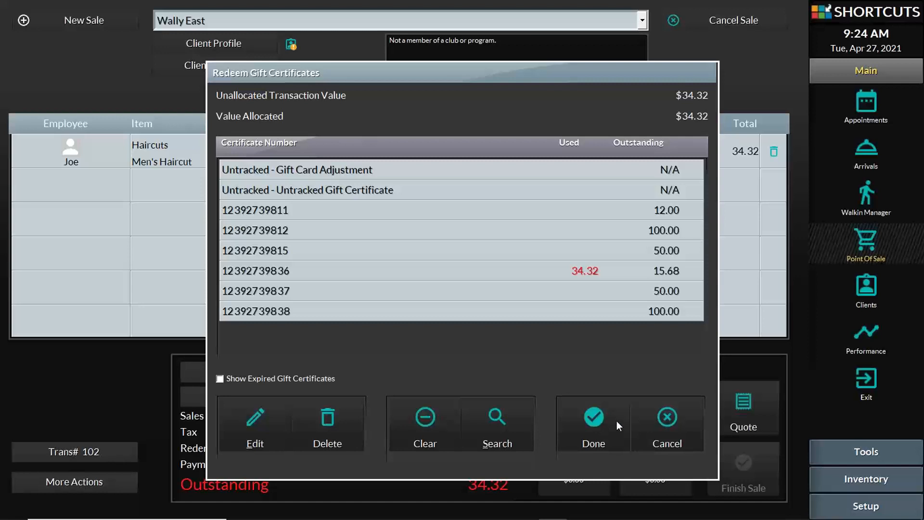
click(599, 420)
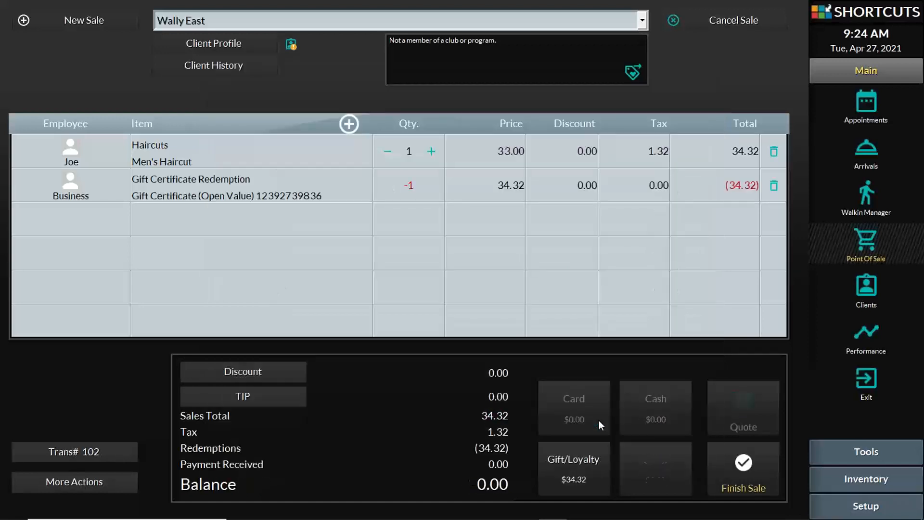
Finish transaction 103 with no receipt
click(741, 476)
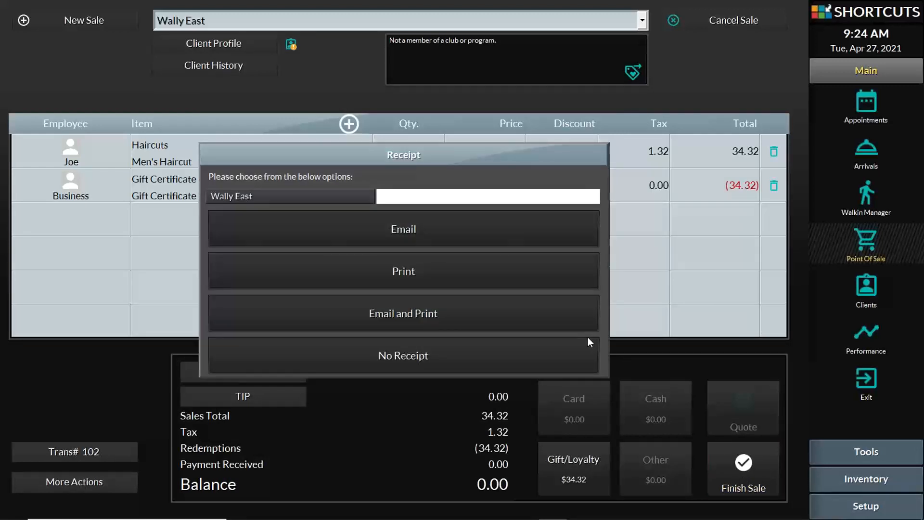
click(461, 353)
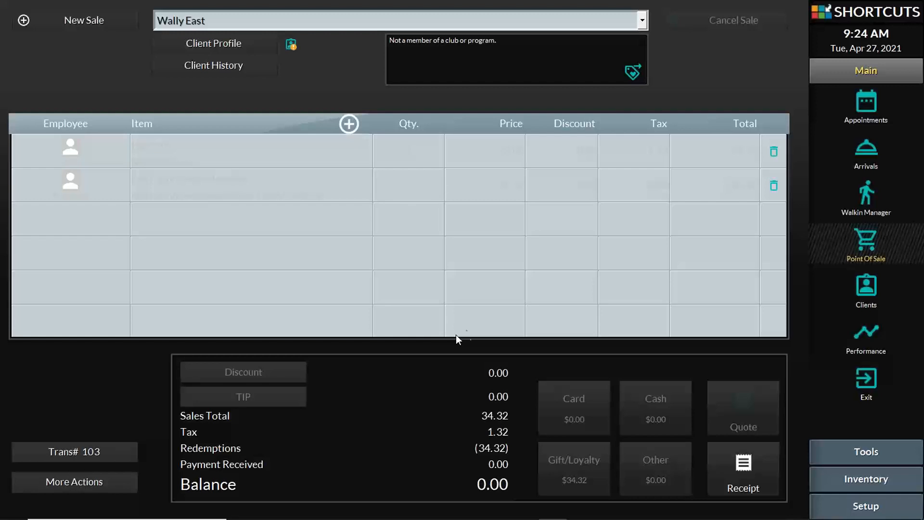
Start a new sale and begin a new client named YMCA Los Cerritos
click(88, 19)
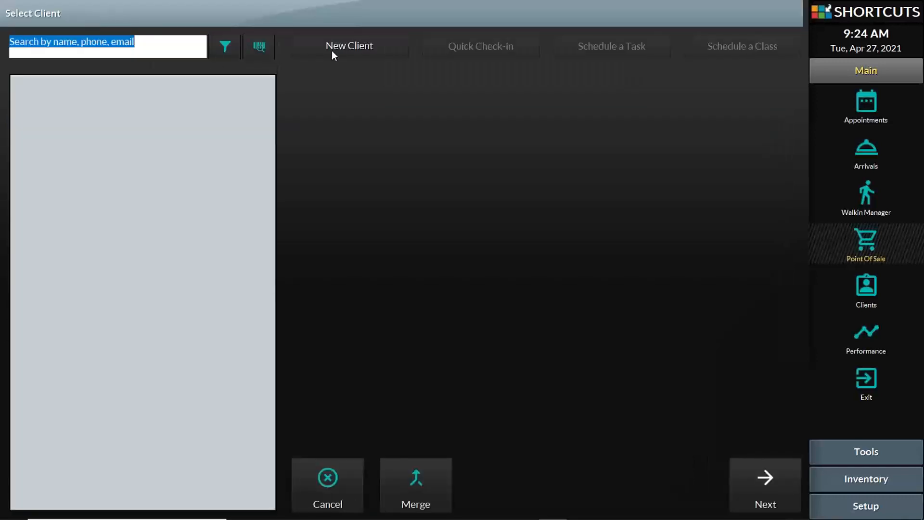
click(372, 47)
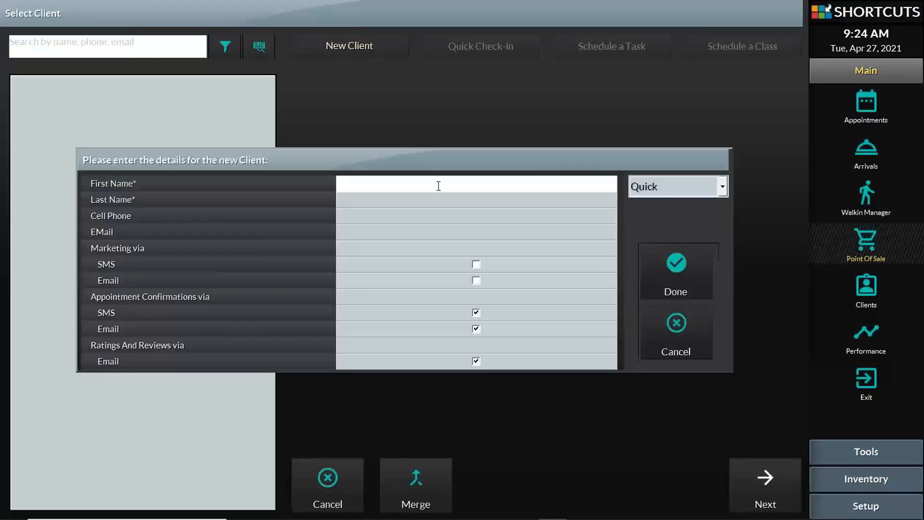
text(YMCA)
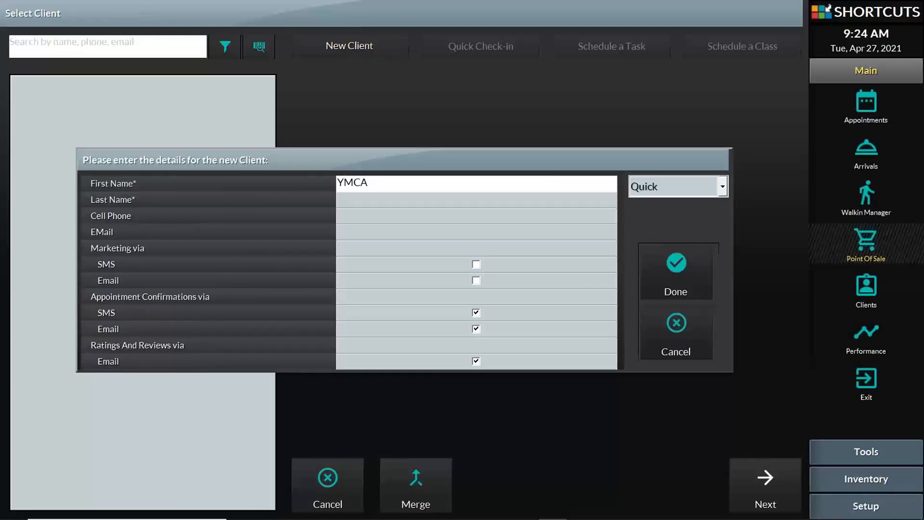
key(Tab)
text(L)
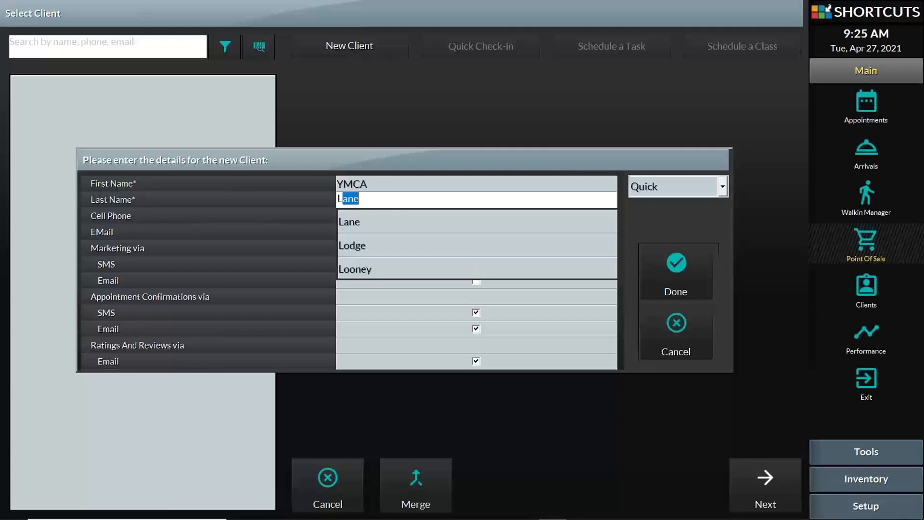
text(os Cerr)
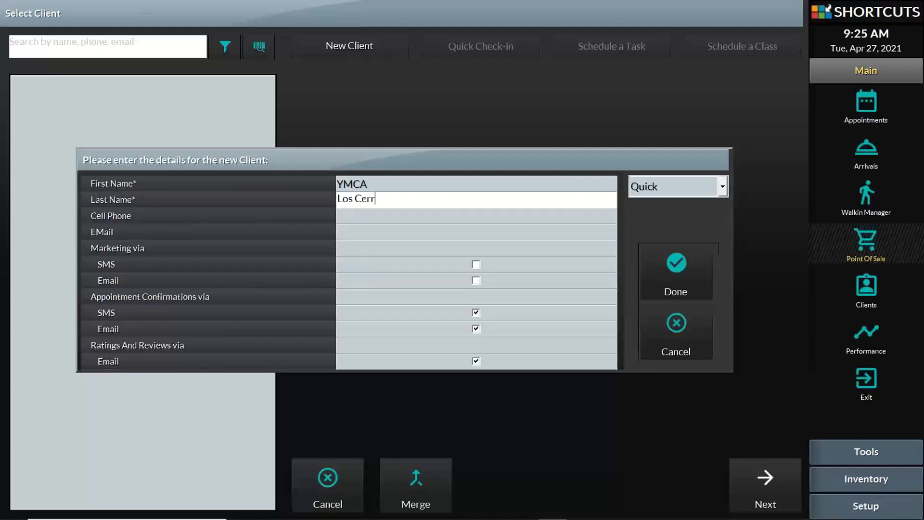
text(itos)
Enter the client's cell phone number and e-mail, save the client, and start their sale
click(461, 218)
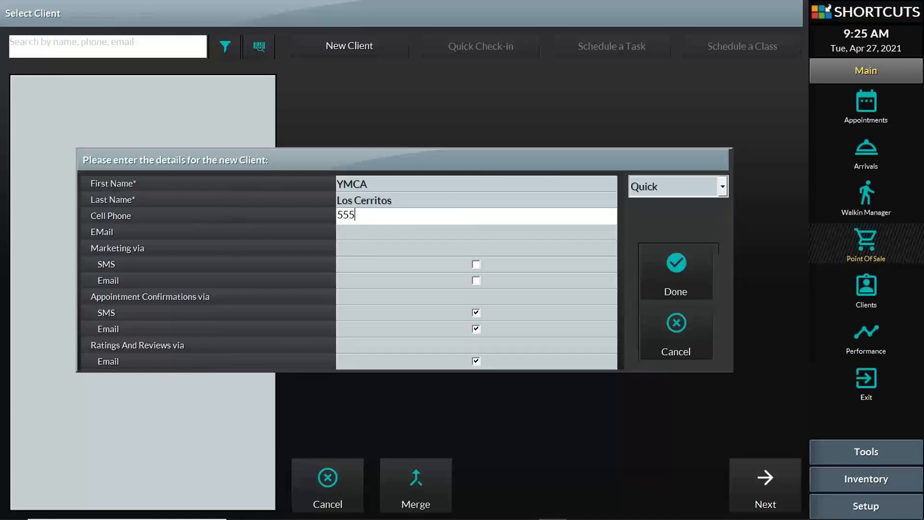
click(526, 230)
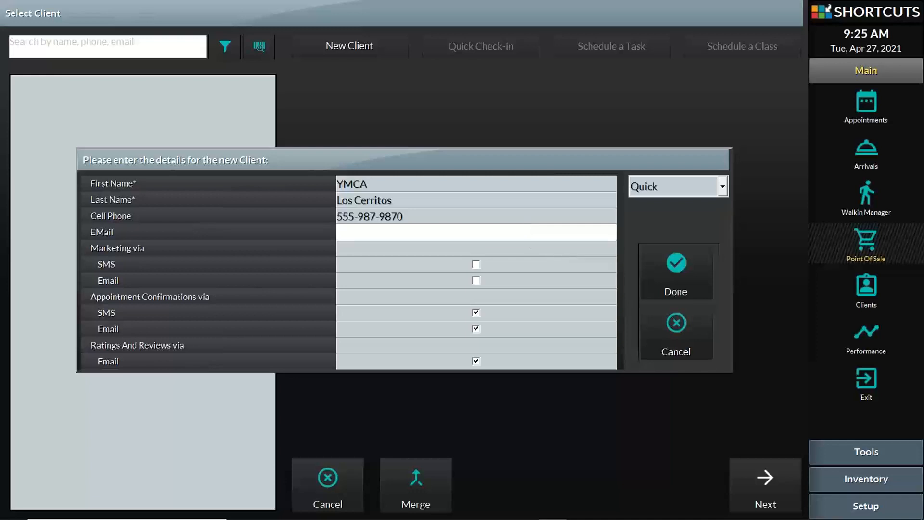
click(658, 265)
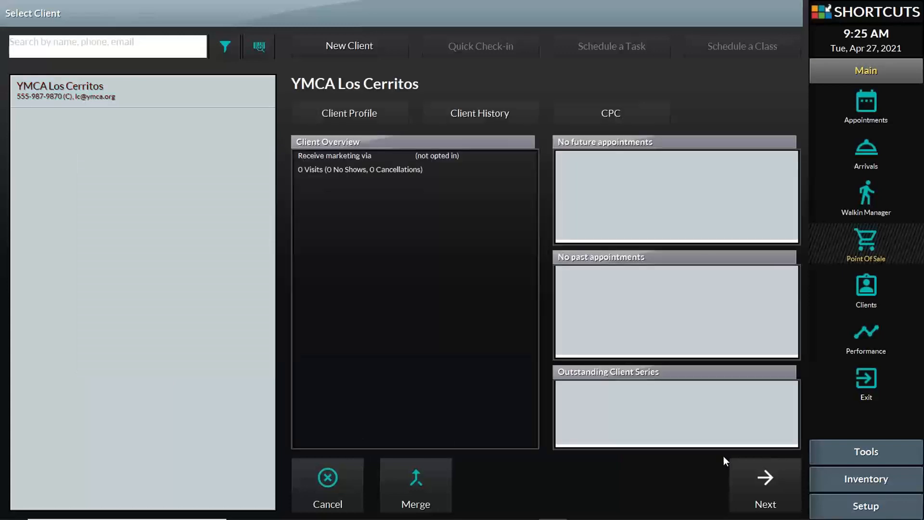
click(766, 479)
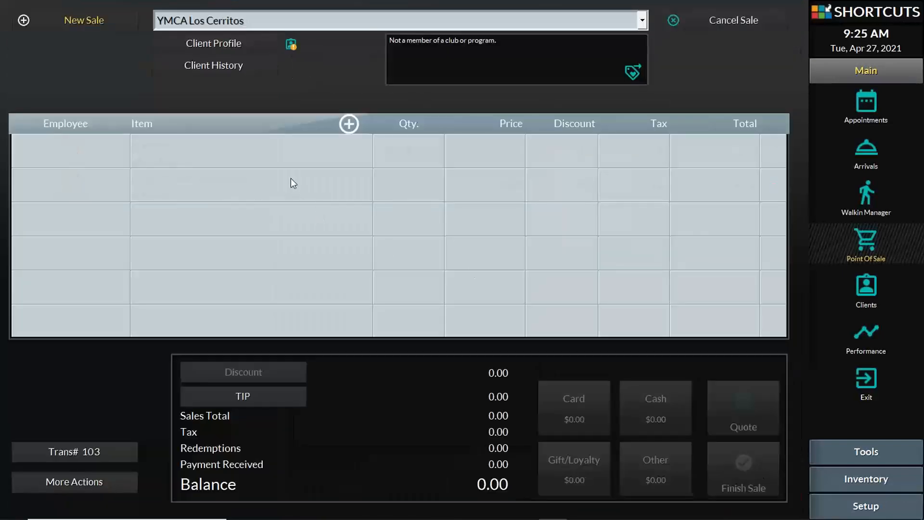
Add a Business gift card item, Gift Certificate (Open Value), to the sale priced at 50.00
click(268, 153)
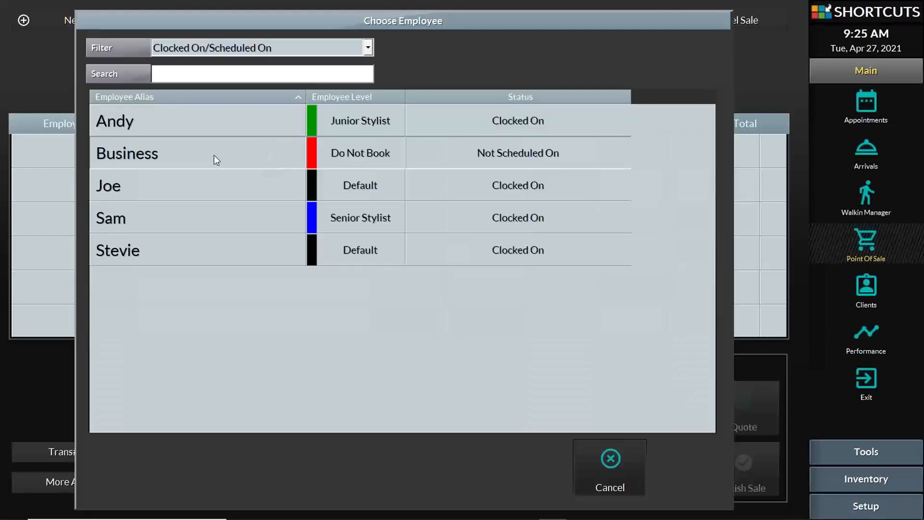
click(214, 155)
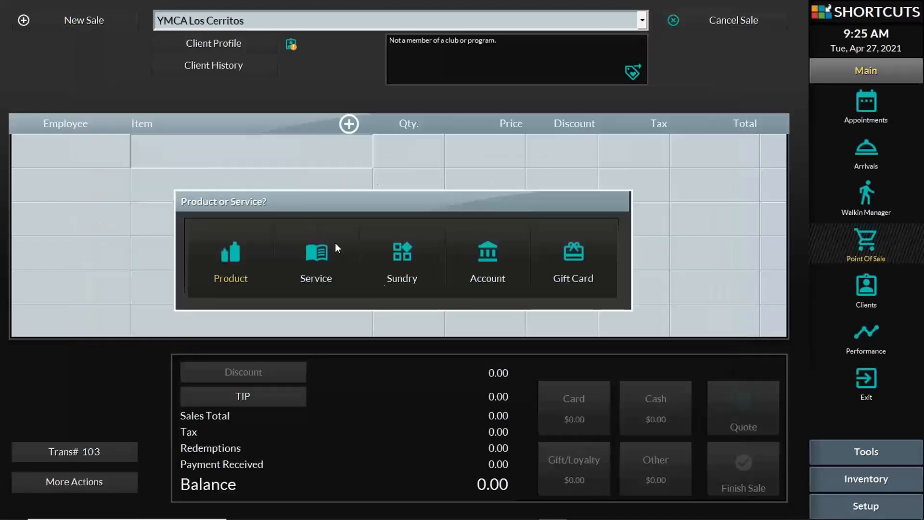
click(412, 253)
click(590, 244)
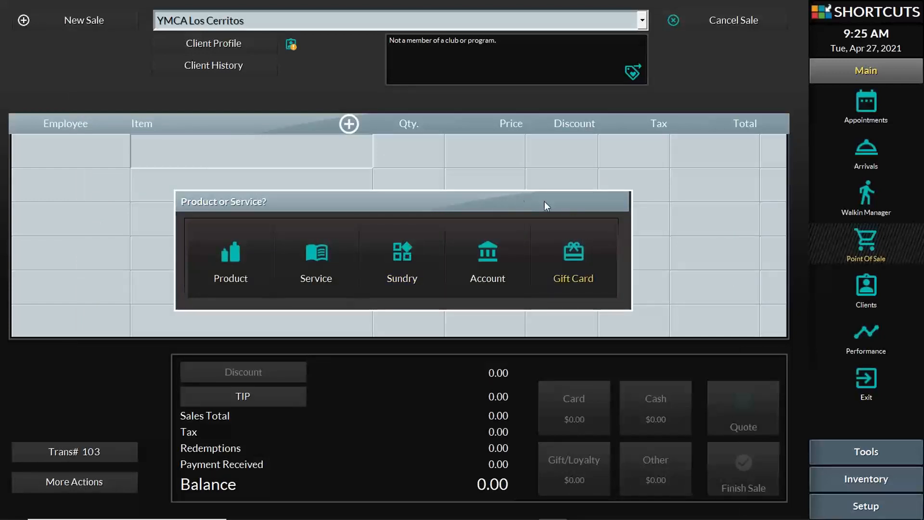
click(577, 243)
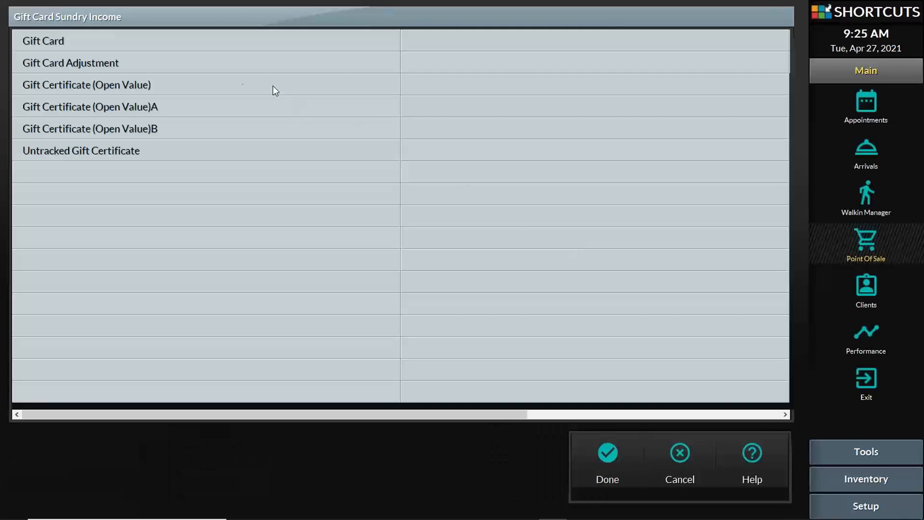
click(210, 86)
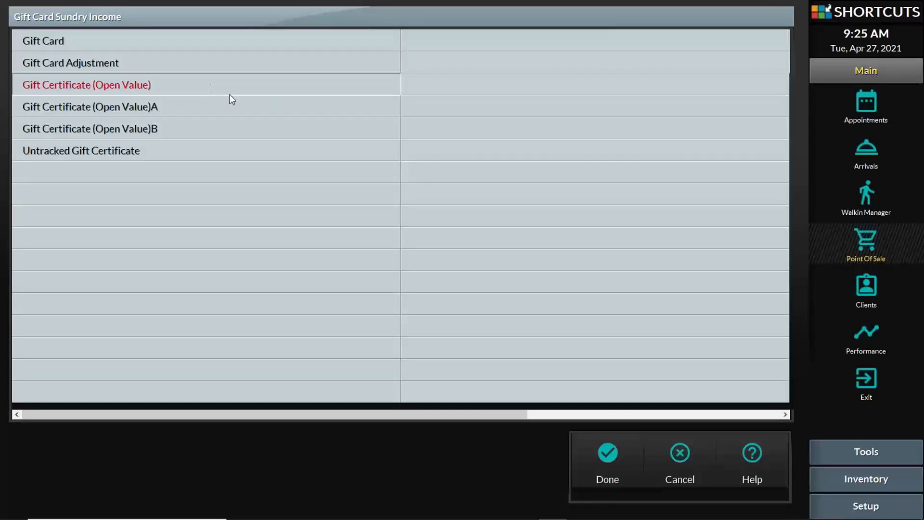
click(599, 463)
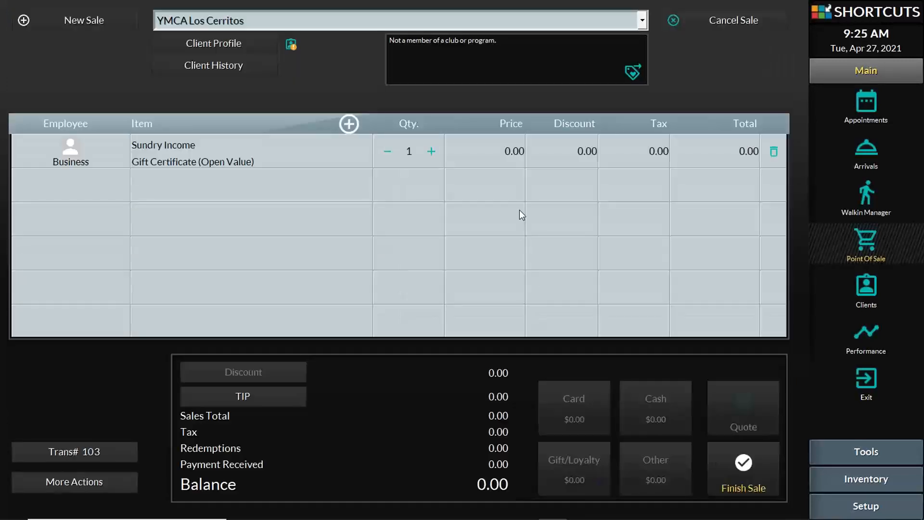
click(515, 146)
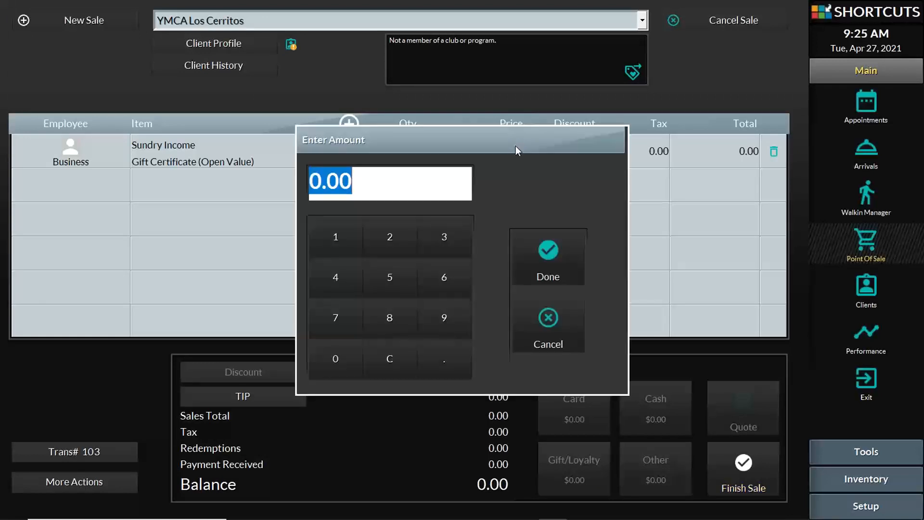
text(50)
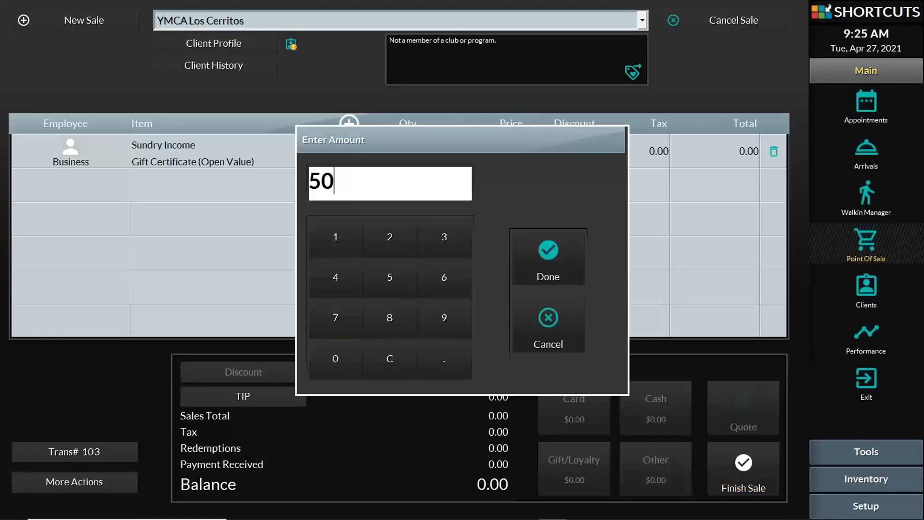
click(561, 253)
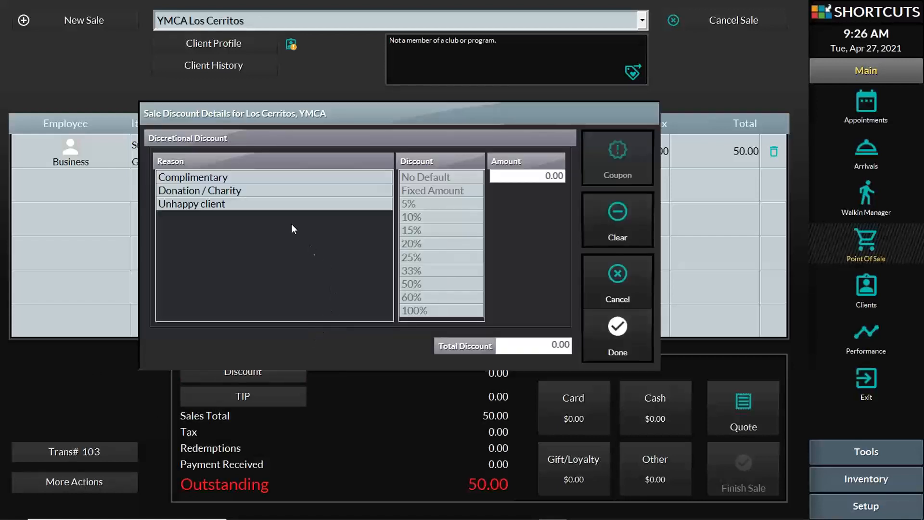
Apply a 100% Donation / Charity discount to the 50.00 gift certificate
click(223, 192)
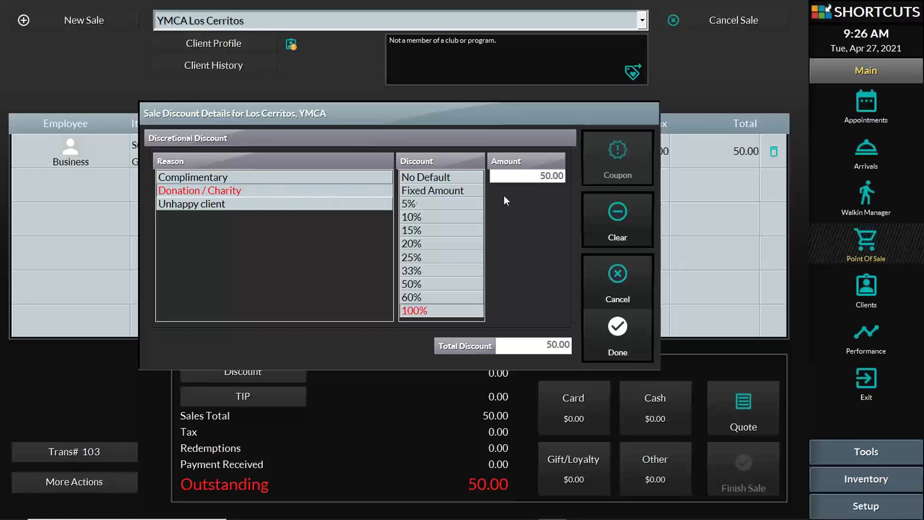
click(620, 334)
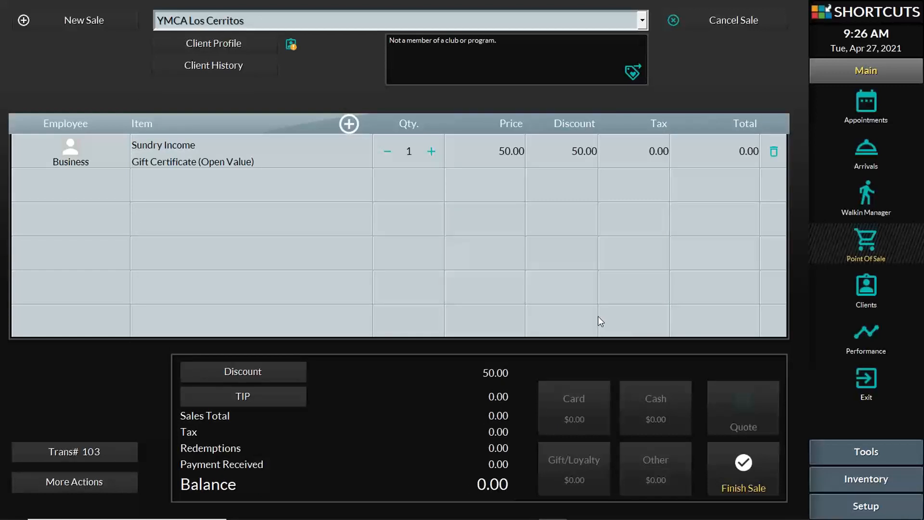
Finish transaction 104, accepting the allocated gift certificate number, with no receipt
click(746, 483)
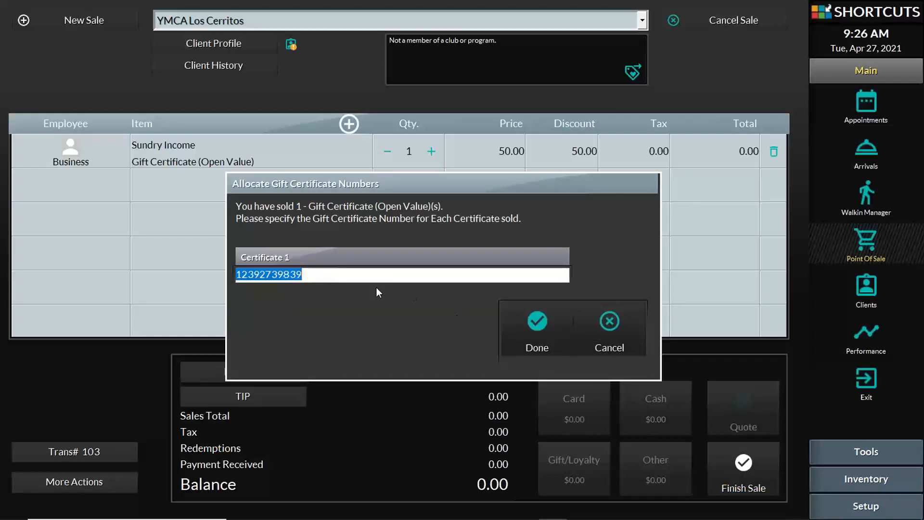
click(538, 334)
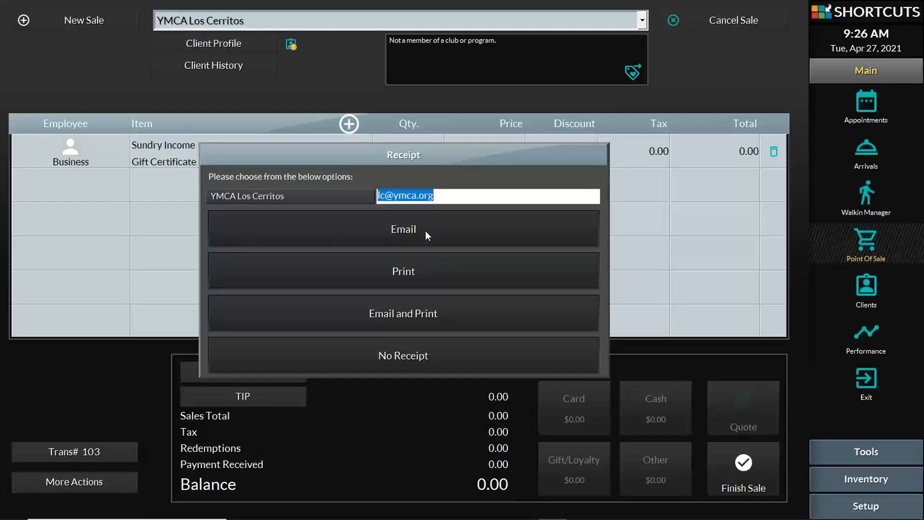
click(446, 357)
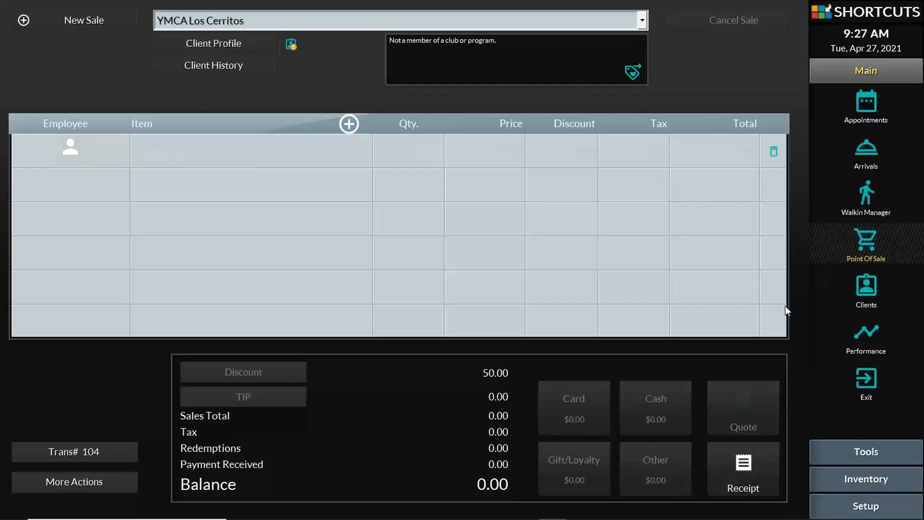
Present slide 7, 'Using Gift Certificates', showing its first bullet and the payment-buttons picture
mouse_move(495, 518)
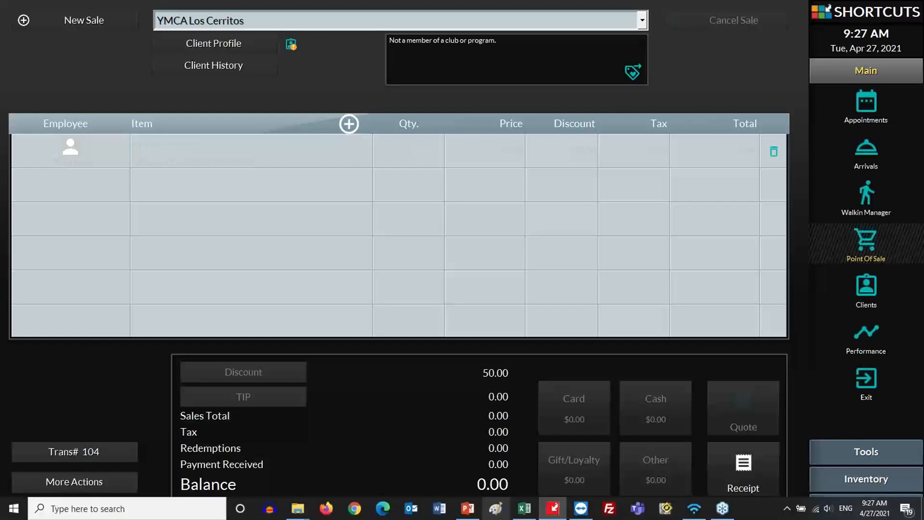
click(466, 511)
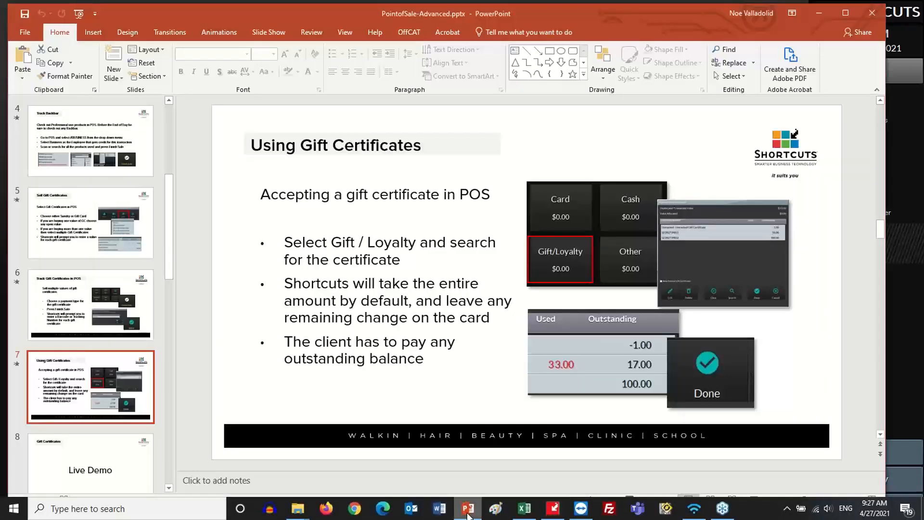
click(328, 284)
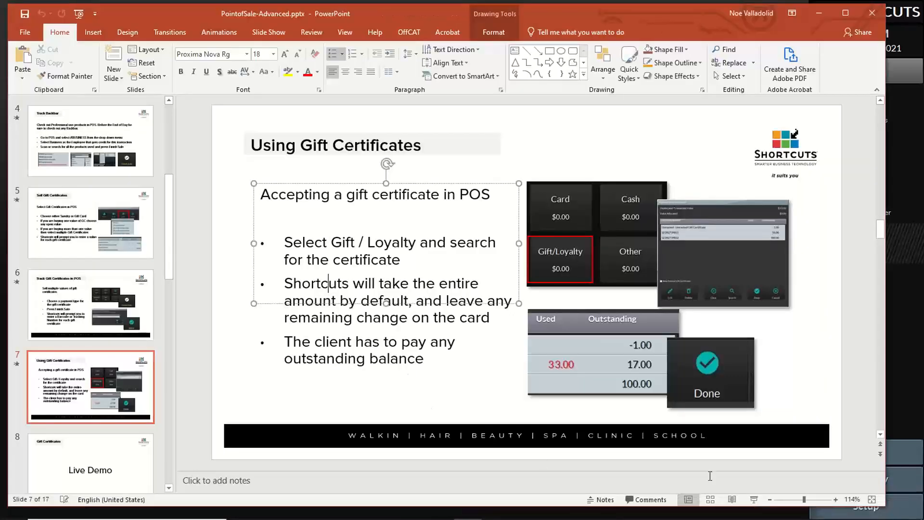
key(shift+F5)
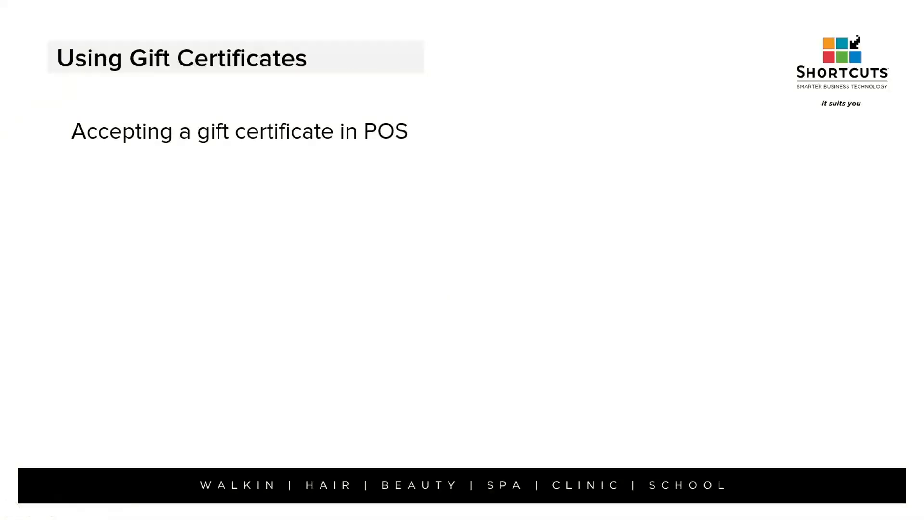
key(Right)
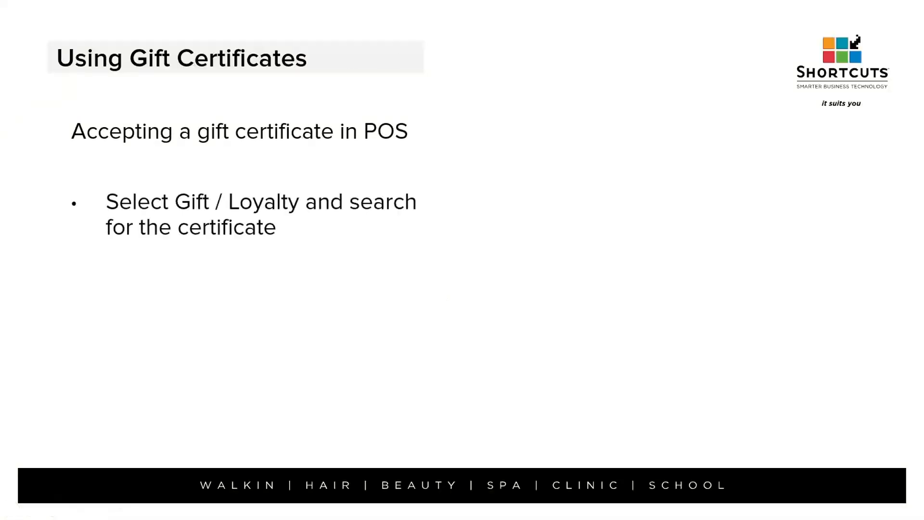
key(Right)
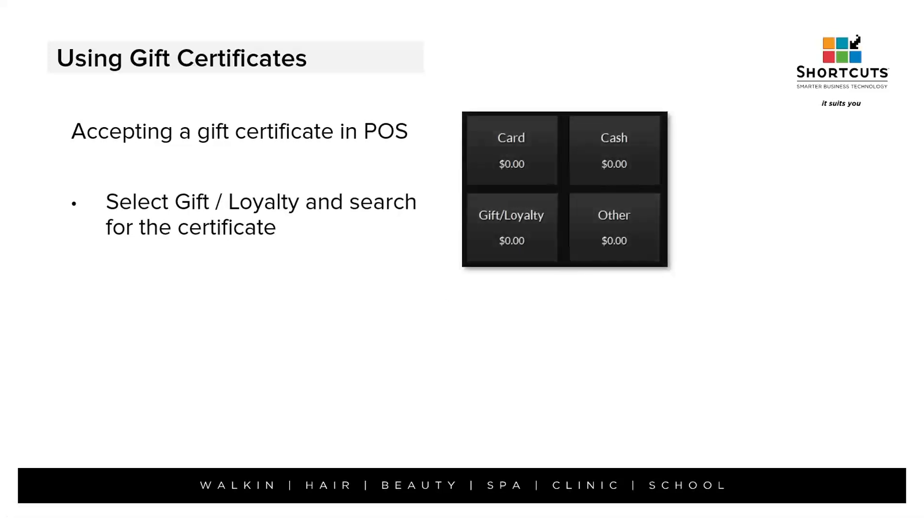
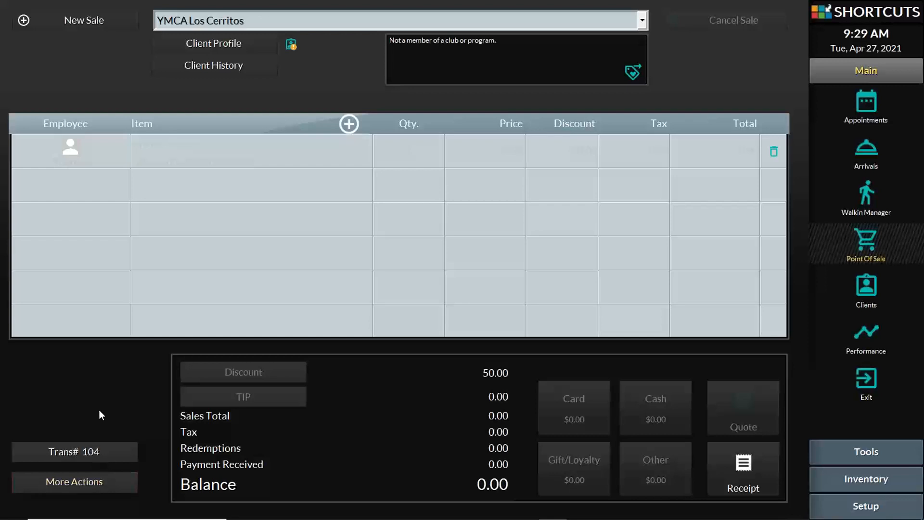
Take 20.00 out of the till as petty cash using Take Petty Cash under More Actions
click(82, 482)
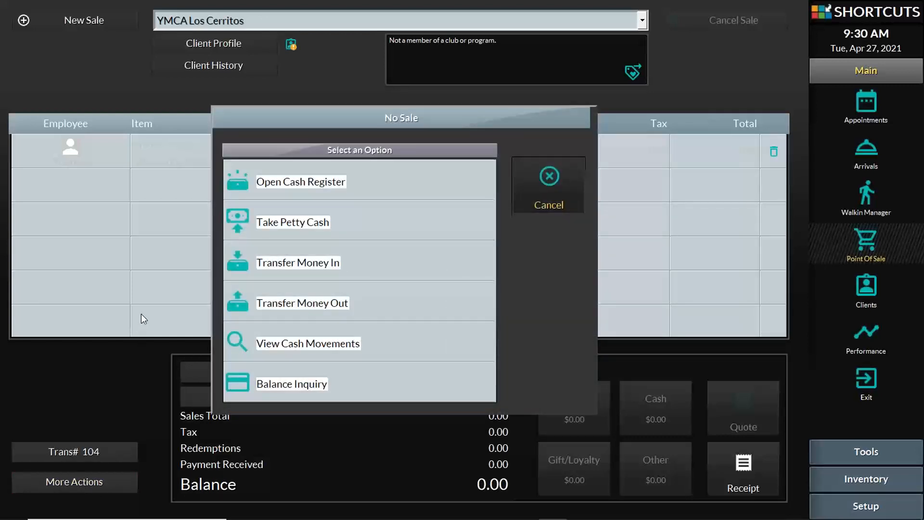
click(299, 223)
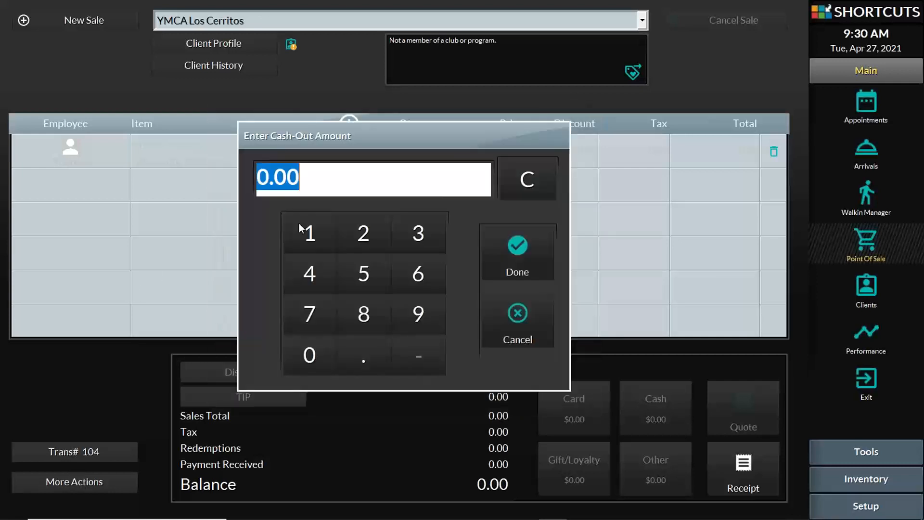
text(2)
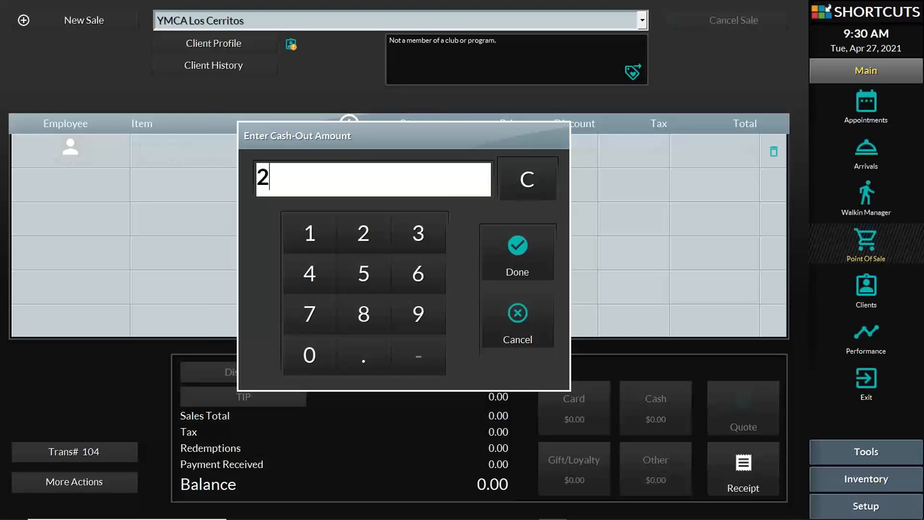
text(0)
click(519, 248)
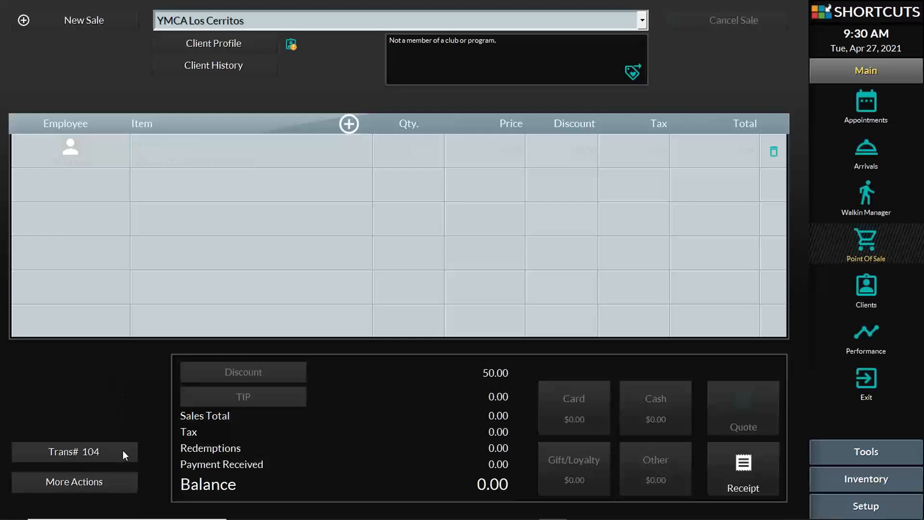
Return petty cash by settling the $20.00 cash-out, opening an #EXPENSE sale
click(122, 482)
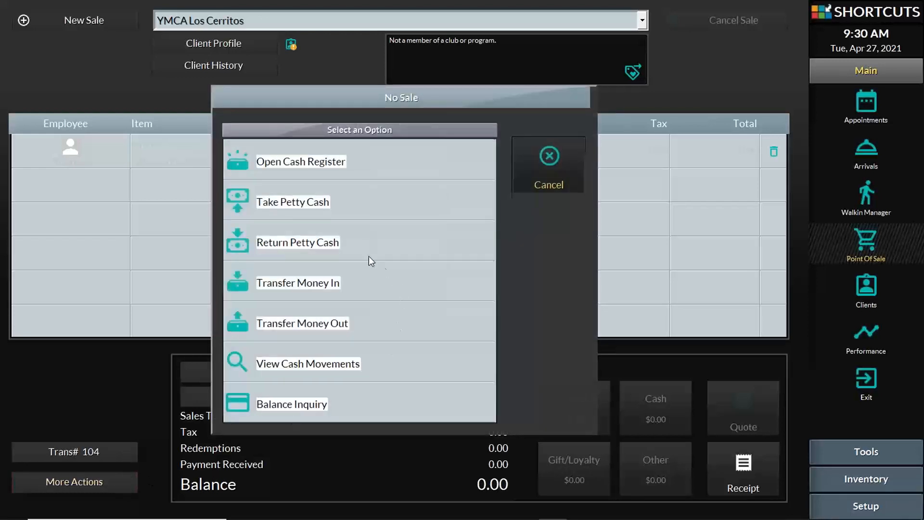
click(307, 244)
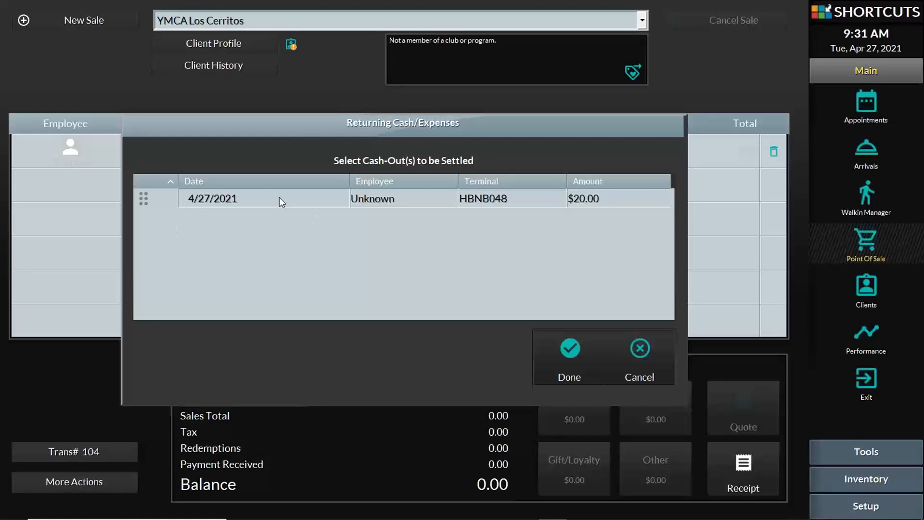
click(557, 358)
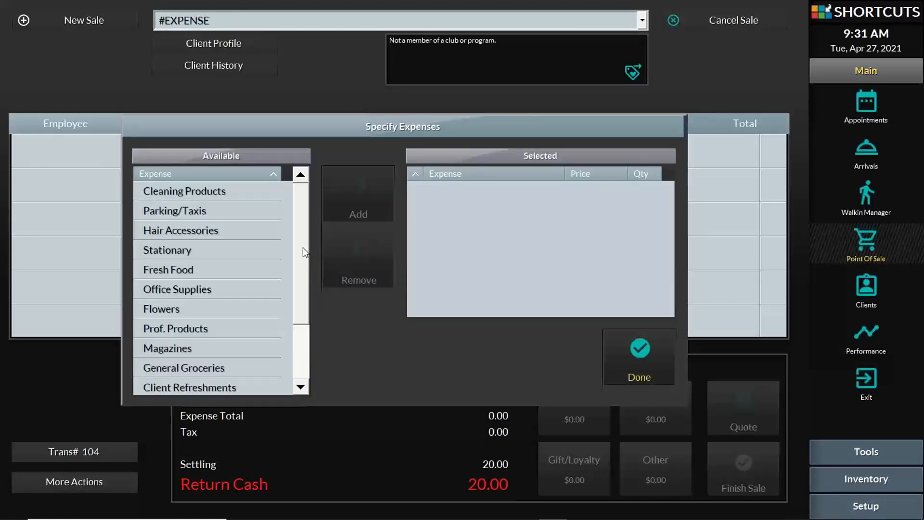
Add a Client Refreshments expense priced at 12.00, leaving 8.00 return cash
scroll(294, 265, down, 3)
scroll(285, 322, up, 3)
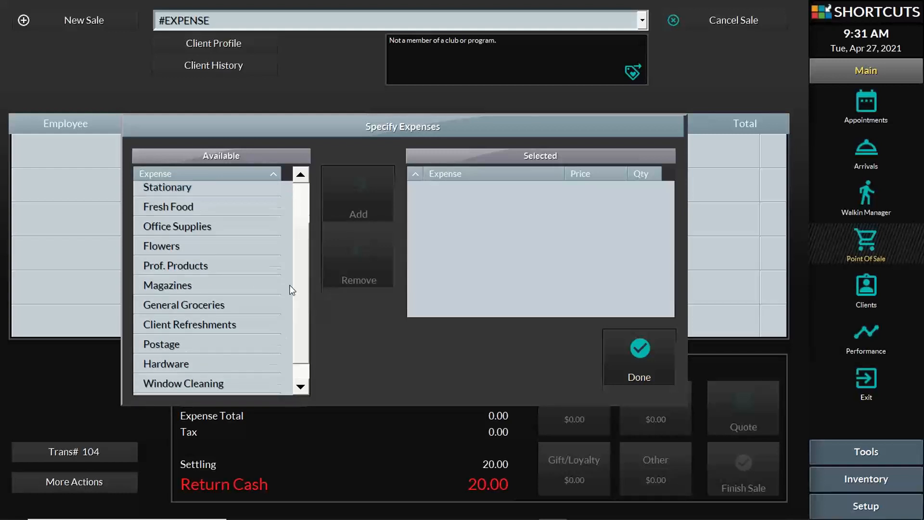
scroll(283, 328, down, 3)
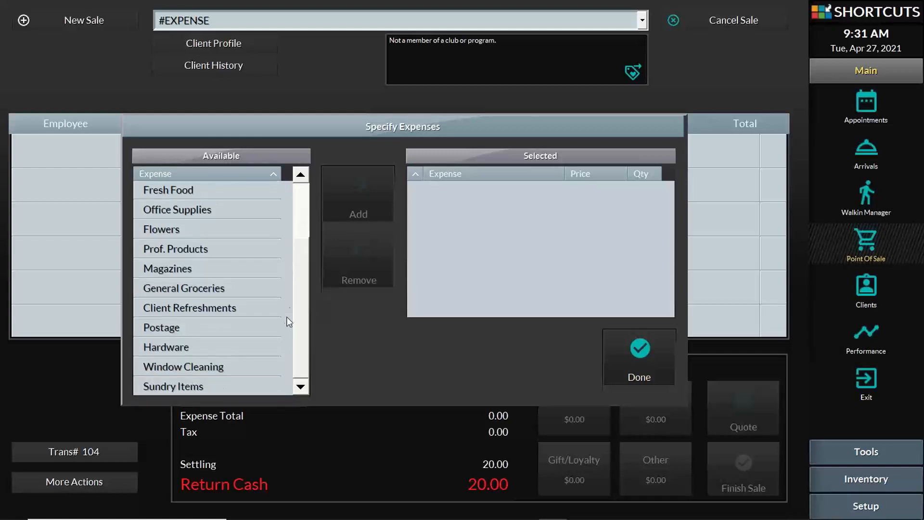
scroll(299, 263, up, 3)
scroll(304, 278, down, 3)
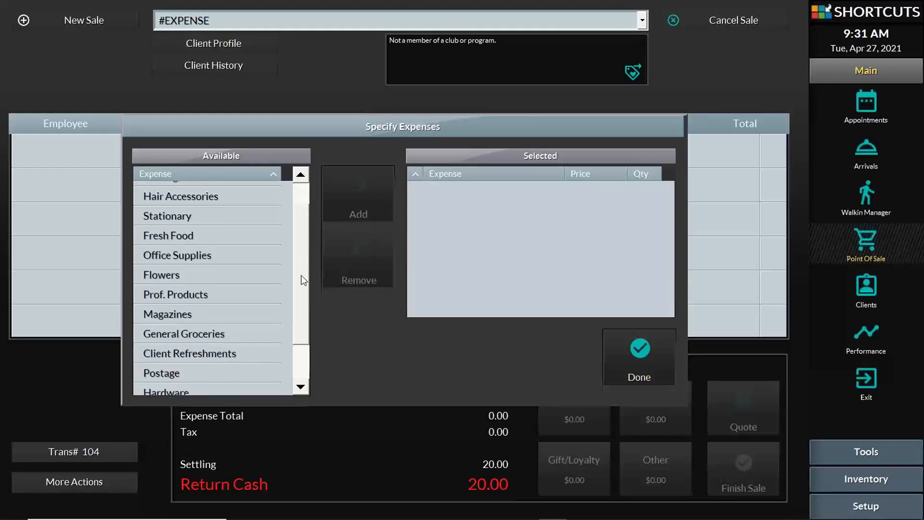
scroll(298, 265, up, 3)
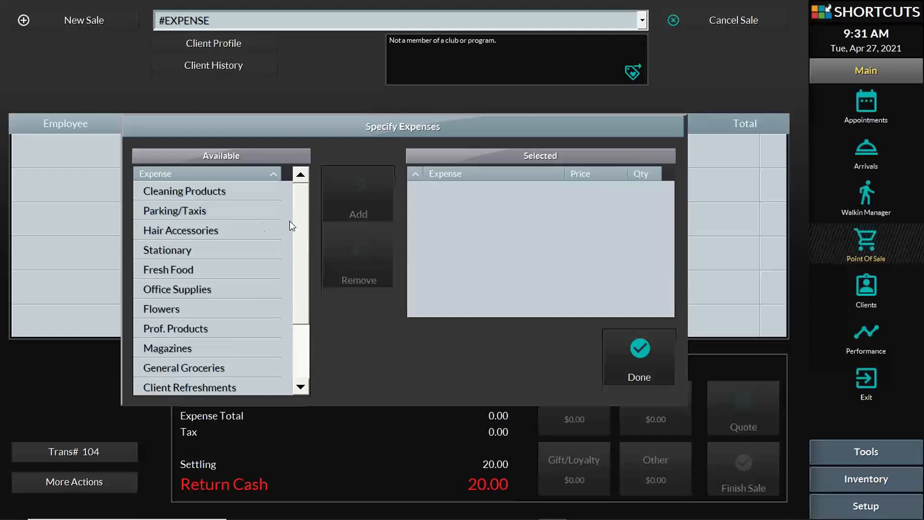
click(253, 329)
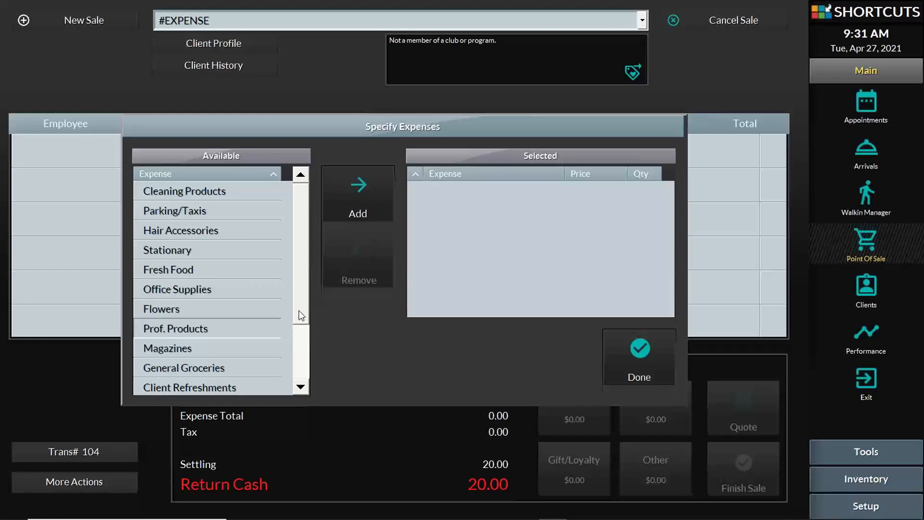
scroll(297, 336, down, 3)
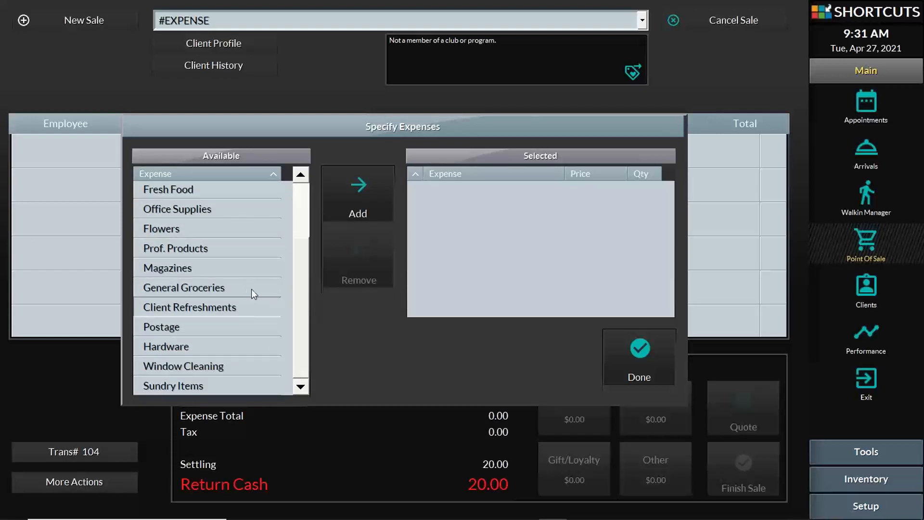
click(357, 188)
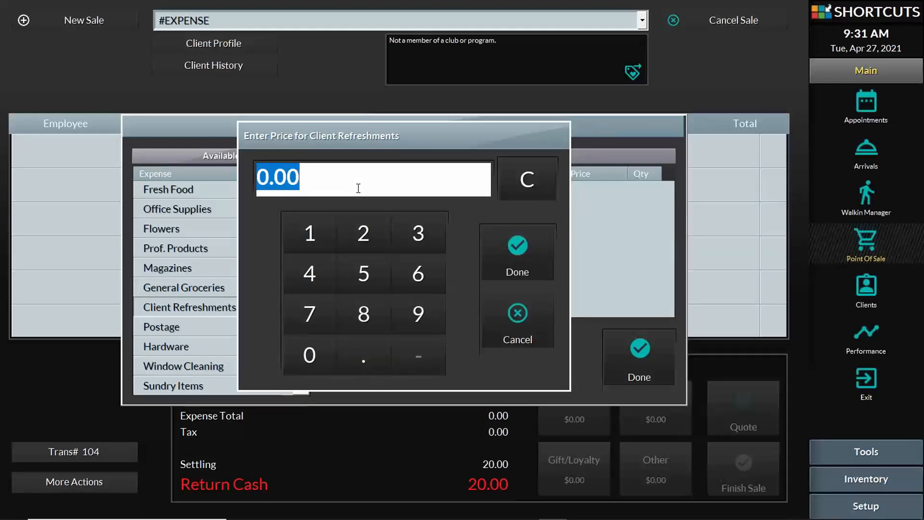
text(12)
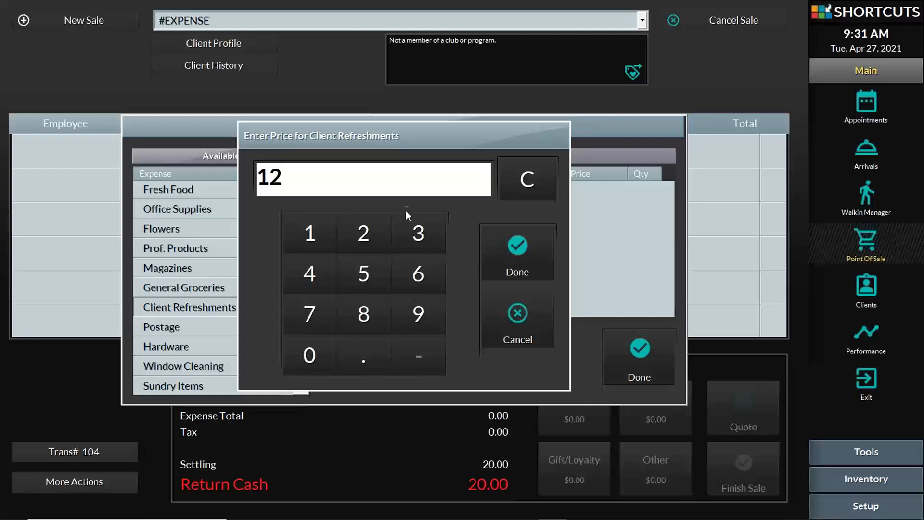
click(511, 245)
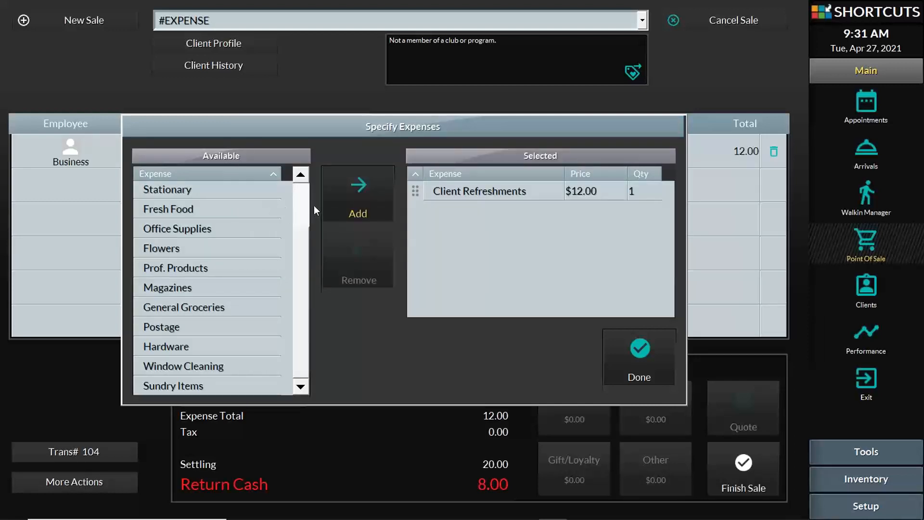
drag(295, 289, 303, 197)
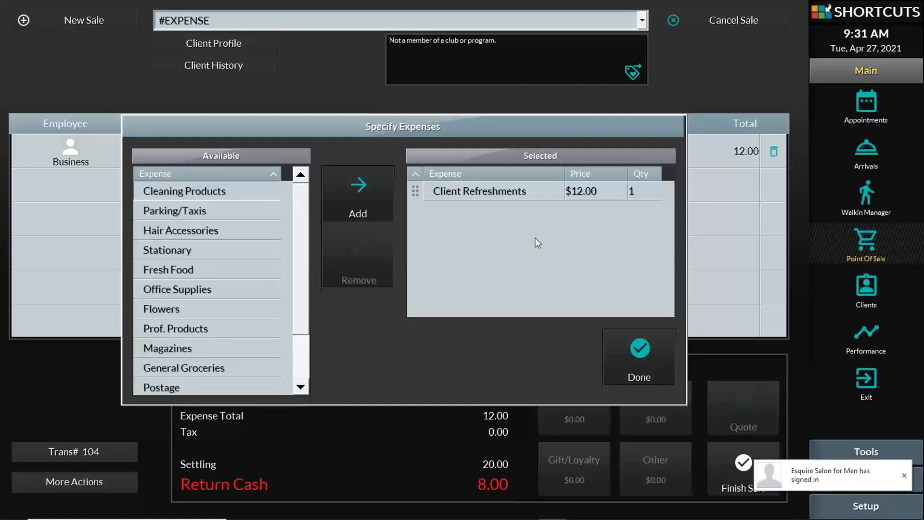
Finish the expense sale, confirming 8.00 returned to the till
click(636, 353)
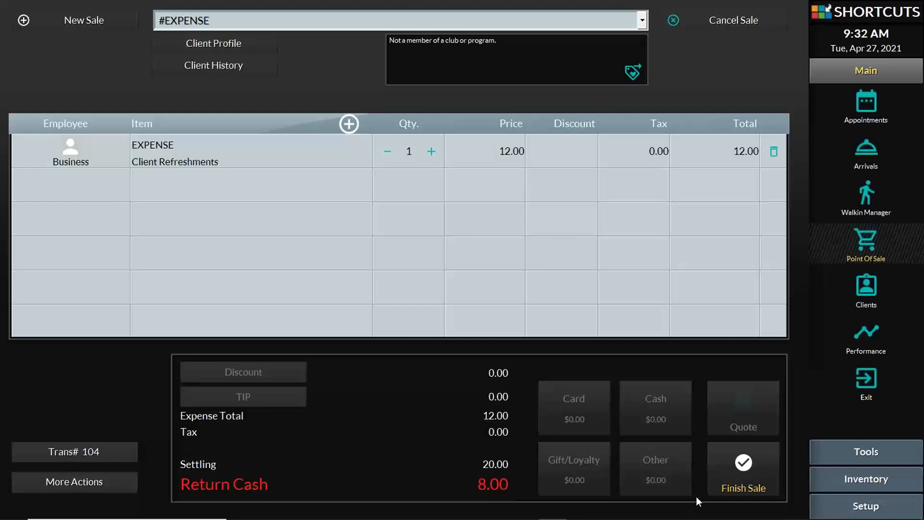
click(740, 479)
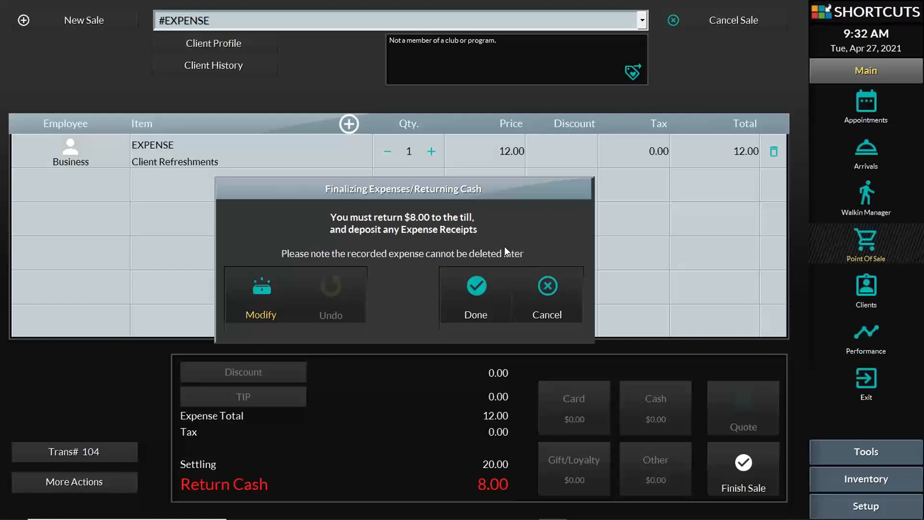
click(481, 284)
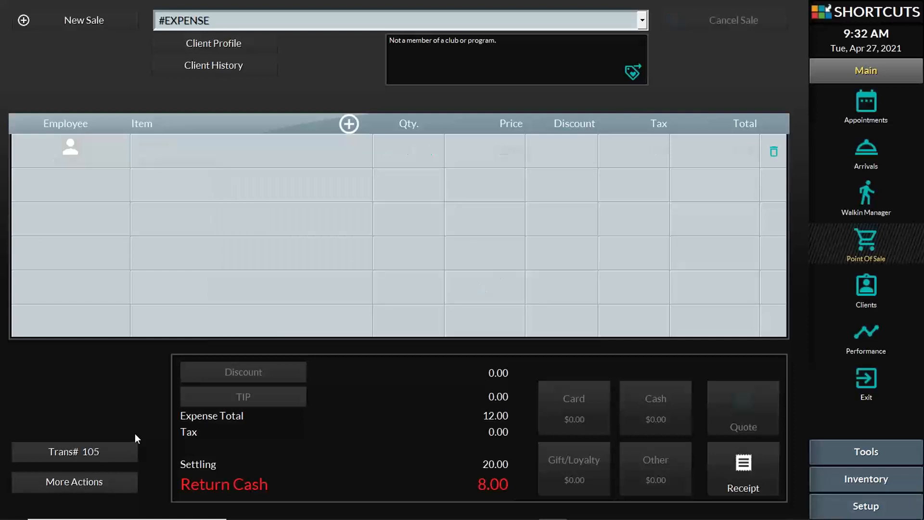
Review transaction 105 and its 12.00 expense line in today's transactions list
click(109, 450)
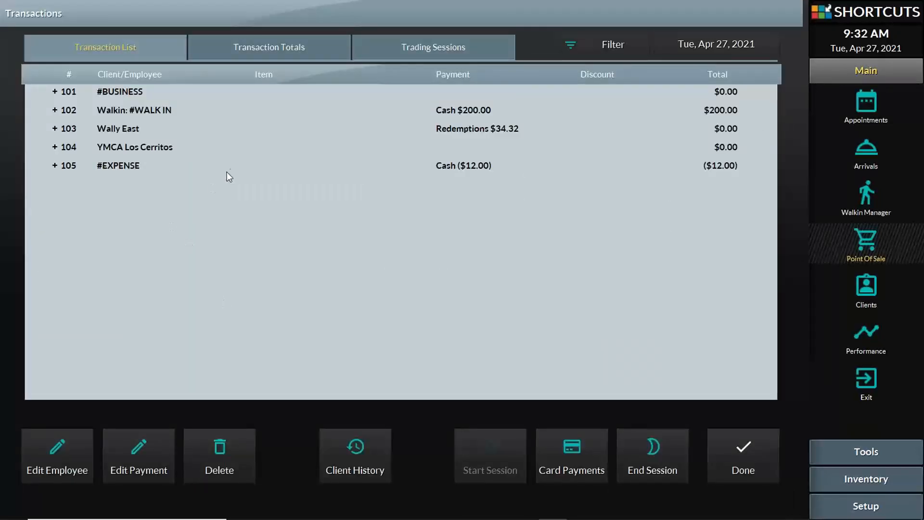
click(54, 166)
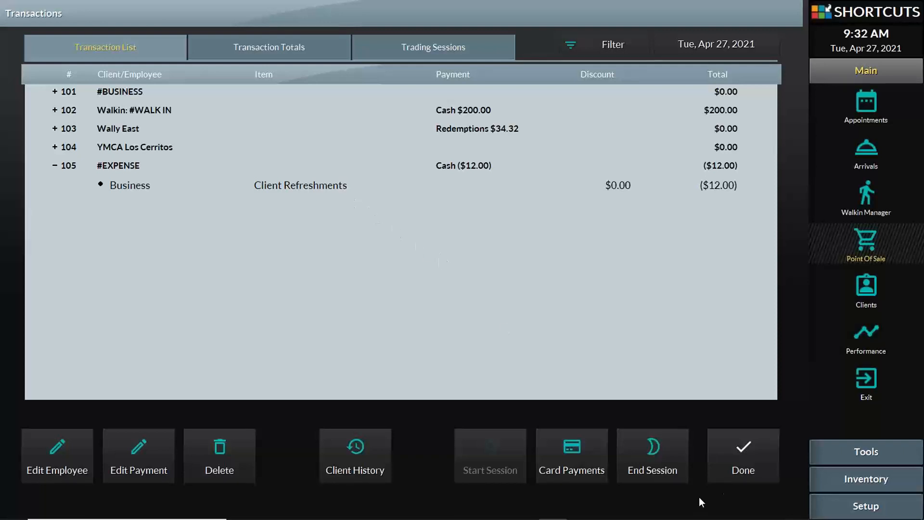
click(747, 473)
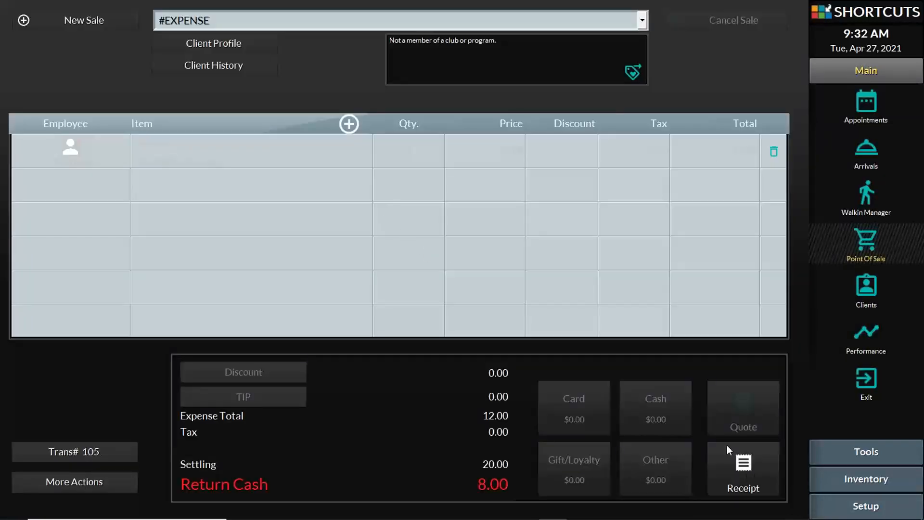
Start a new sale and set its client to #EXPENSE
click(283, 24)
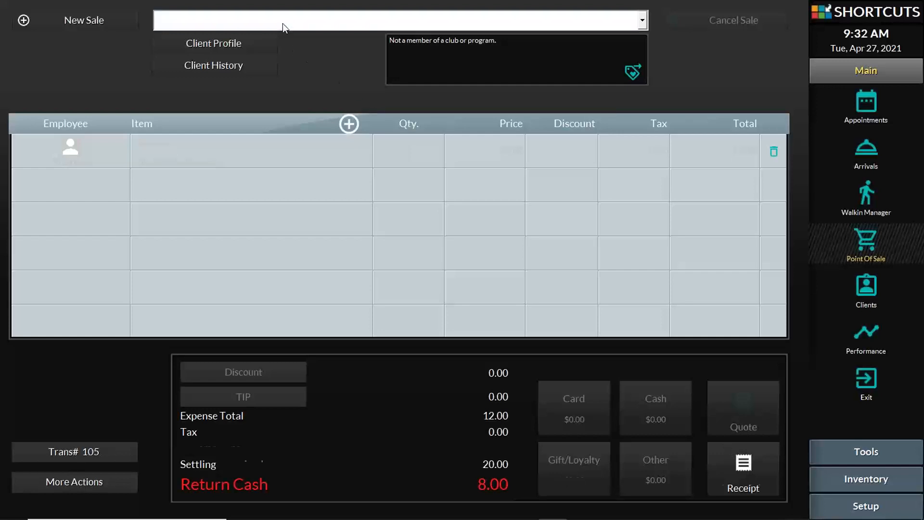
click(283, 24)
click(282, 23)
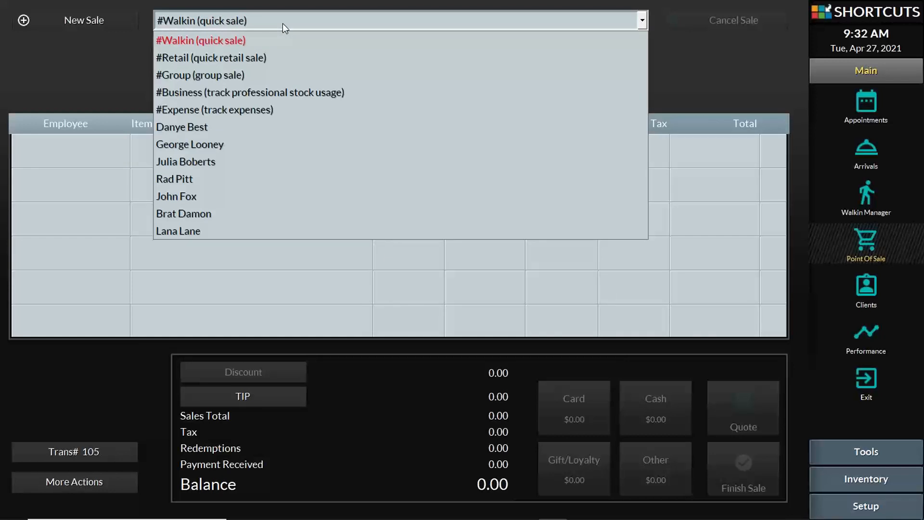
click(283, 23)
click(282, 24)
click(248, 110)
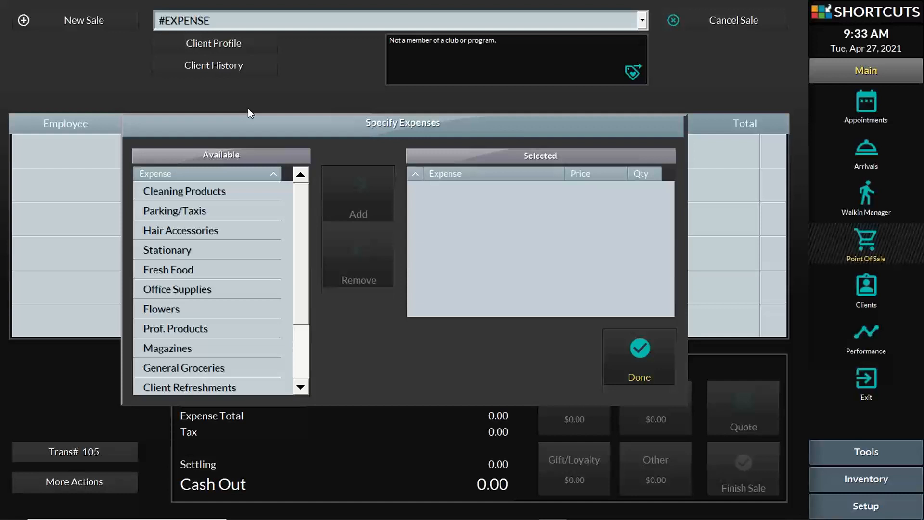
Add Prof. Products at 50.00 as the expense and finish the sale
click(189, 330)
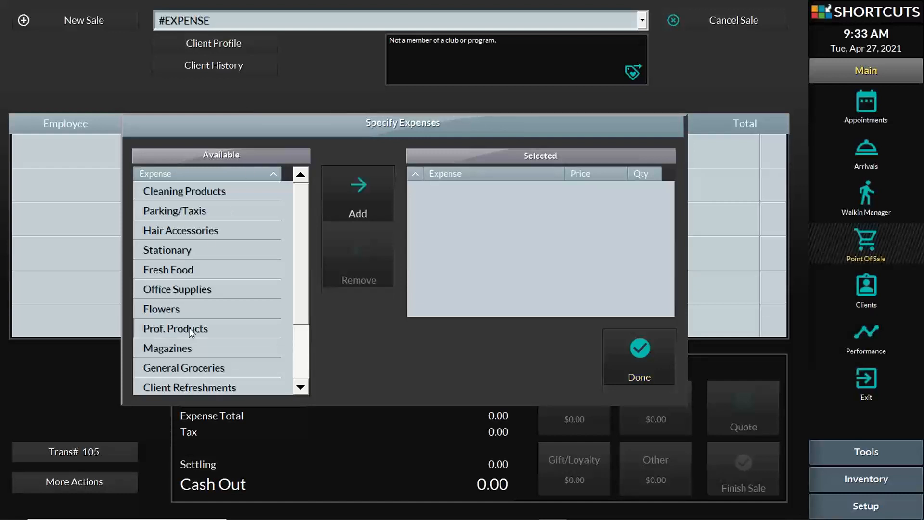
click(339, 200)
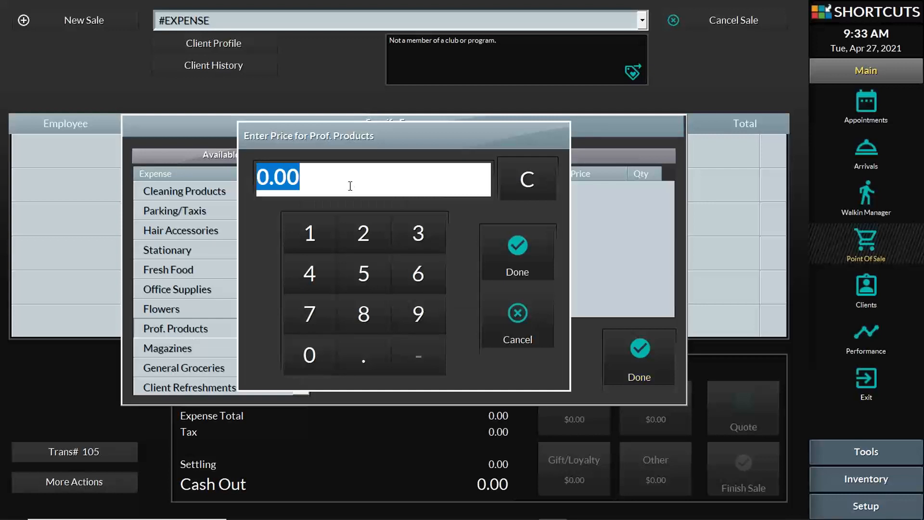
text(50)
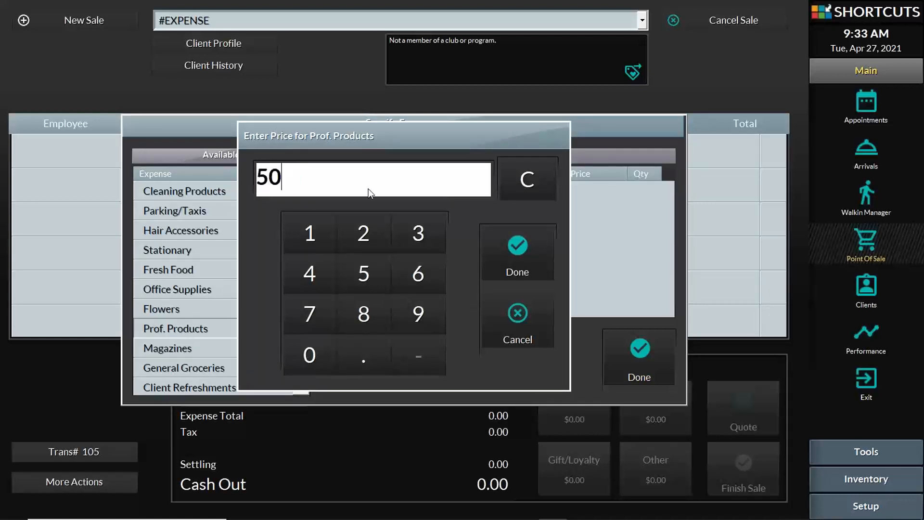
click(512, 244)
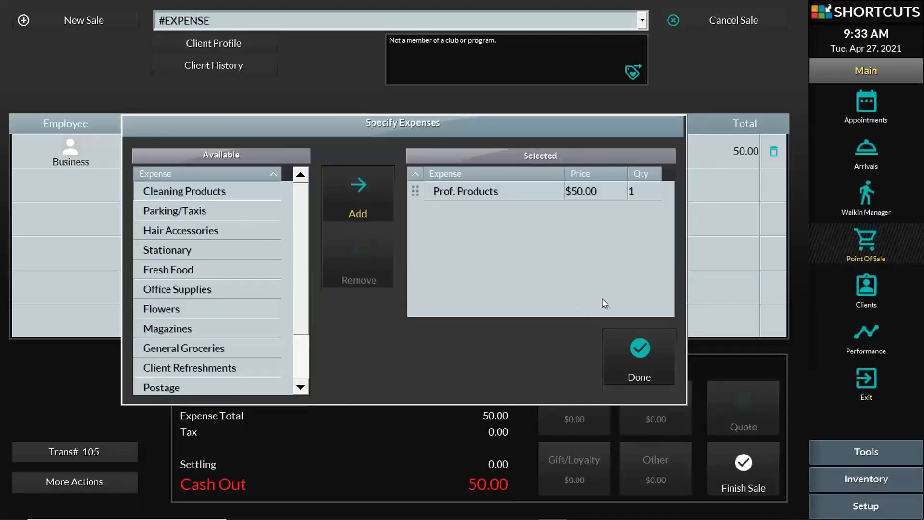
click(639, 354)
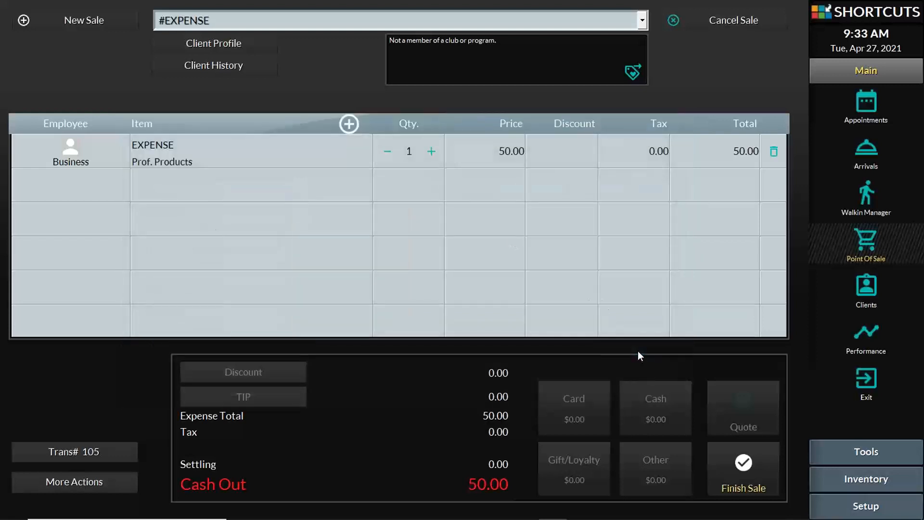
click(755, 473)
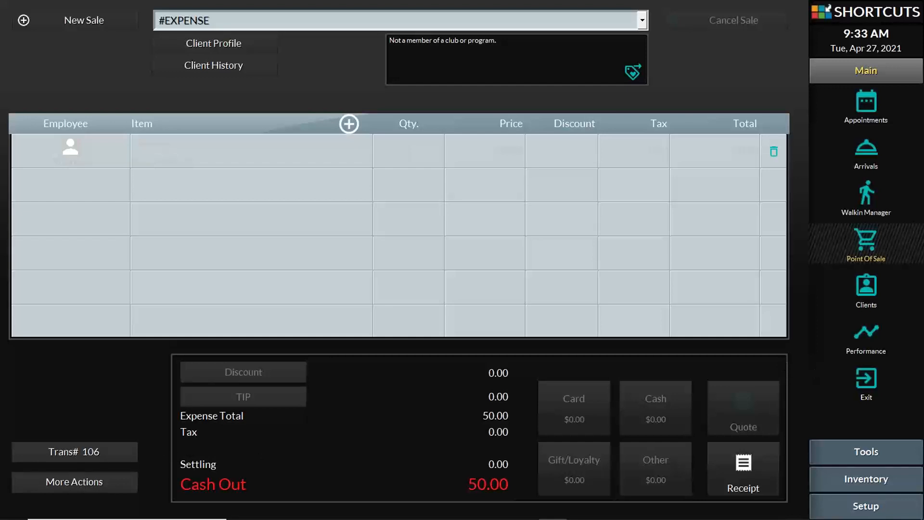
mouse_move(609, 519)
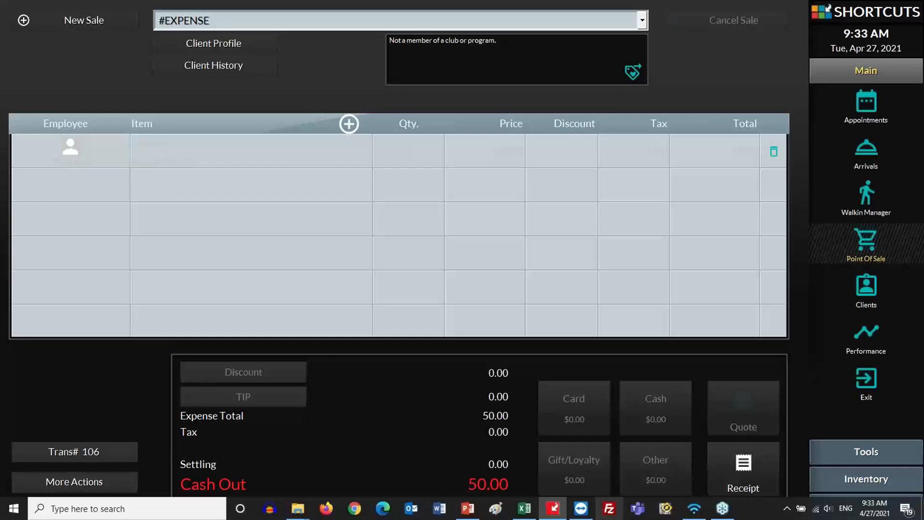
Present slide 11, 'How to use Account', from the PointofSale-Advanced deck
click(463, 509)
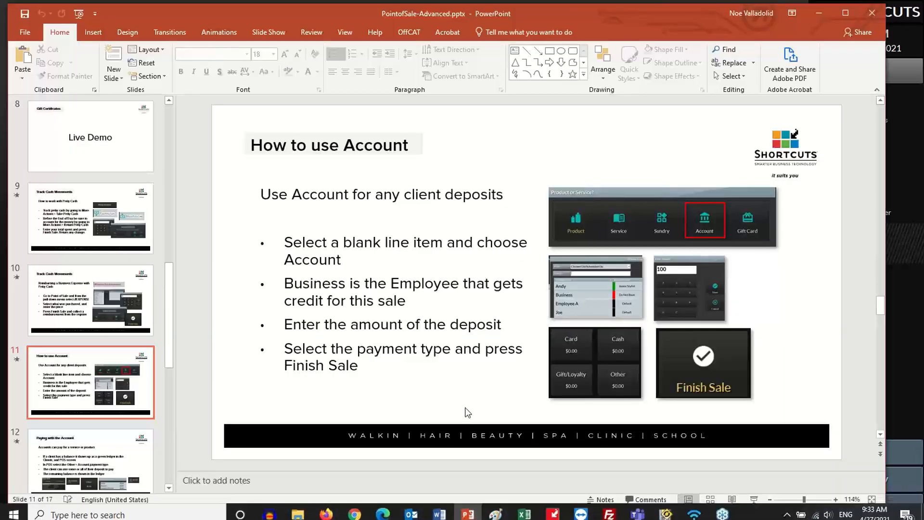
click(754, 499)
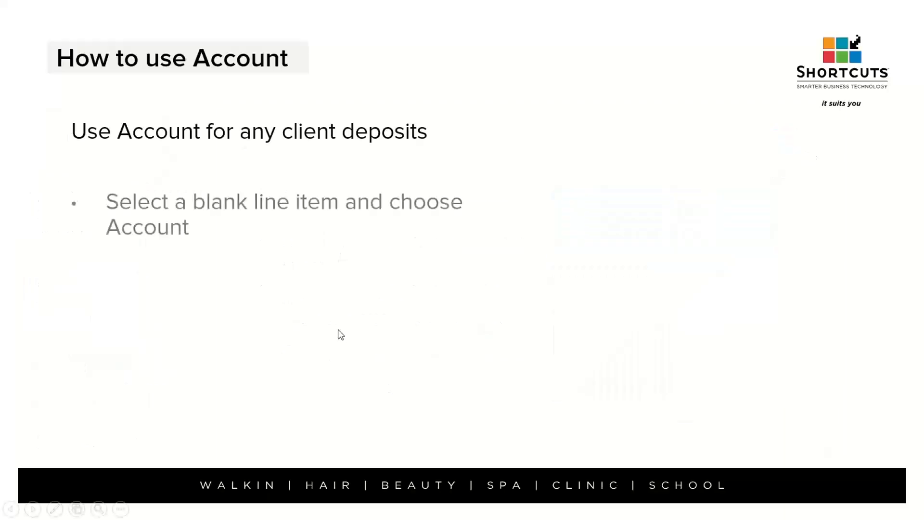
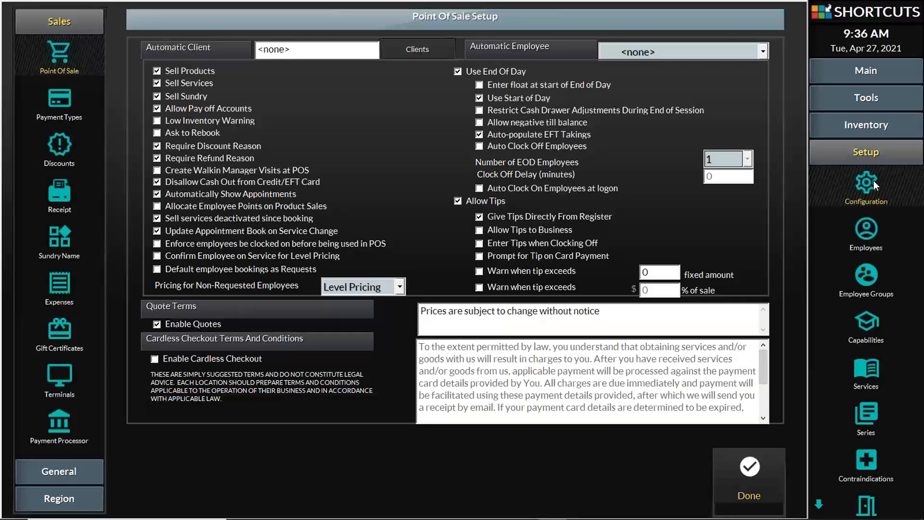
click(67, 20)
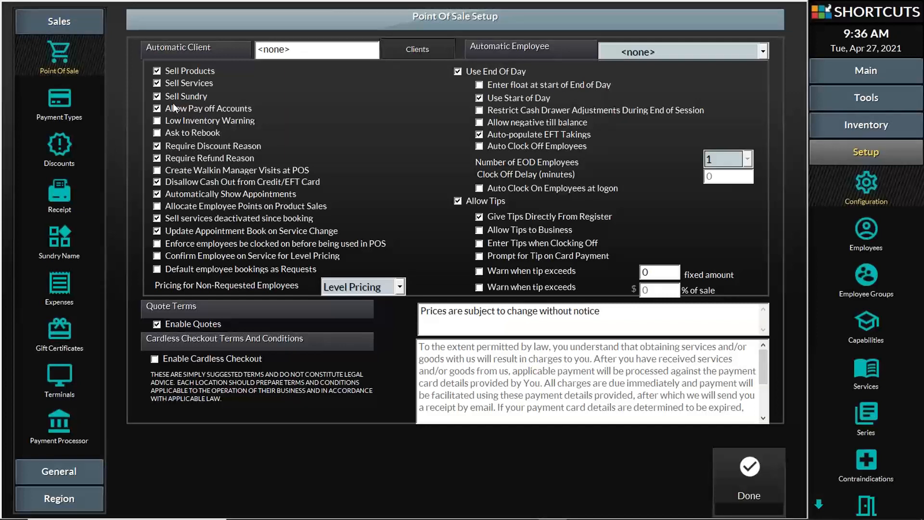
click(158, 108)
click(157, 109)
In Payment Types setup, select Account as the payment name
click(69, 94)
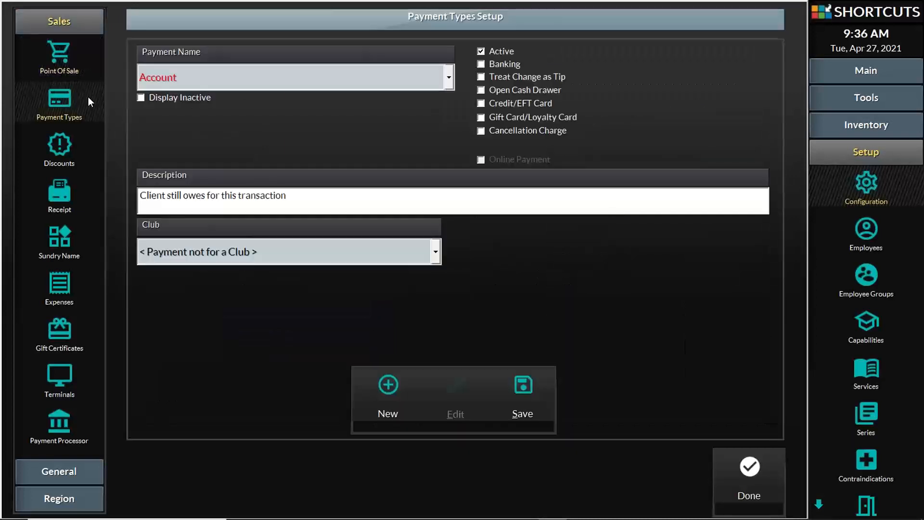
click(225, 75)
click(225, 75)
click(225, 75)
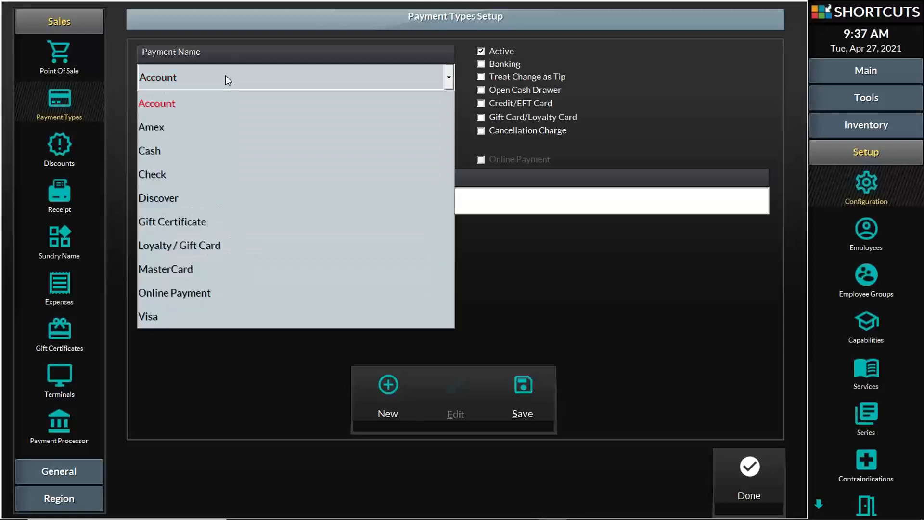
click(225, 75)
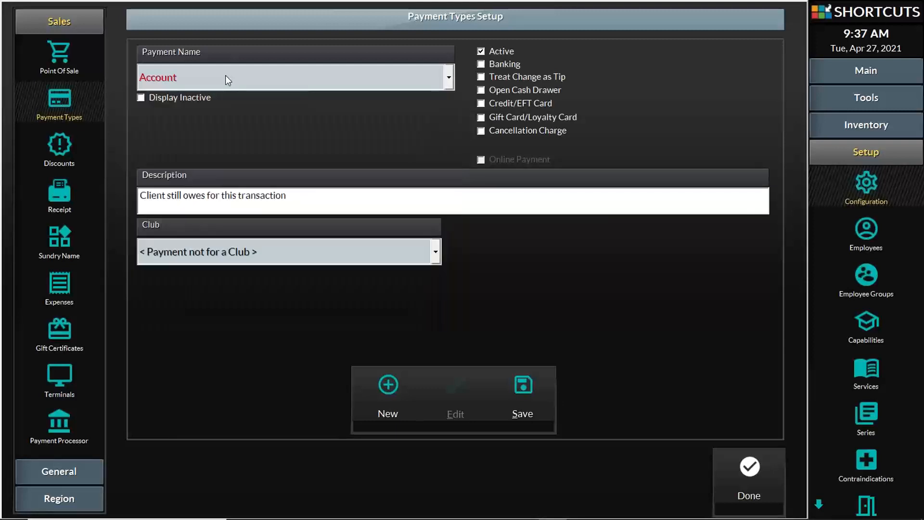
Toggle the inactive payment types display, then save the Account payment type settings
click(141, 97)
click(190, 81)
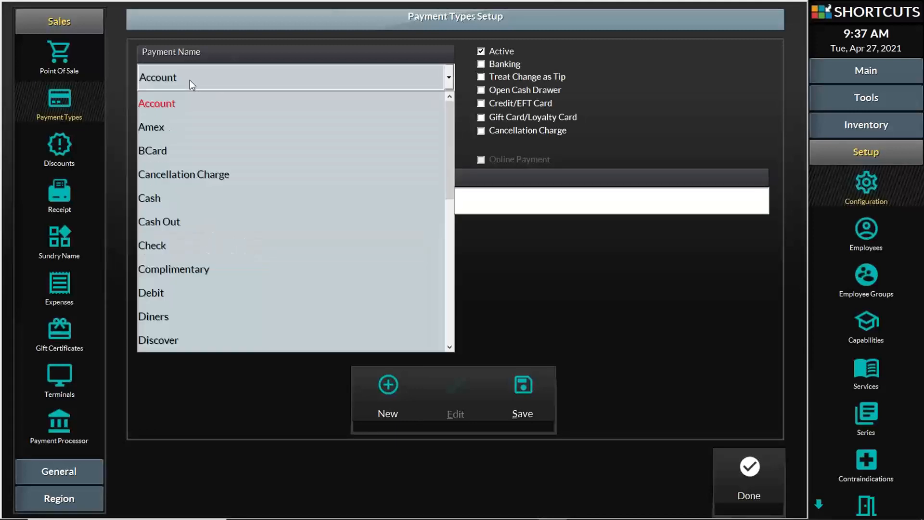
click(190, 80)
click(190, 80)
click(189, 80)
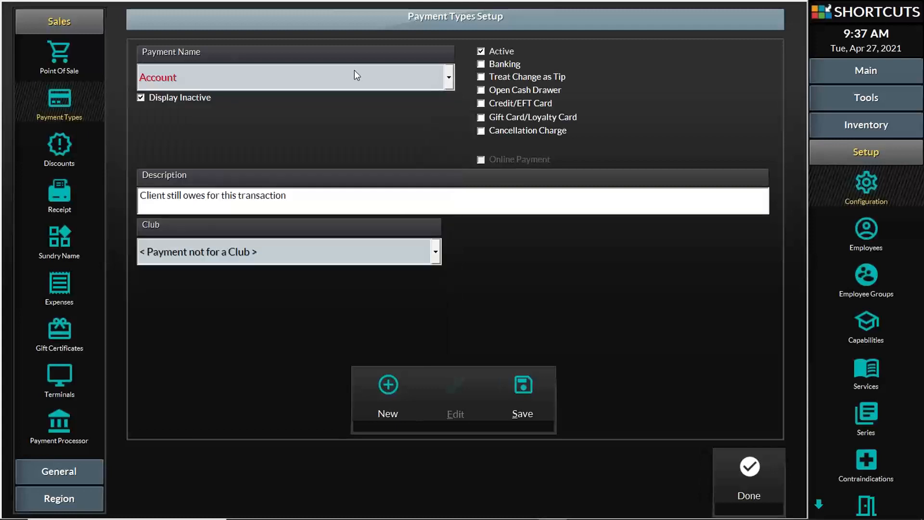
click(480, 51)
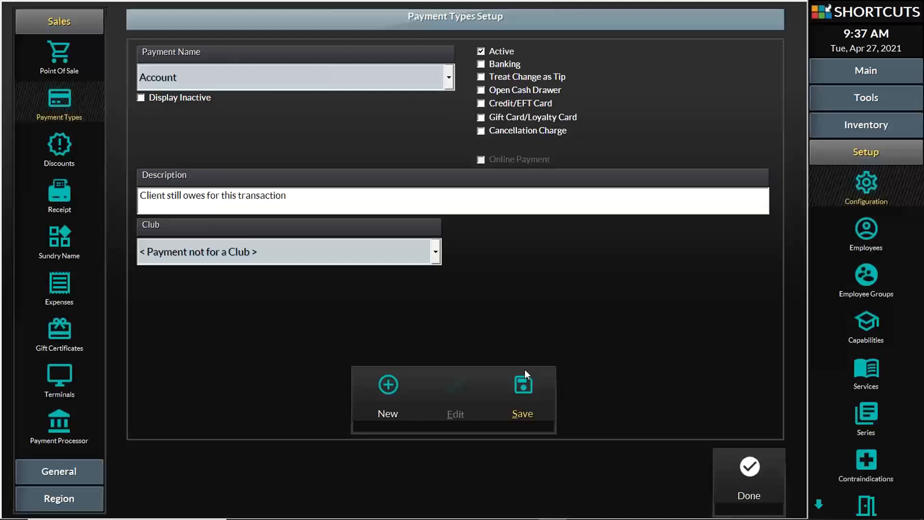
click(531, 398)
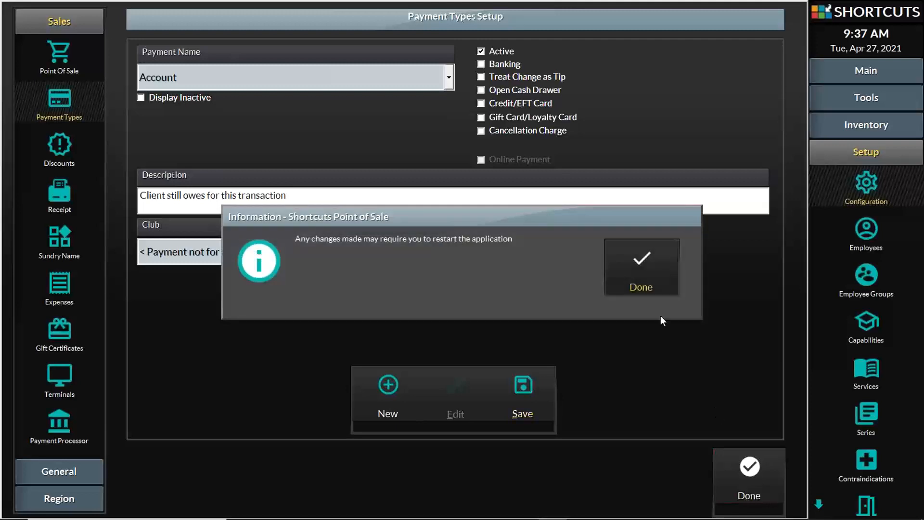
click(640, 270)
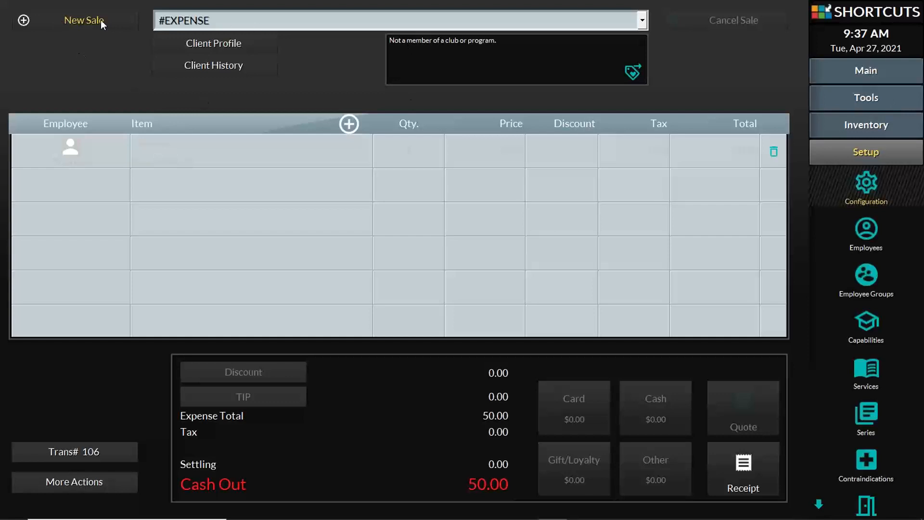
Check out the client's 9:00 appointment from the appointment book and defer the details confirmation
click(869, 70)
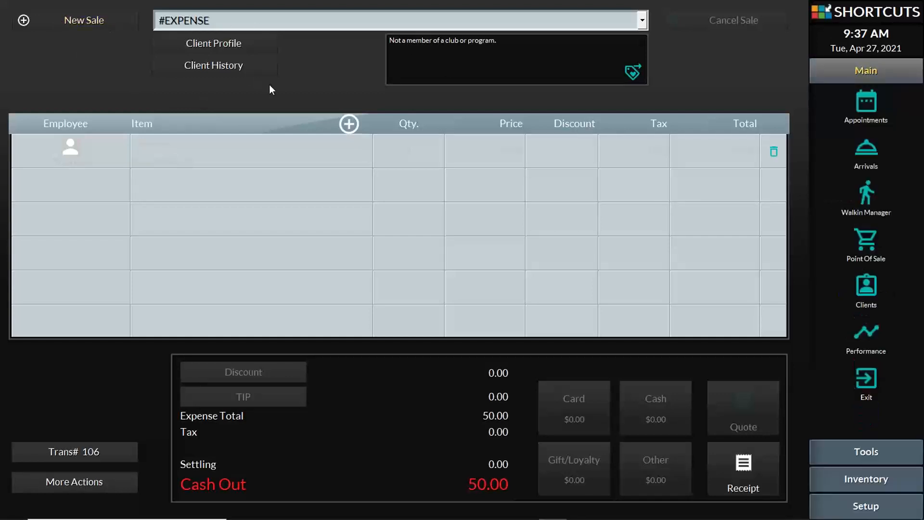
click(872, 102)
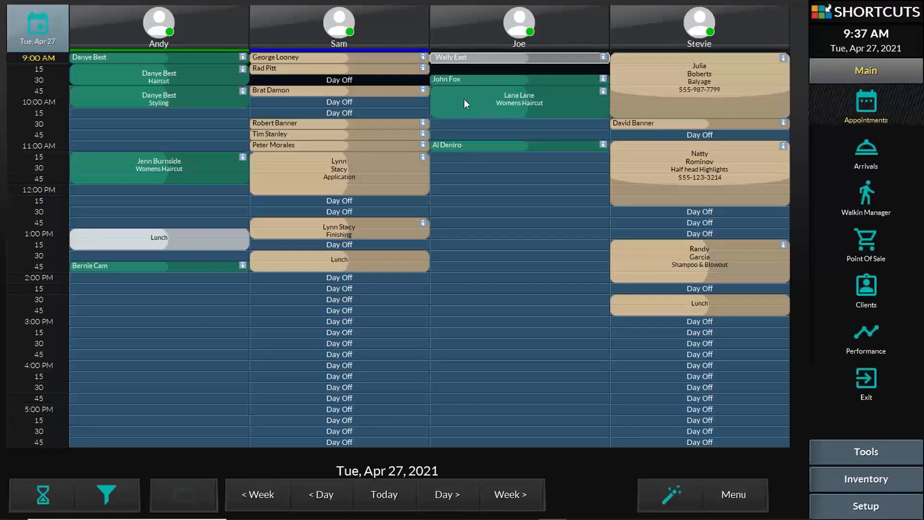
right_click(140, 55)
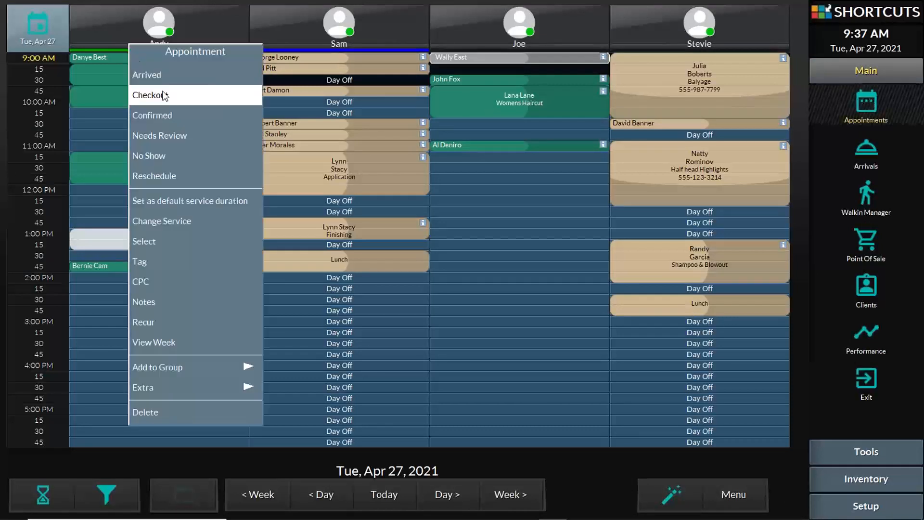
click(155, 76)
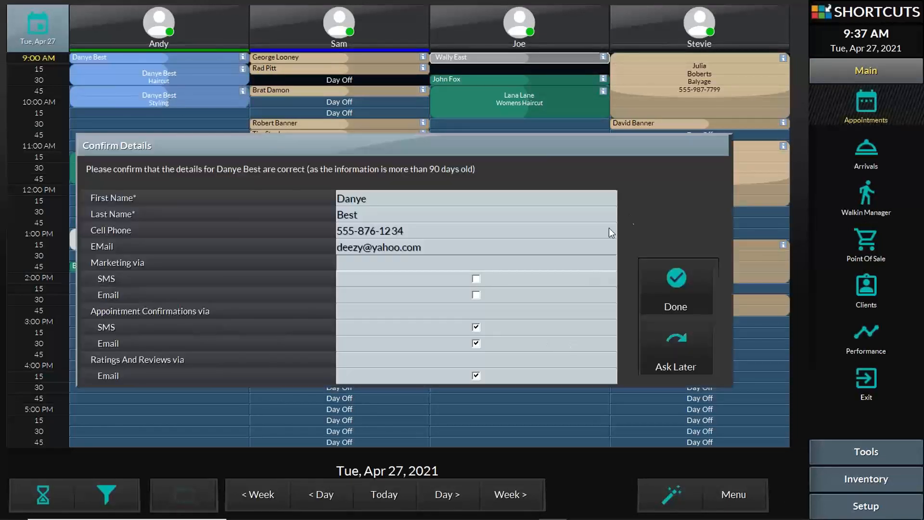
click(661, 353)
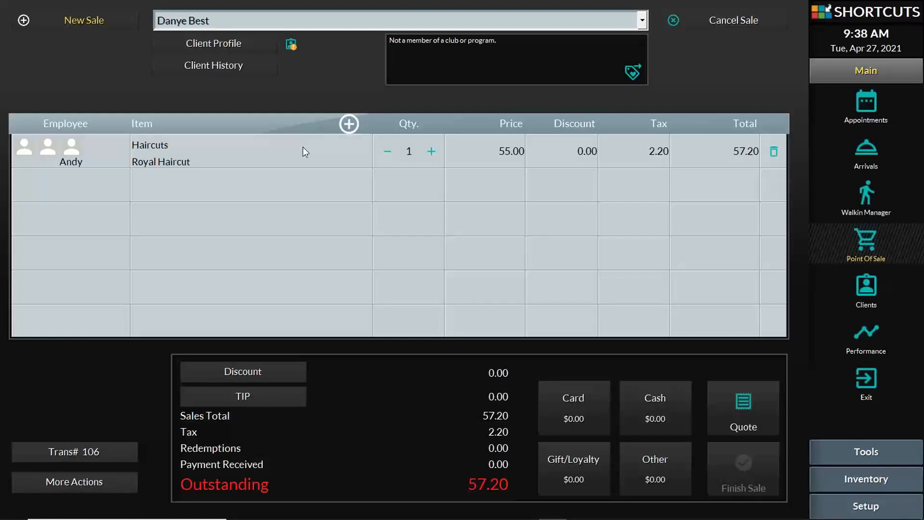
Add a 200.00 Pay To Account line assigned to the Business employee
click(268, 182)
click(267, 183)
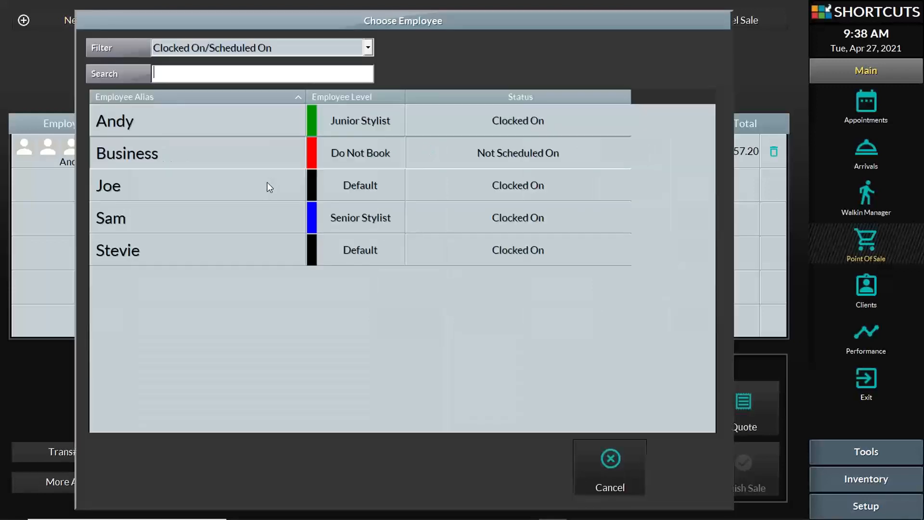
click(243, 153)
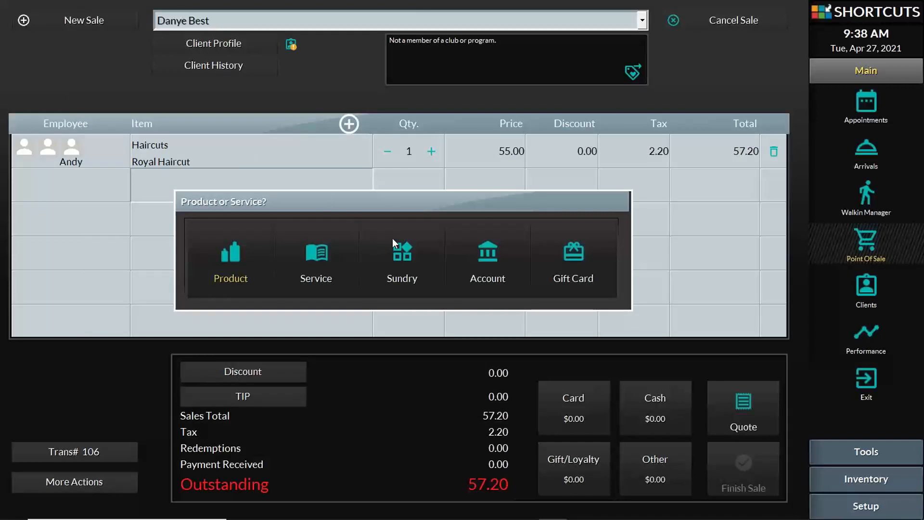
click(485, 257)
click(495, 245)
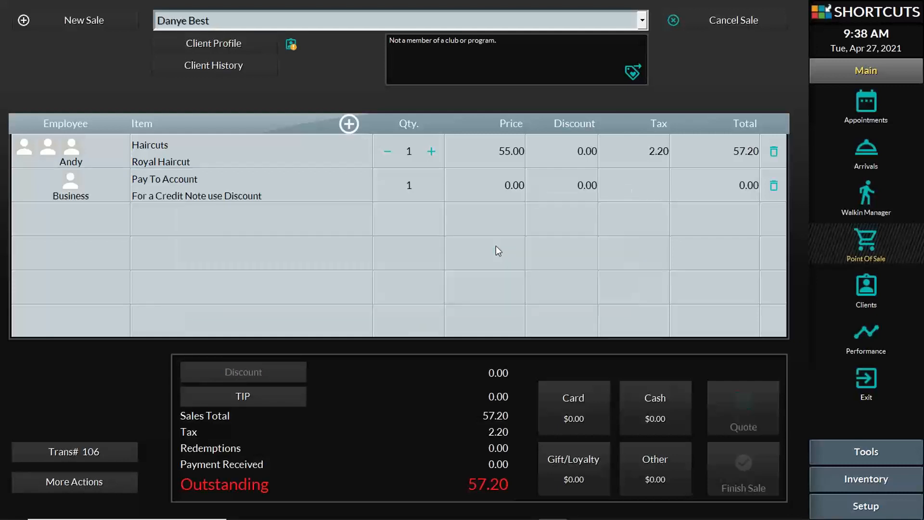
click(511, 188)
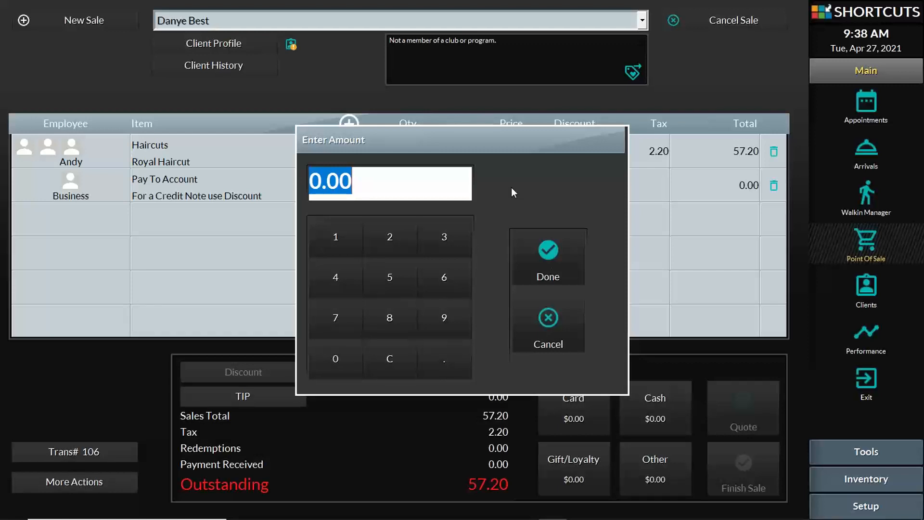
text(200)
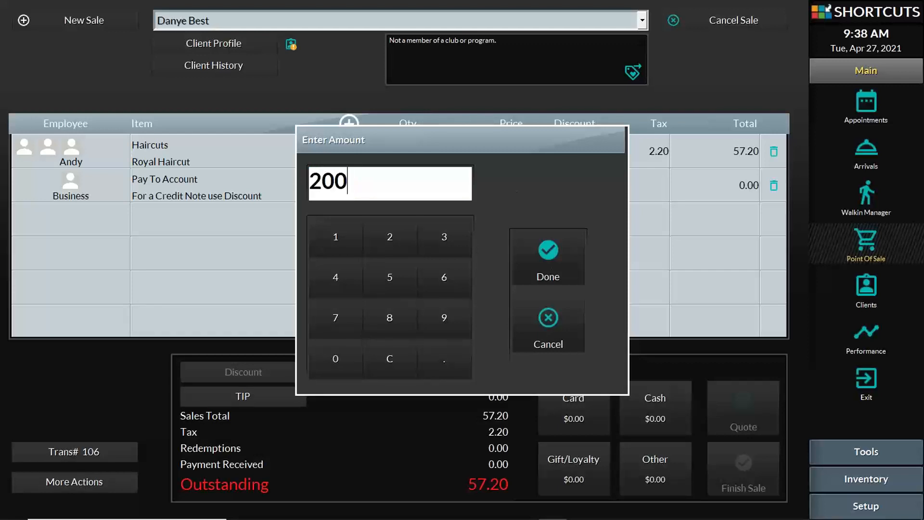
click(555, 242)
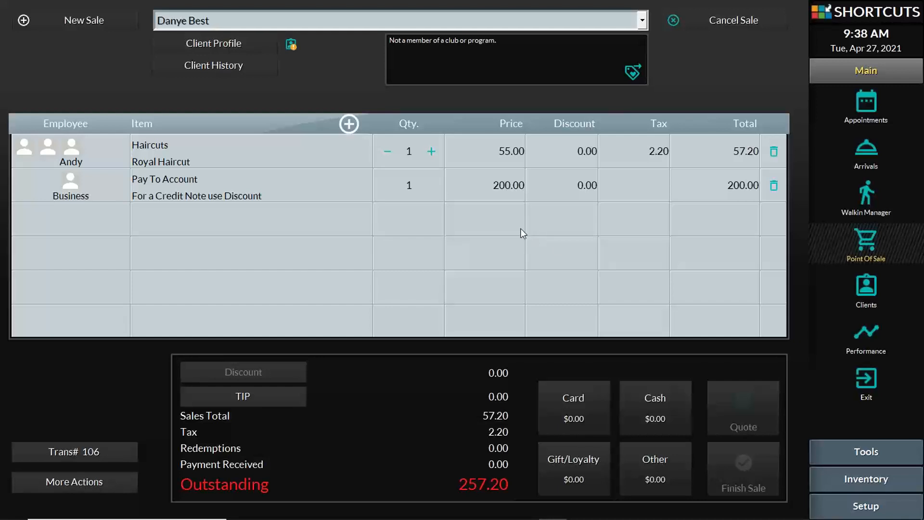
Pay the full 257.20 by Visa and finish the sale
click(585, 416)
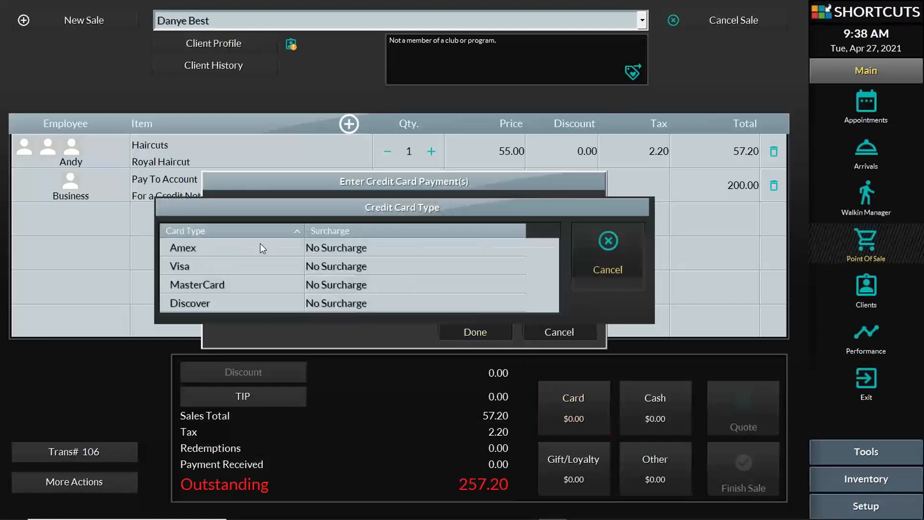
click(250, 266)
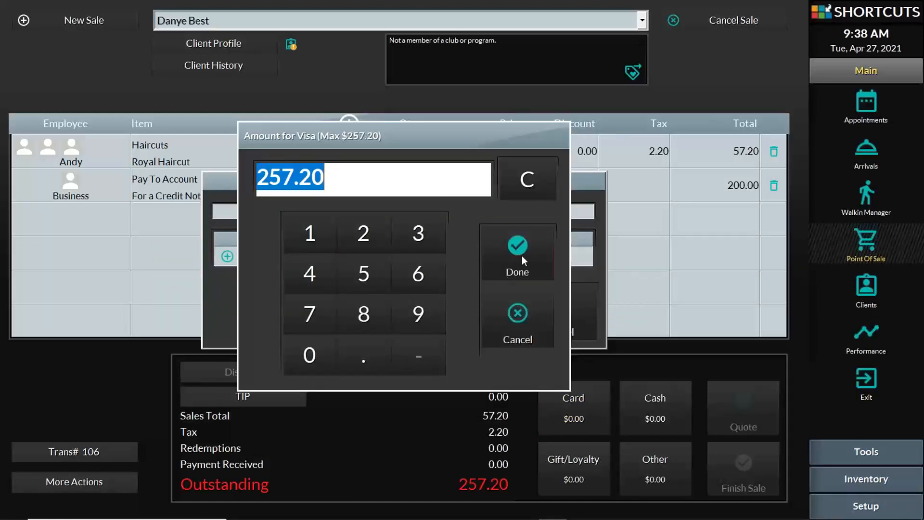
click(528, 265)
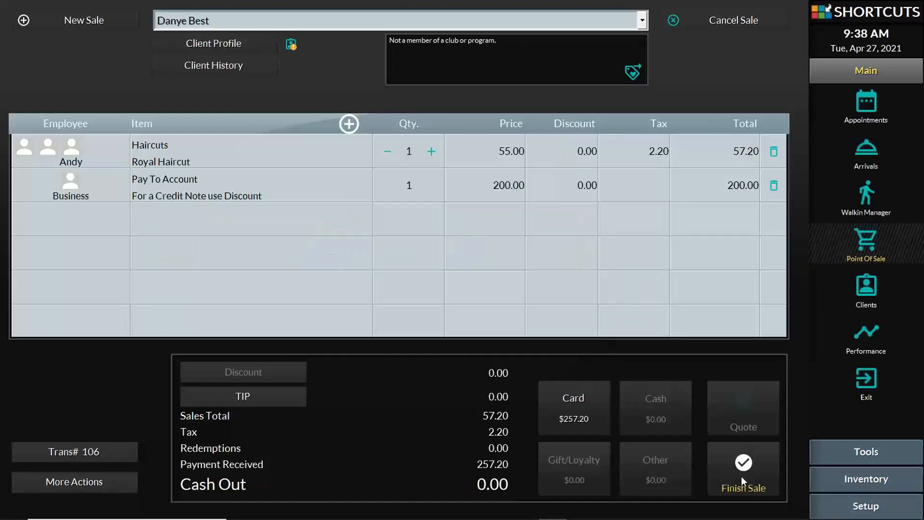
click(742, 476)
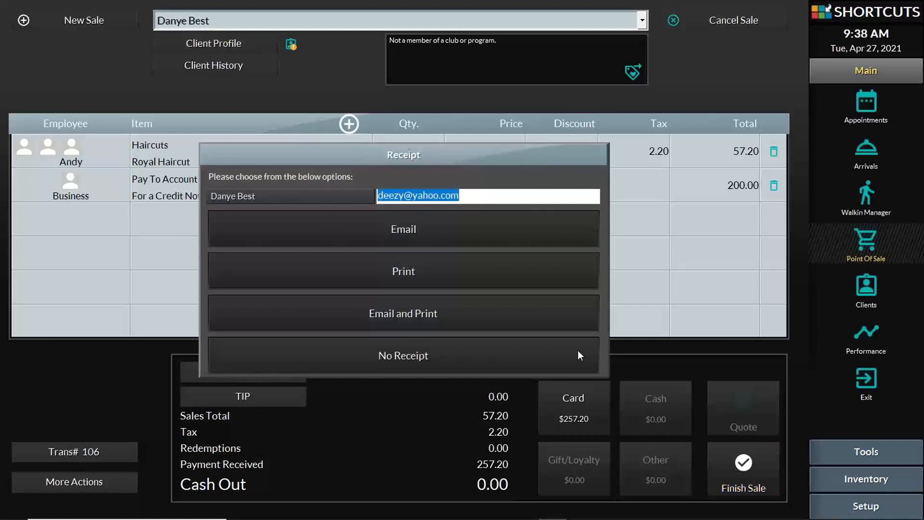
Close the sale without a receipt and search 'dan' to view the client's $200.00 credit
click(478, 358)
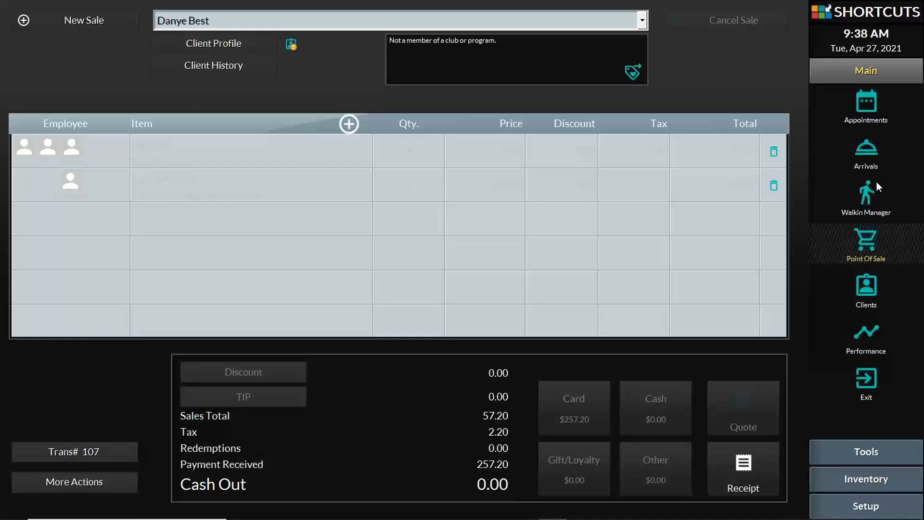
click(867, 288)
text(dan)
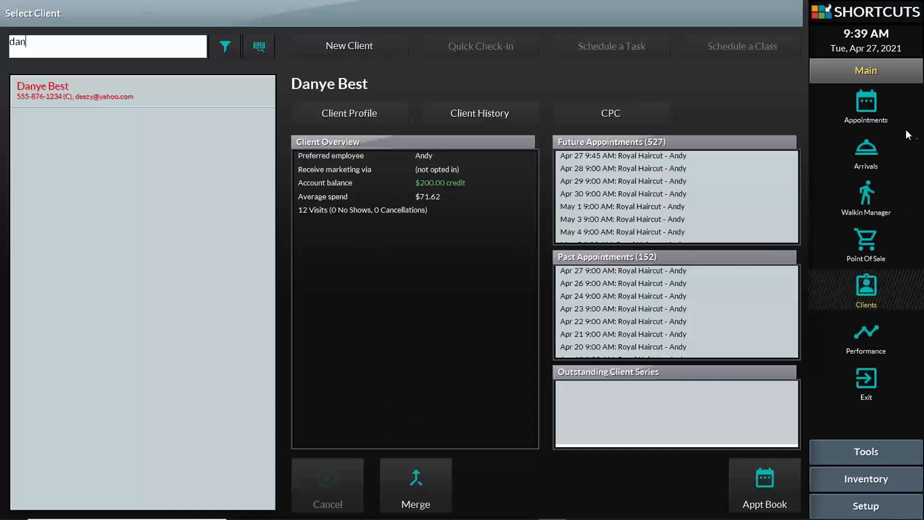
Start sale Trans# 107 and load the client found by searching 'dany'
click(863, 105)
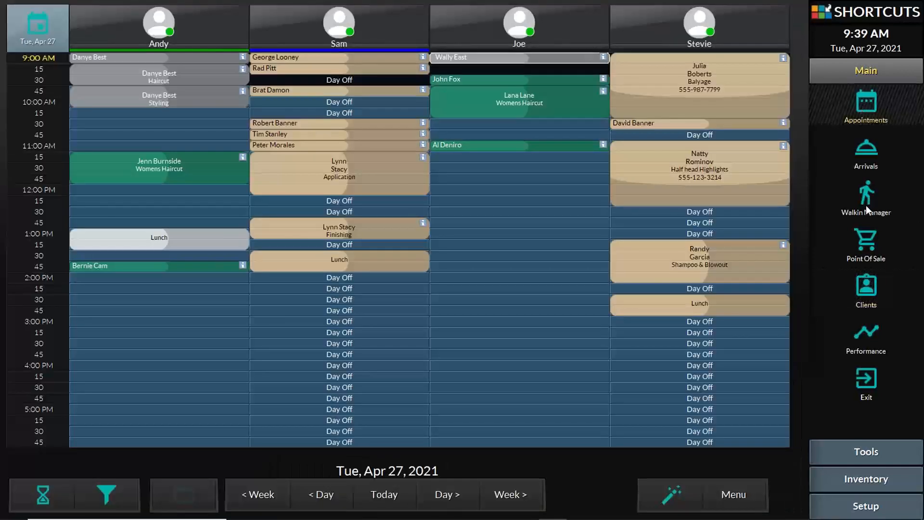
click(856, 237)
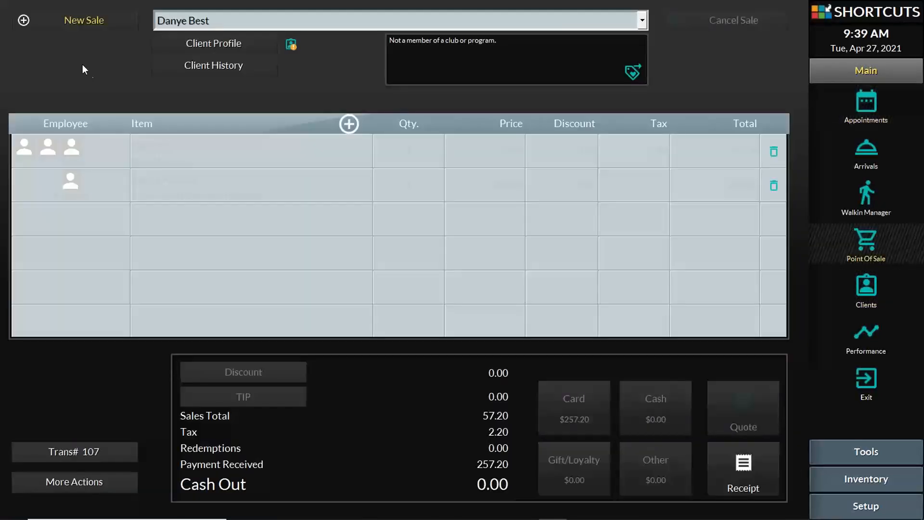
click(88, 25)
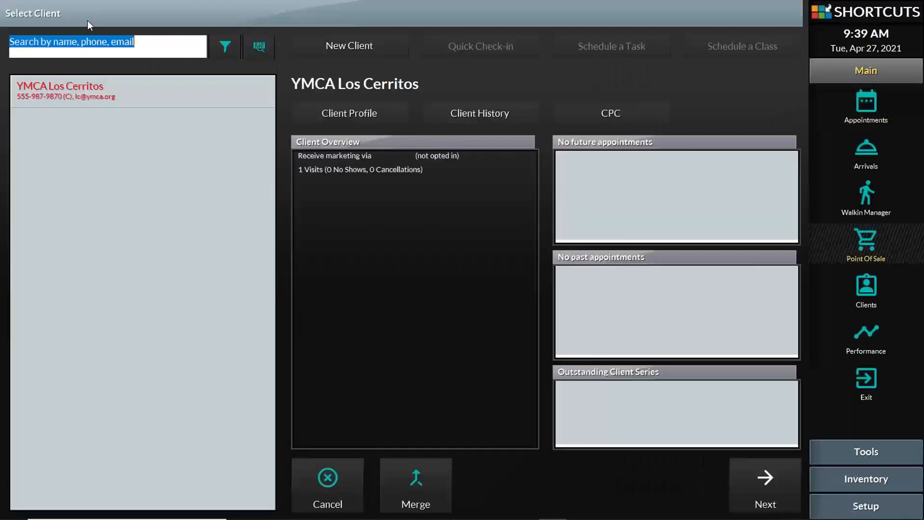
text(dany)
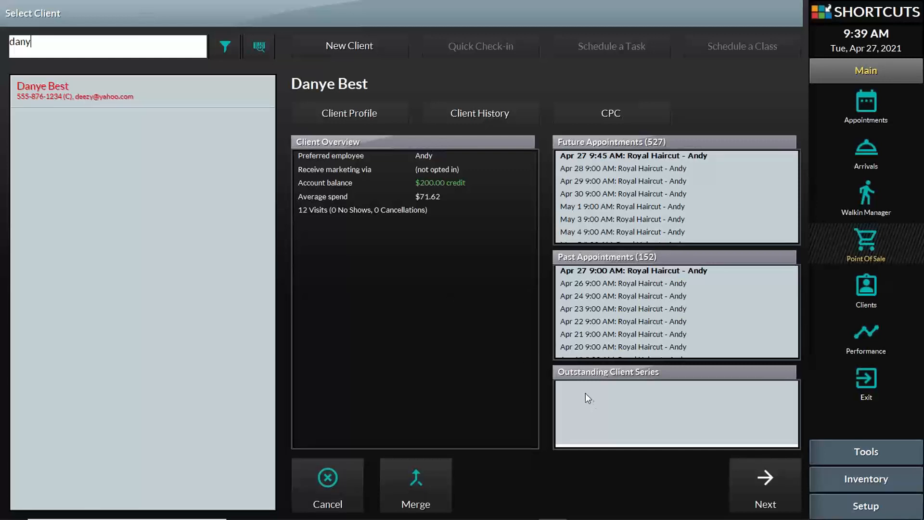
click(765, 476)
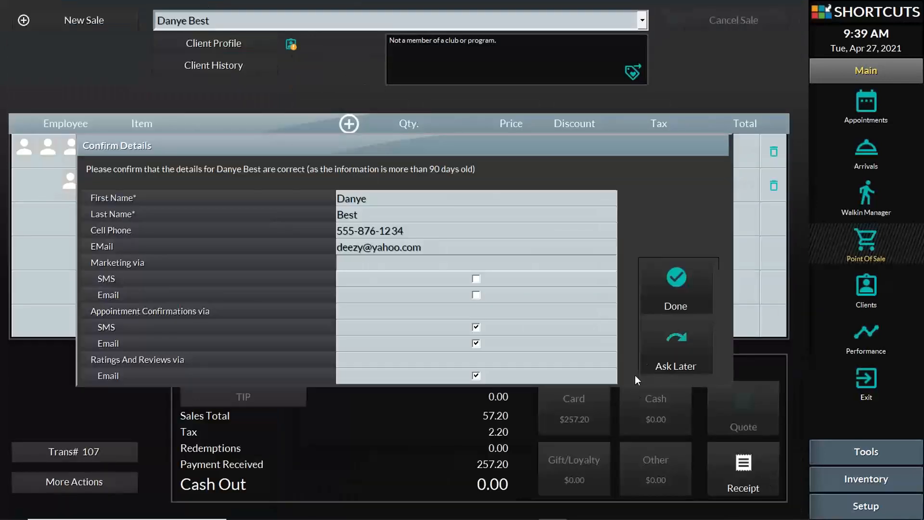
Add a Royal Haircut service line for the stylist, confirming the already-booked haircut
click(662, 352)
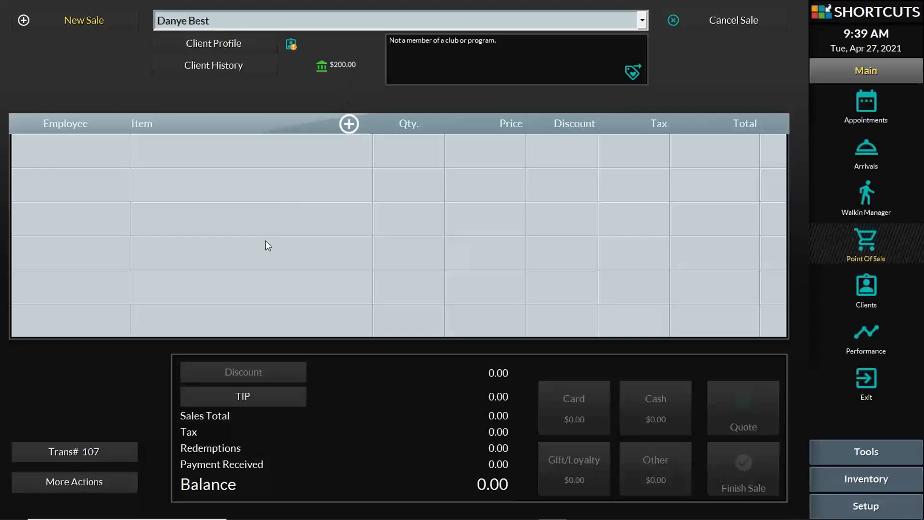
click(280, 151)
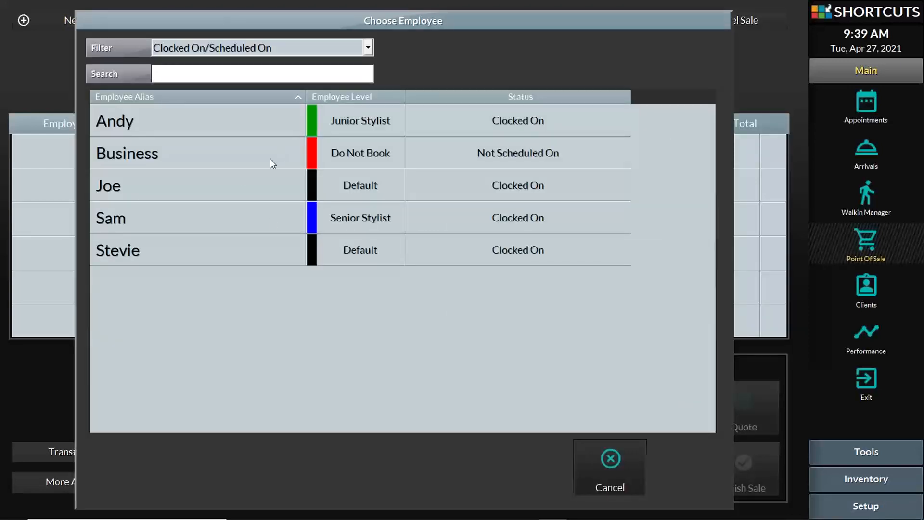
click(223, 124)
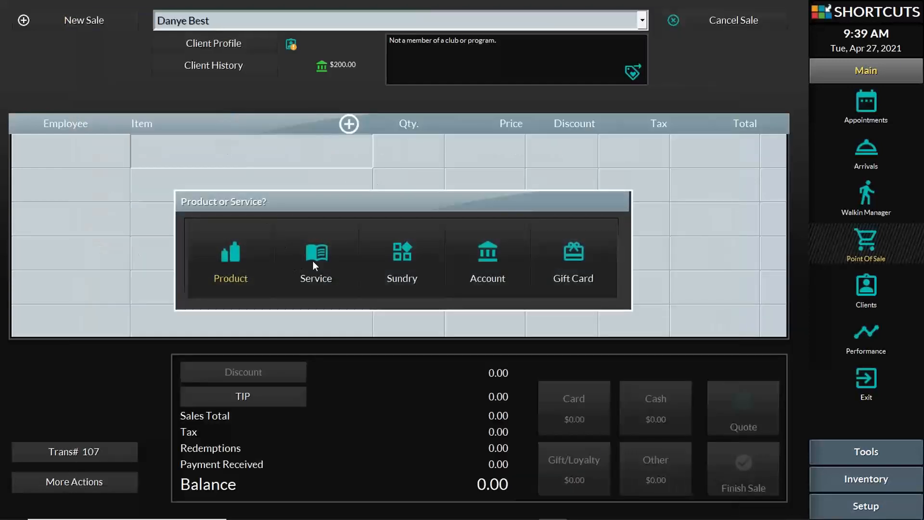
click(315, 255)
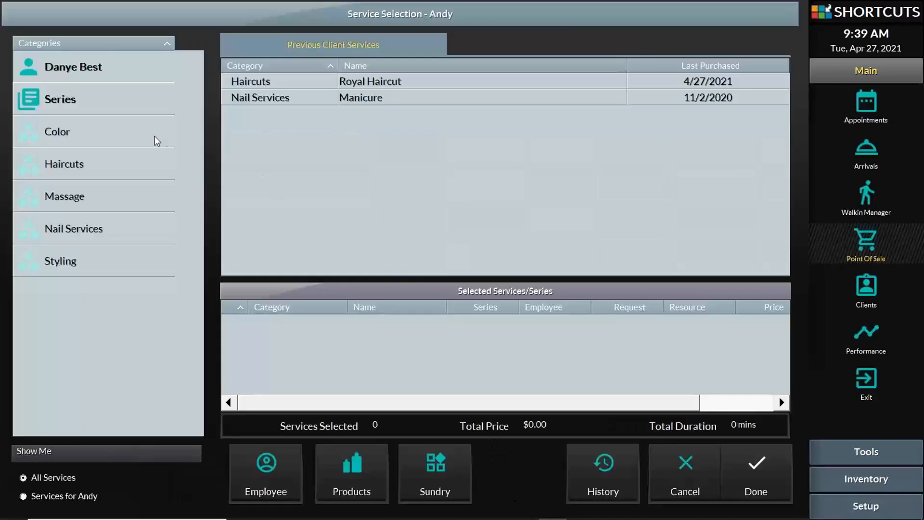
click(383, 87)
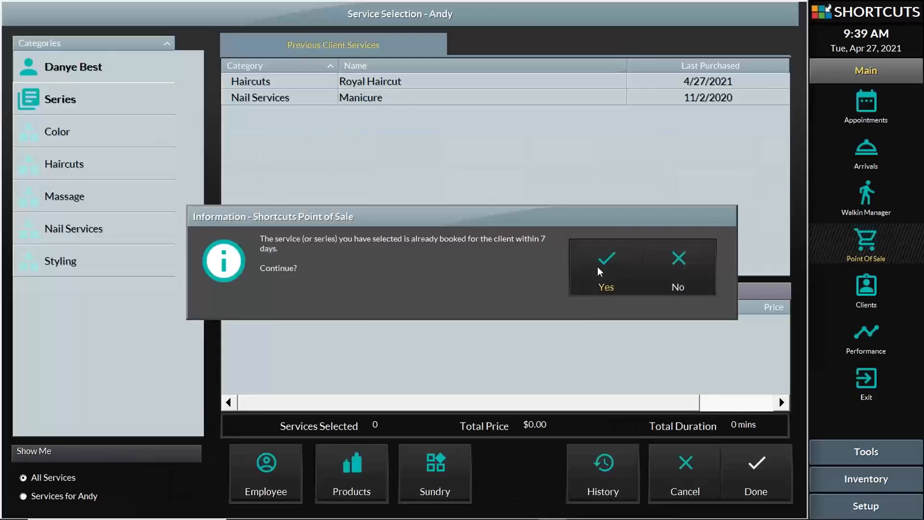
click(599, 269)
click(762, 479)
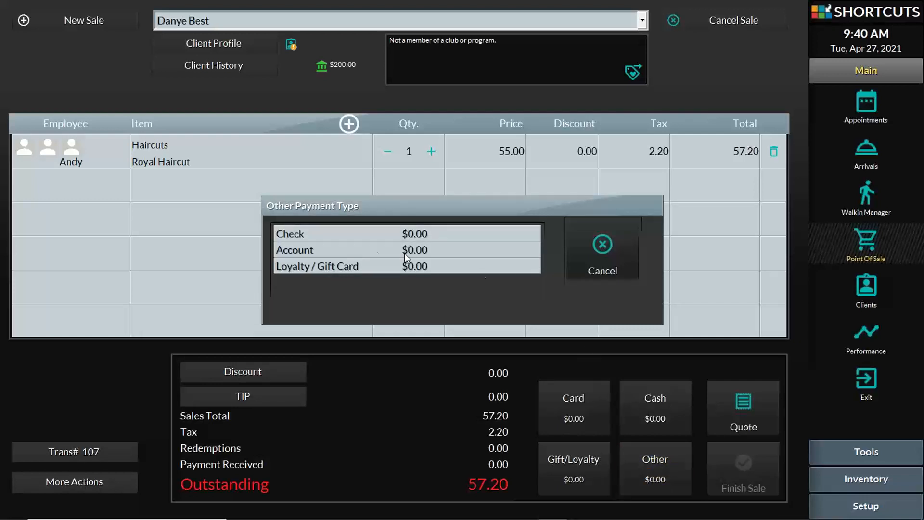
Charge the 57.20 to the client's account and finish the sale without a receipt
click(300, 248)
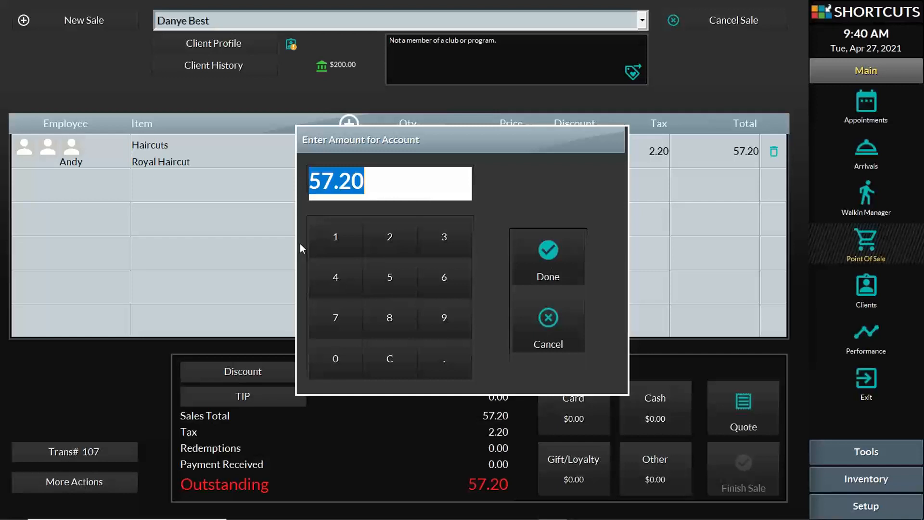
click(550, 264)
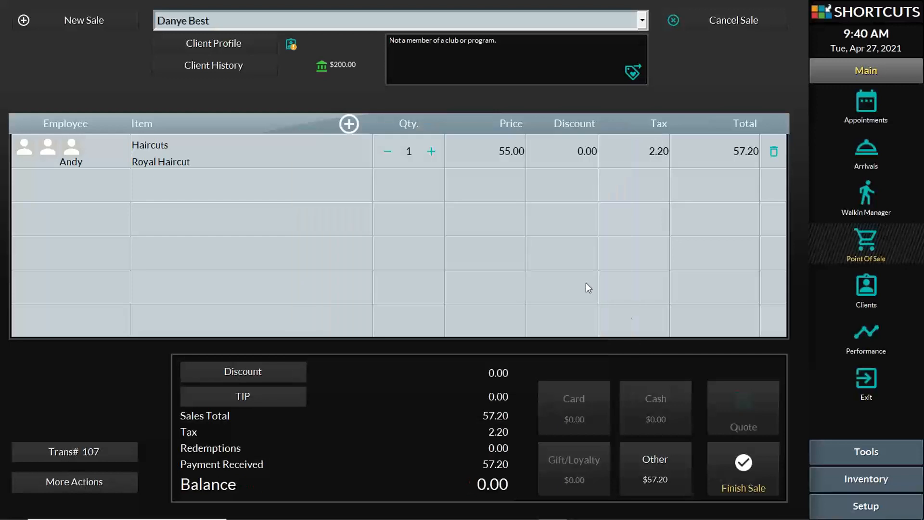
click(752, 481)
click(470, 359)
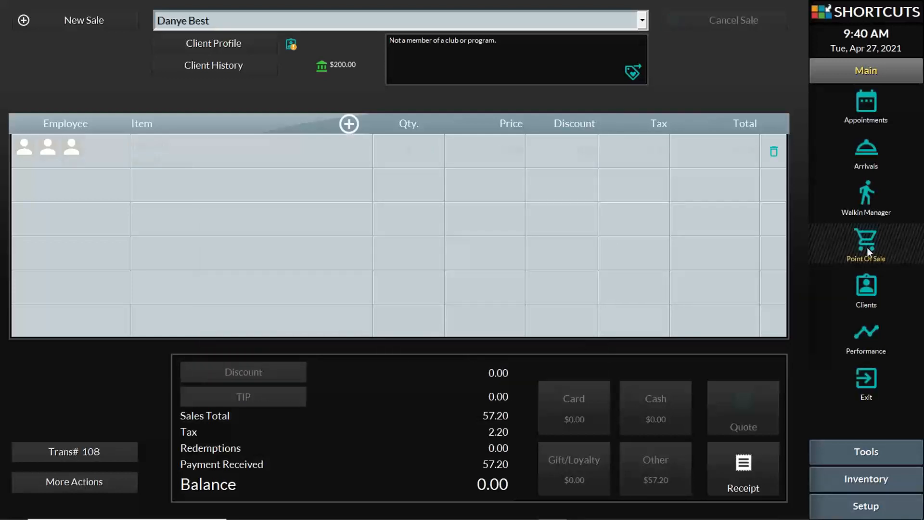
Search 'dan' to confirm the client's $142.80 account credit, then open the appointment book
click(862, 286)
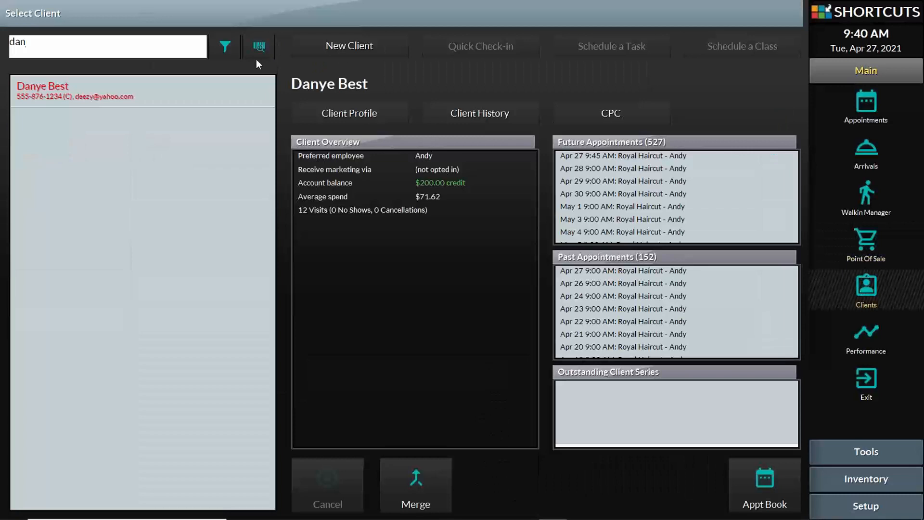
drag(144, 41, 3, 37)
text(dan)
click(865, 241)
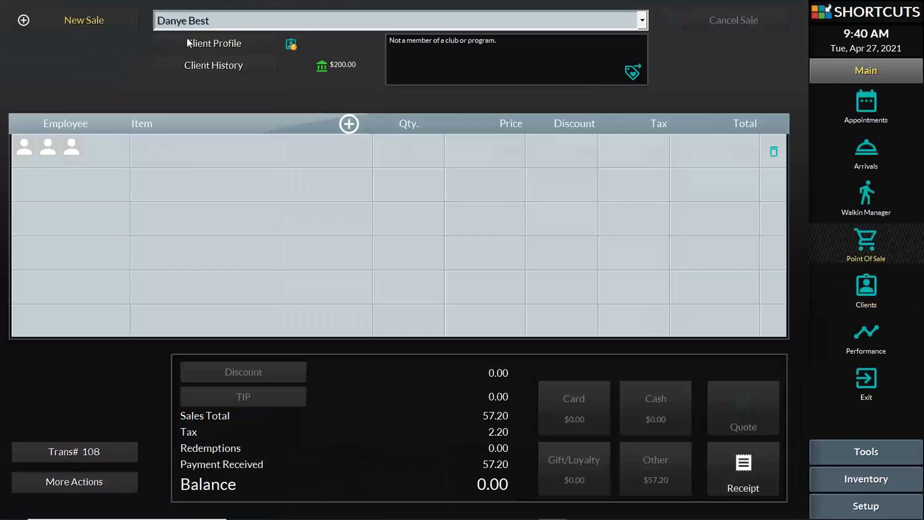
click(864, 104)
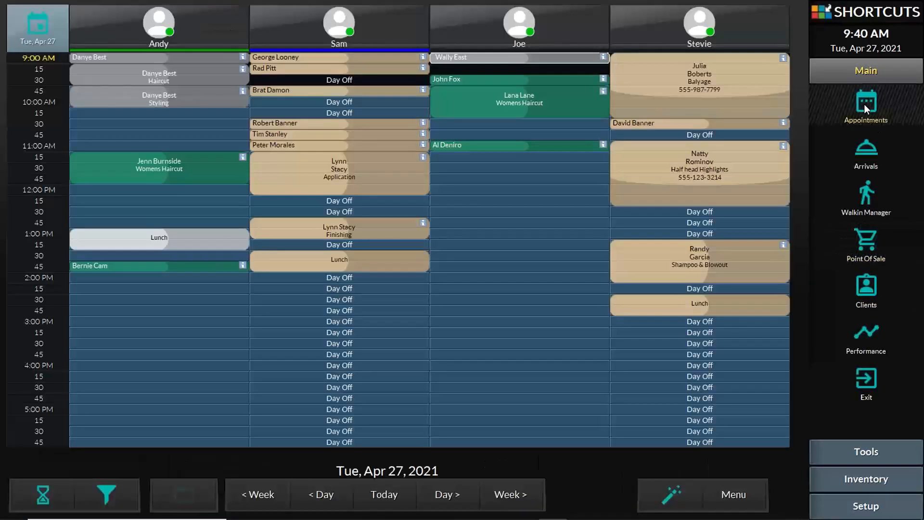
Check out the client's Men's Haircut appointment into Trans# 108, deferring details confirmation
click(446, 80)
click(469, 116)
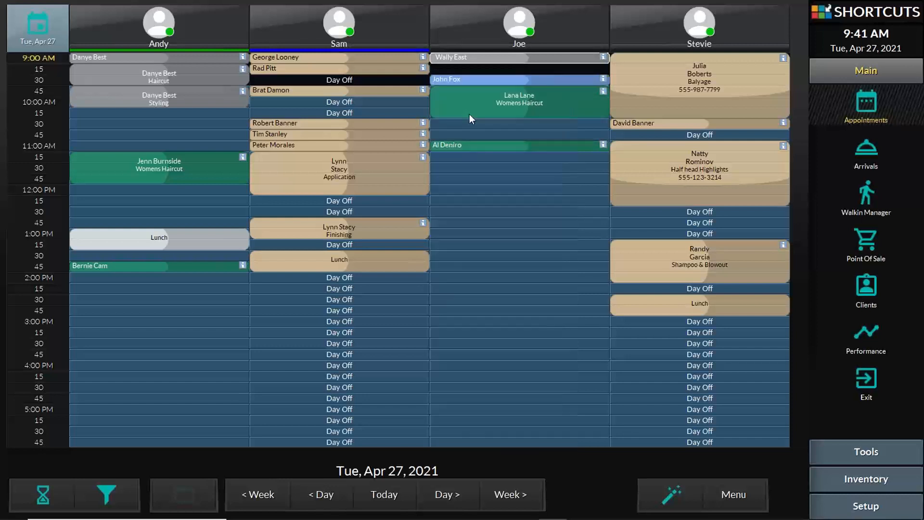
click(661, 340)
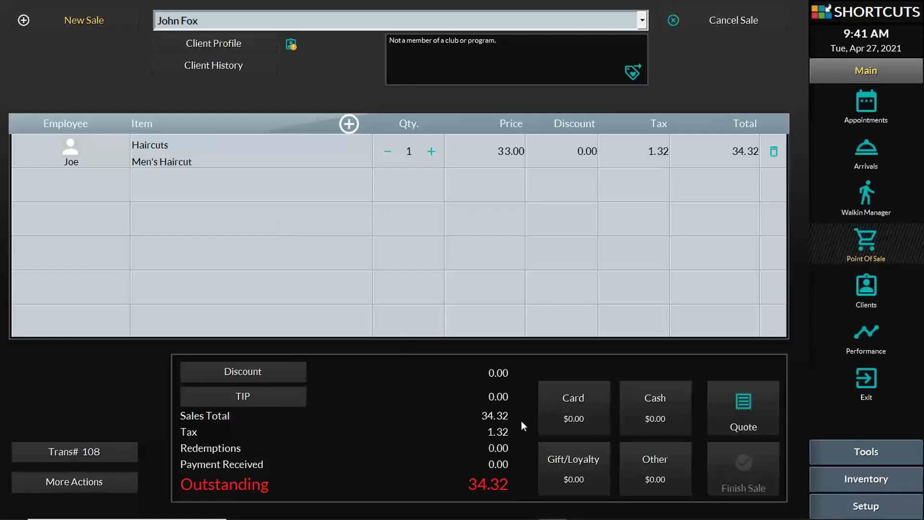
Charge the 34.32 to the client's account and finish the sale without a receipt
click(653, 470)
click(356, 249)
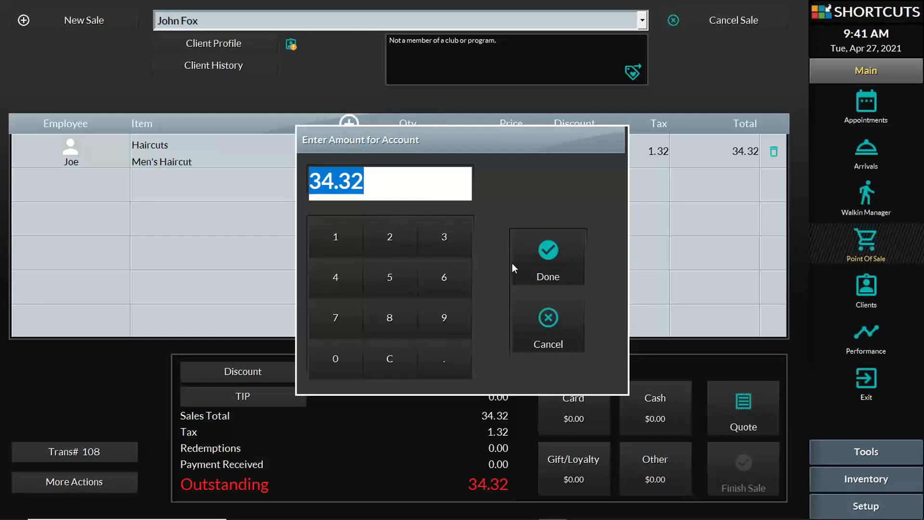
click(549, 267)
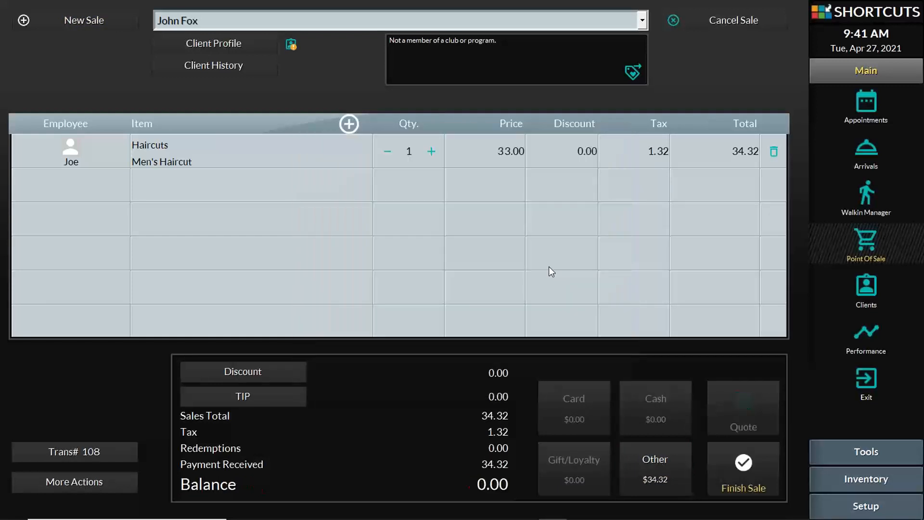
click(758, 476)
click(438, 352)
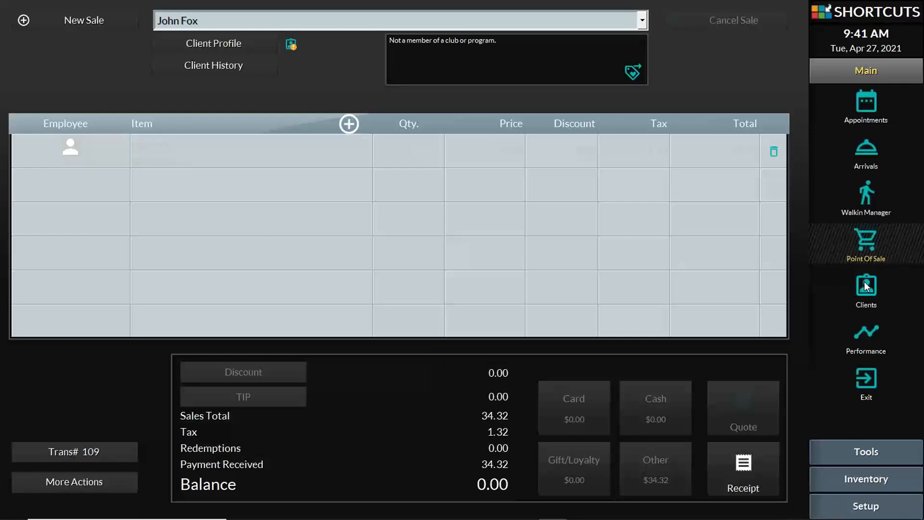
click(866, 285)
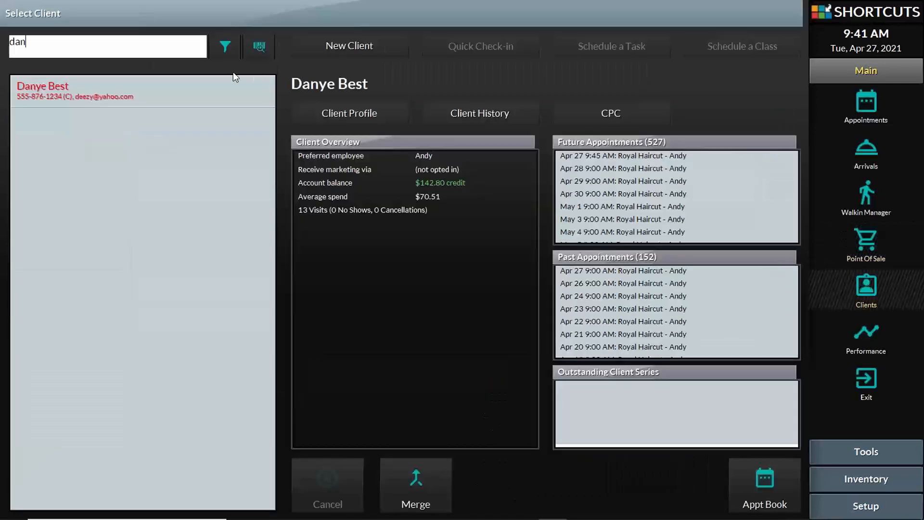
drag(86, 57, 5, 48)
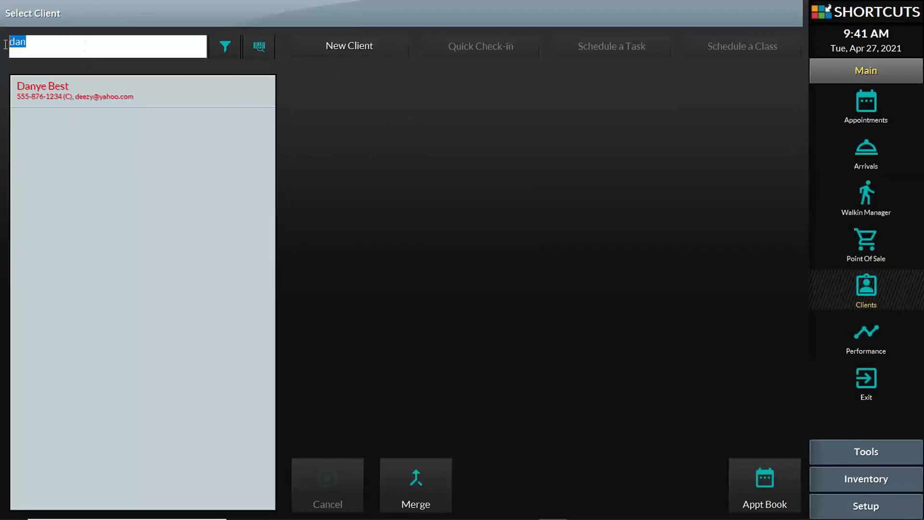
text(john)
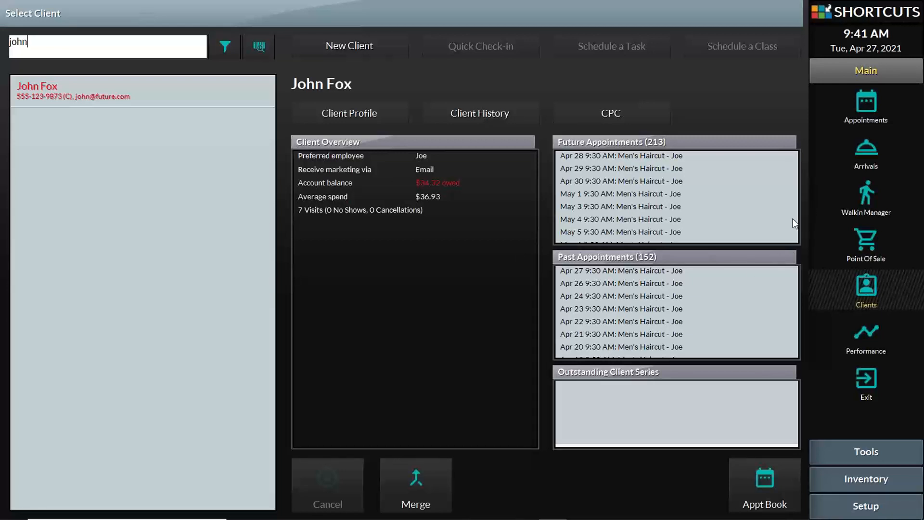
click(865, 247)
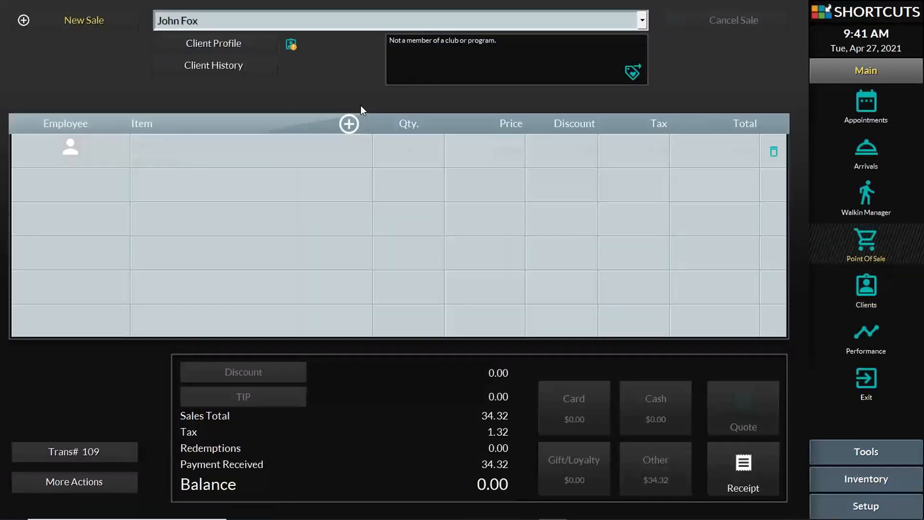
Open new sale Trans# 109 for the client found by searching 'john', deferring details confirmation
click(94, 16)
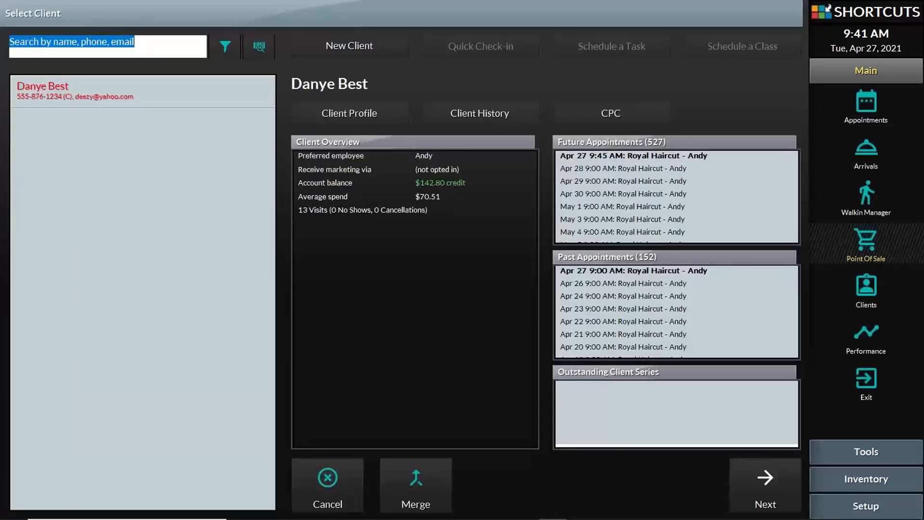
text(john)
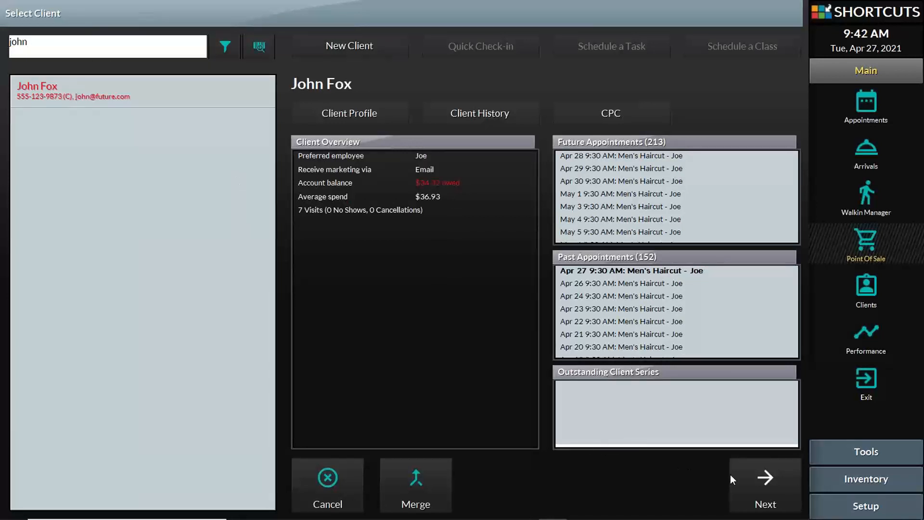
click(770, 487)
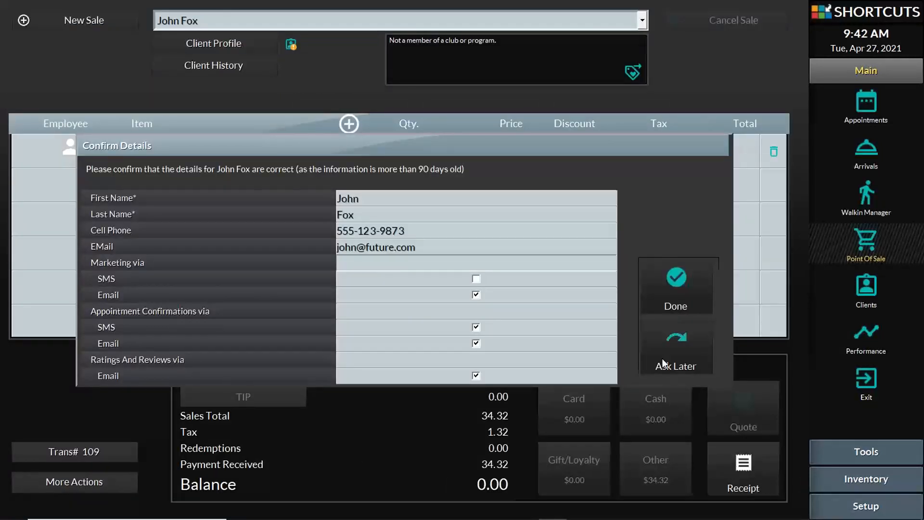
click(662, 358)
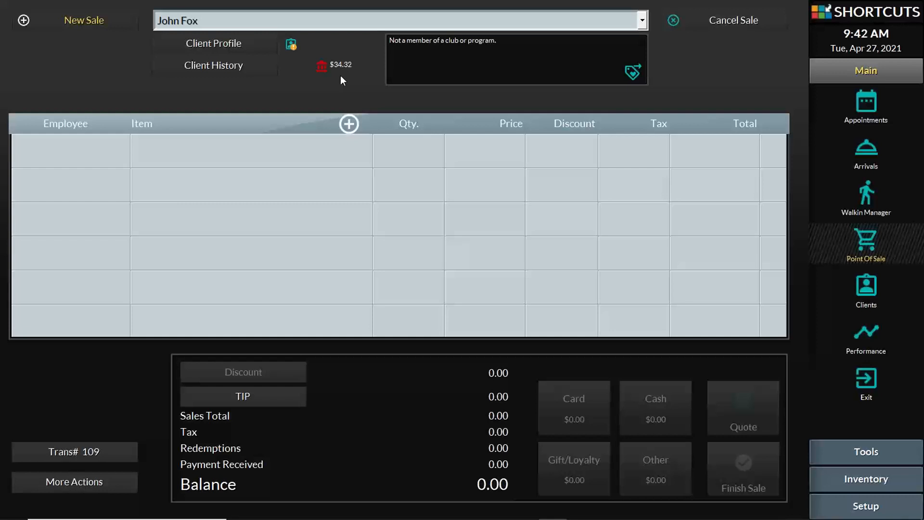
Add a 34.32 Pay To Account line for the Business employee and pay it by Visa
click(227, 147)
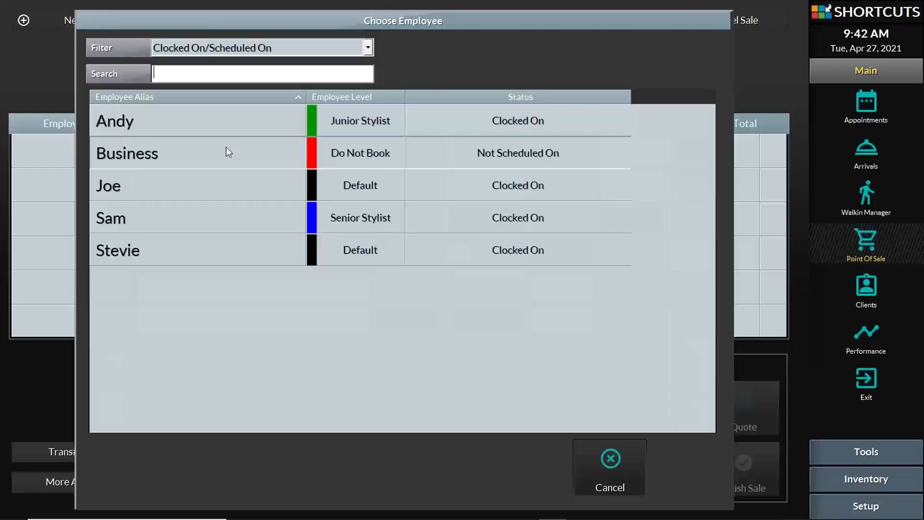
click(229, 152)
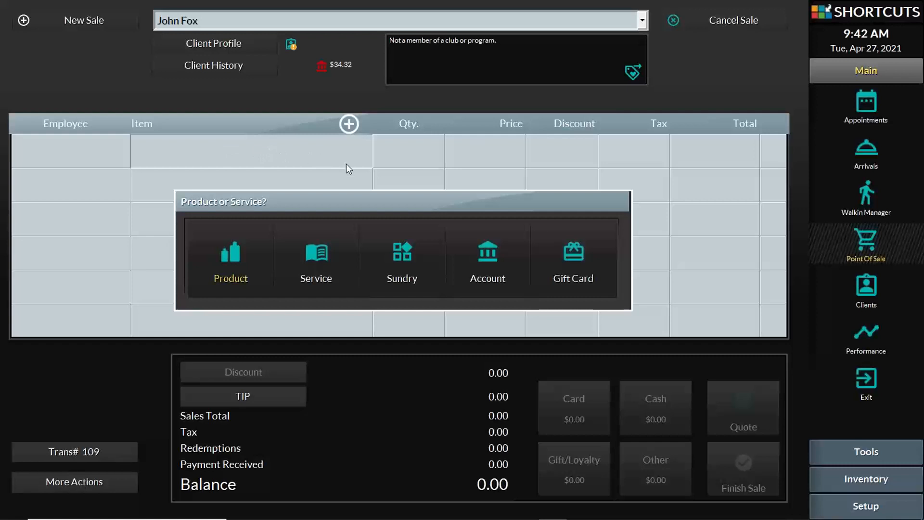
click(493, 258)
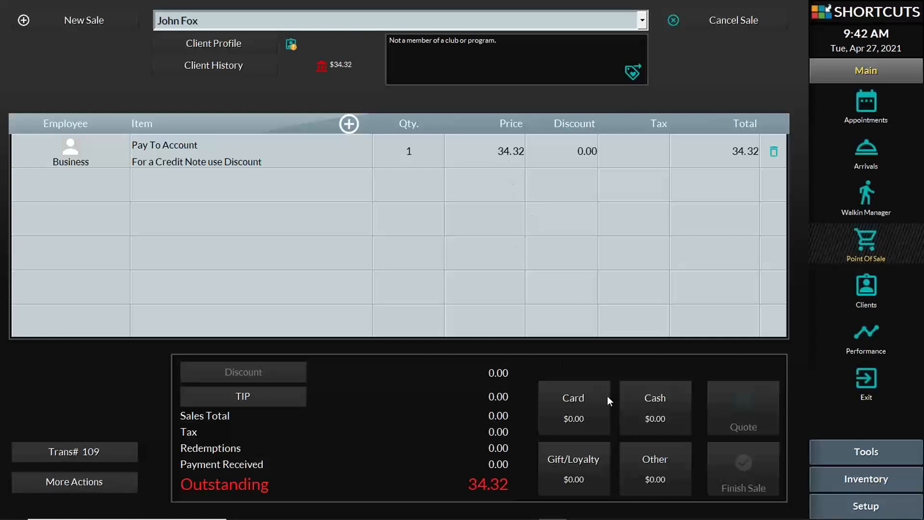
click(587, 399)
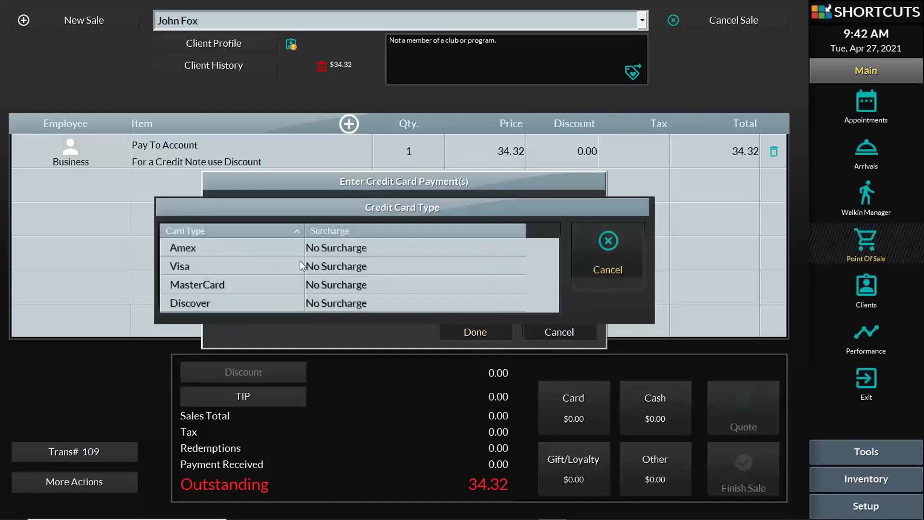
click(289, 267)
click(515, 246)
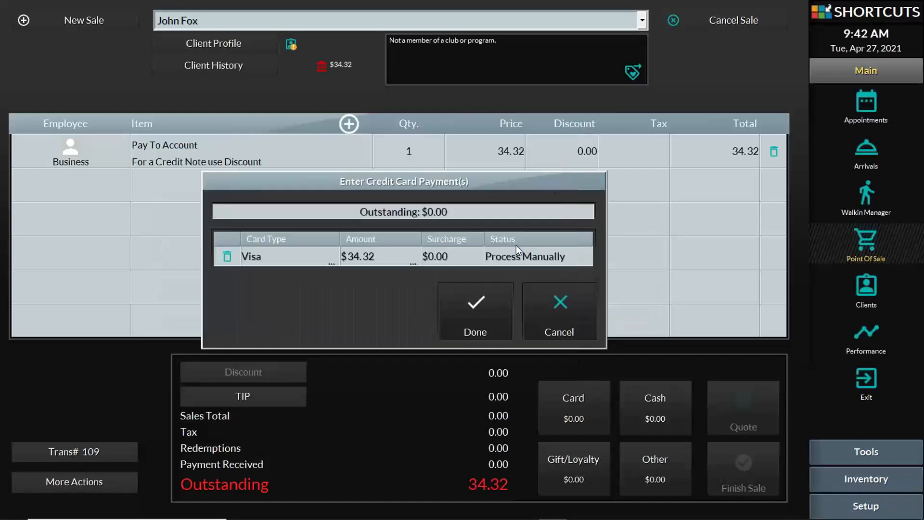
Finish the sale without a receipt and open the client's record
click(738, 475)
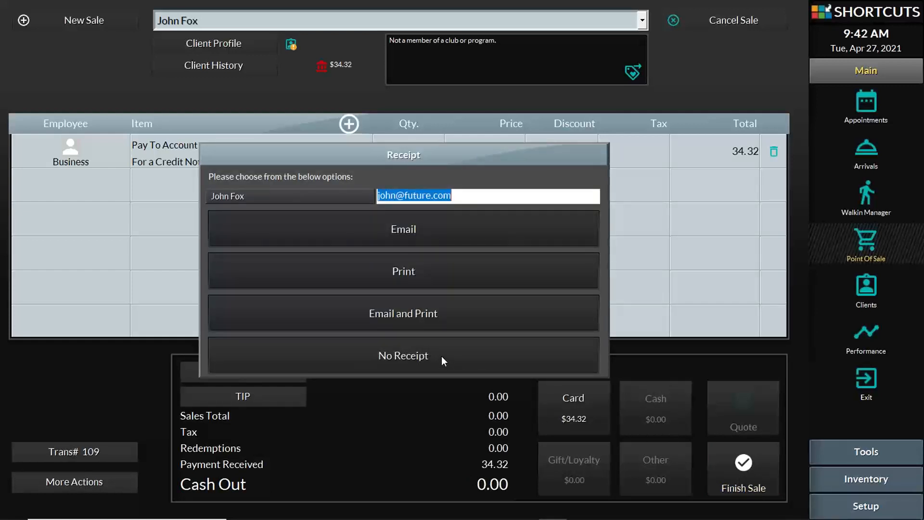
click(441, 356)
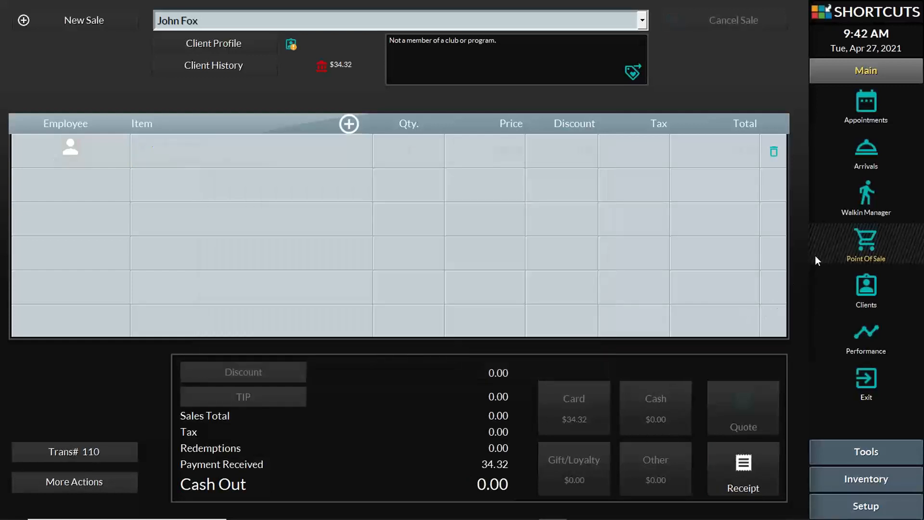
click(865, 284)
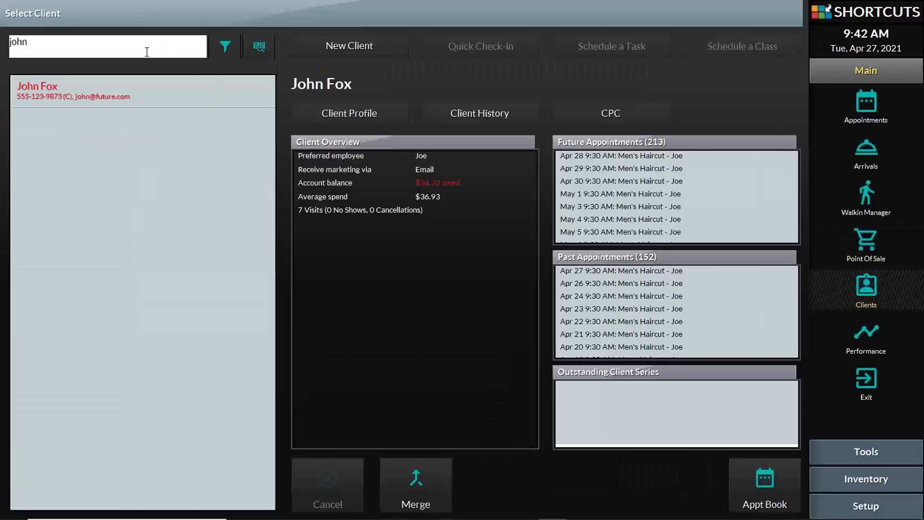
Retype the end of the client search ('hn') to reload the overview showing 8 visits, $36.60 average
key(BackSpace)
key(BackSpace)
text(hn)
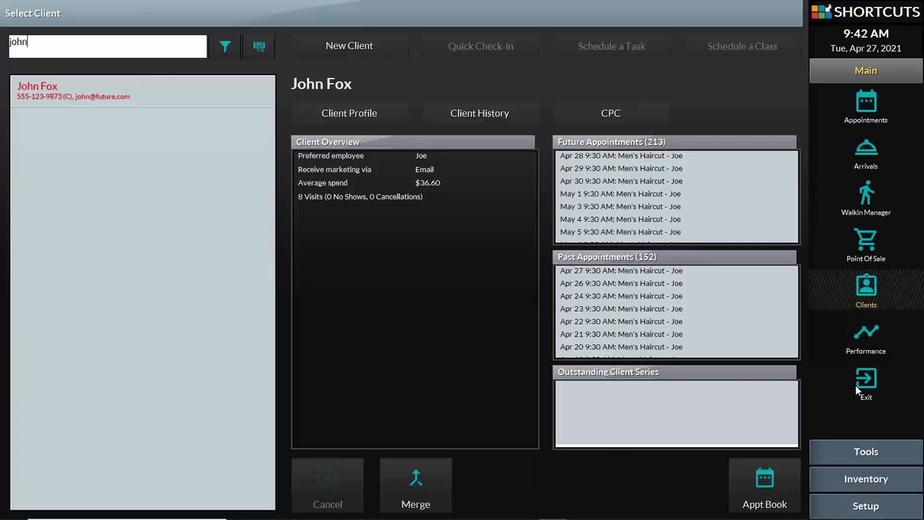
mouse_move(650, 515)
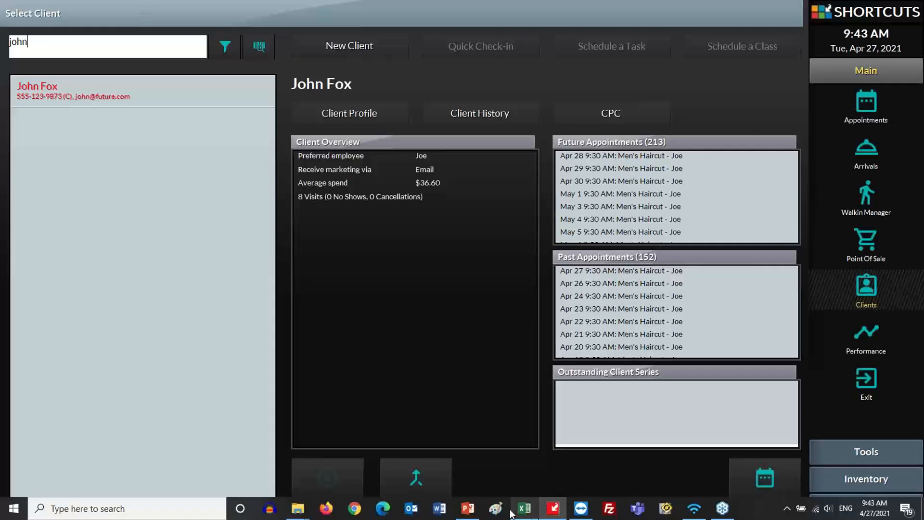
Return to PowerPoint, start the slide show, and advance from Live Demo to 'Now you know!'
click(467, 509)
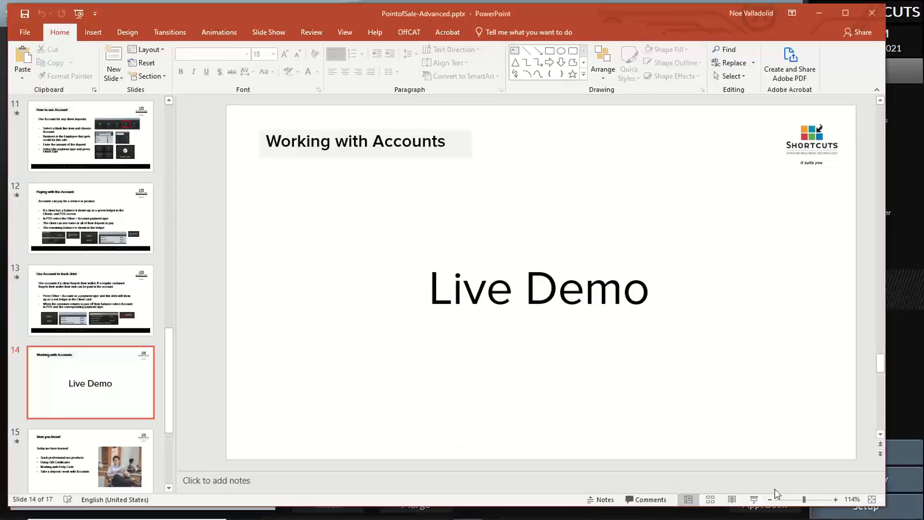
click(763, 501)
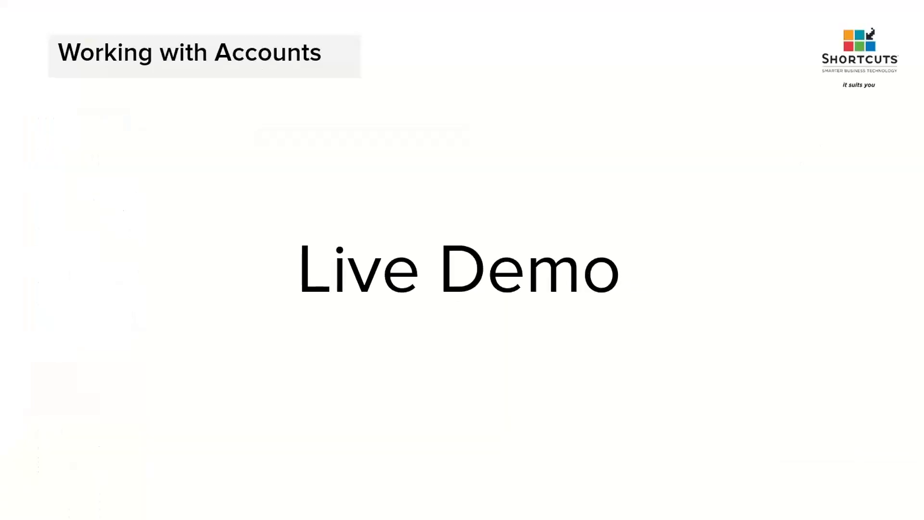
click(571, 343)
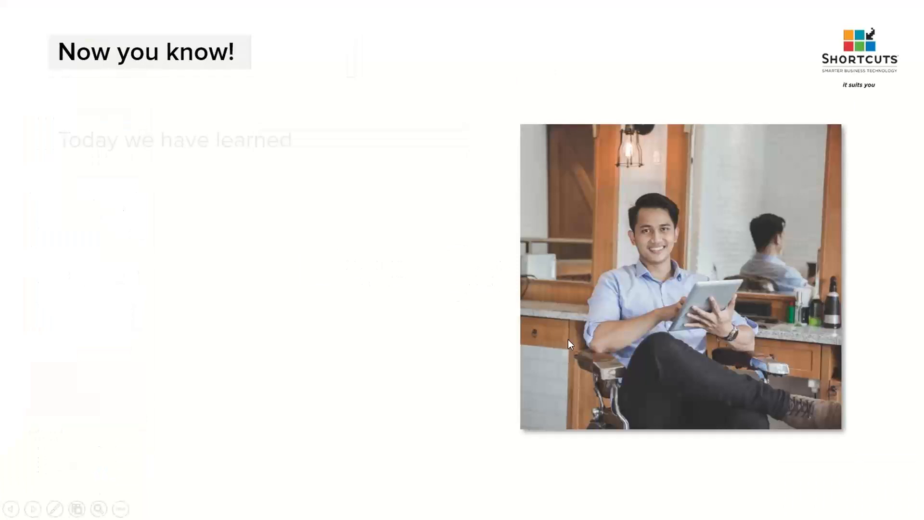